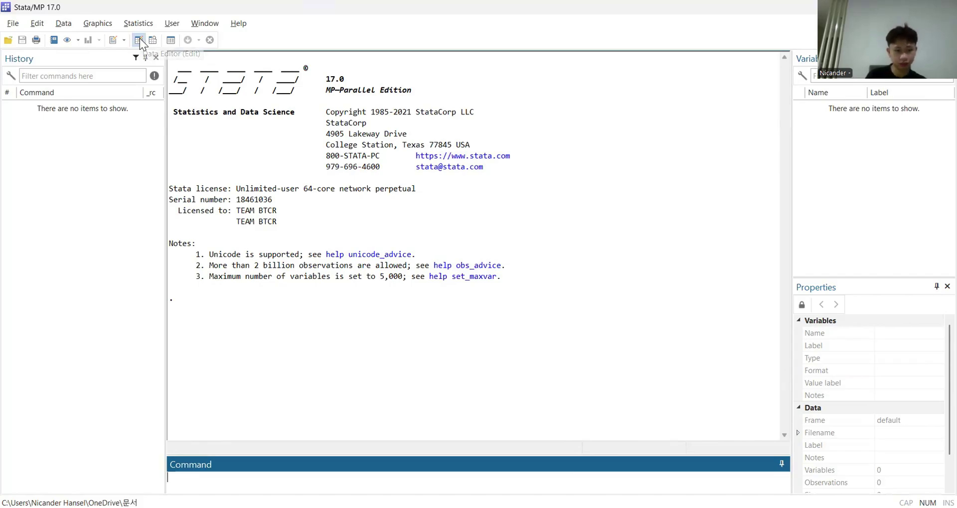
Paste the copied no, sebelum and sesudah data into the Data Editor, treating the first row as variable names
{"action": "left_click", "coordinate": [139, 41]}
{"action": "type", "text": "no\tsebelum\tsesudah 1\t.065905\t.04237 2\t-.110965\t.109657 3\t-.126221\t1.05165 4\t.069687\t.133559 5\t-.014644\t.588753 6\t-.049727\t.215613 7\t.047595\t-.095428 8\t.165591\t-.03188"}
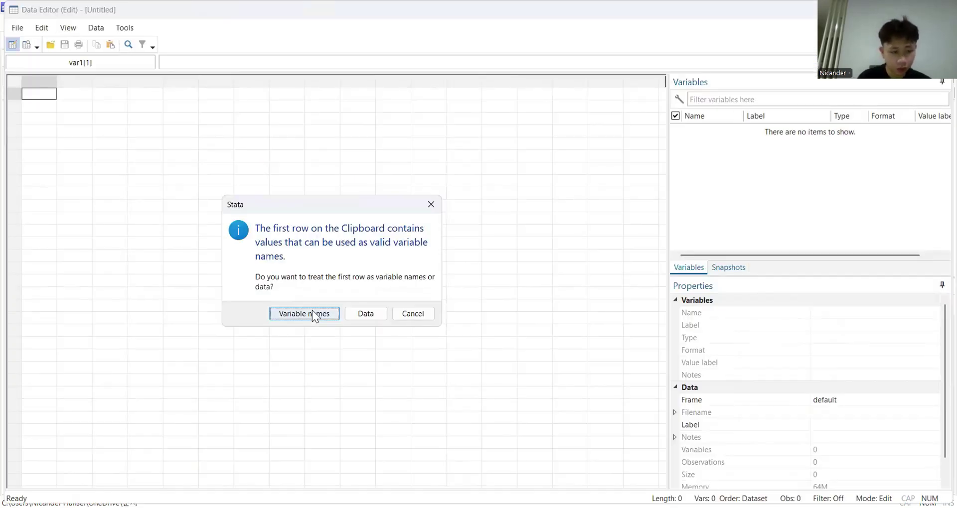
{"action": "left_click", "coordinate": [312, 310]}
Compare the sebelum and sesudah values across the observations in the data grid, and close the Data Editor
{"action": "left_click", "coordinate": [83, 98]}
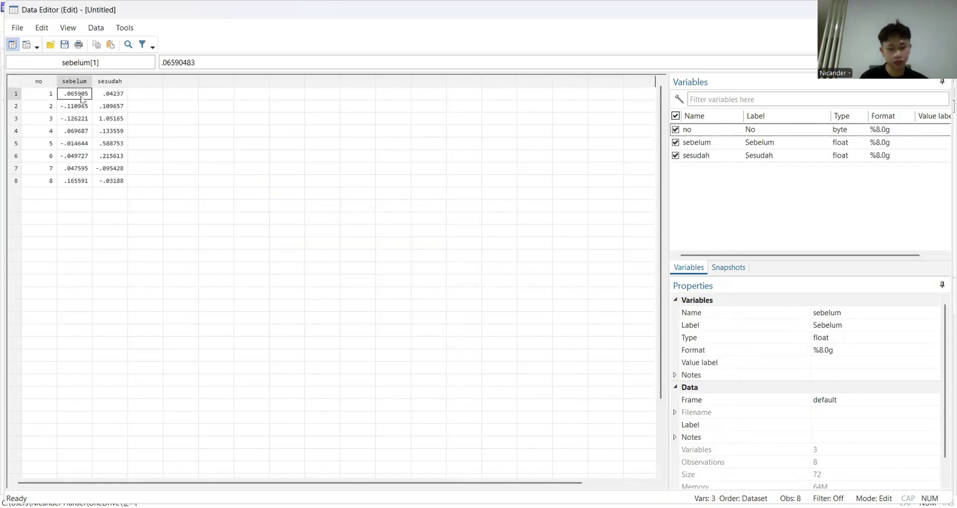
{"action": "key", "text": "Tab"}
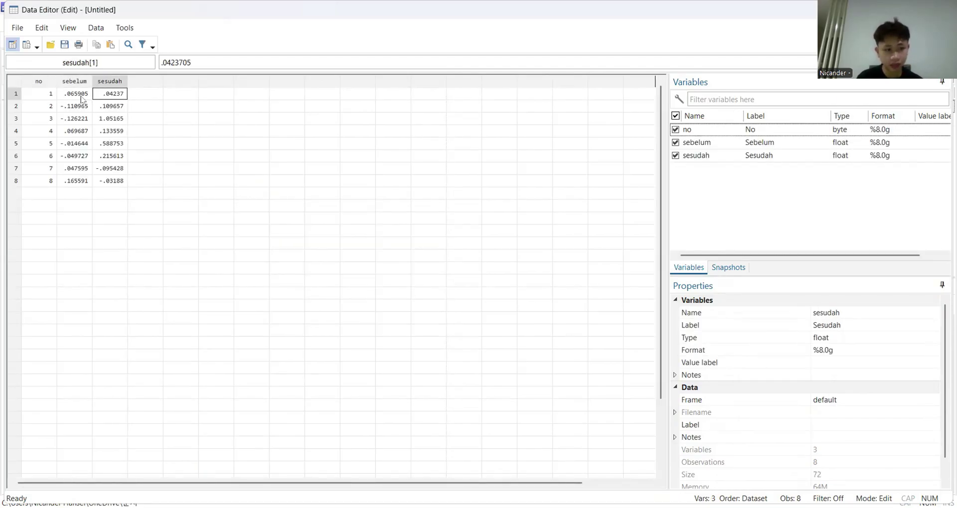
{"action": "key", "text": "Return"}
{"action": "key", "text": "Tab"}
{"action": "key", "text": "Return"}
{"action": "key", "text": "Up"}
{"action": "key", "text": "Up"}
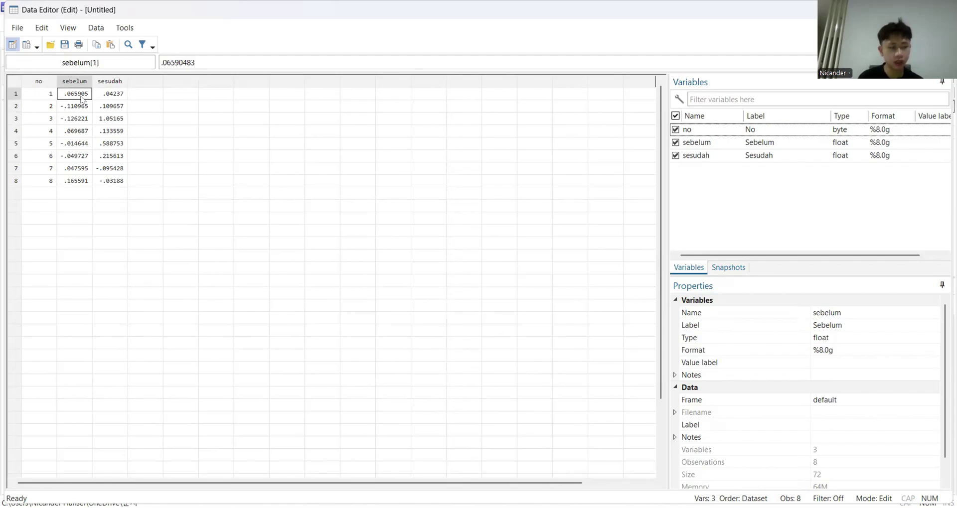
{"action": "key", "text": "Tab"}
{"action": "key", "text": "Down"}
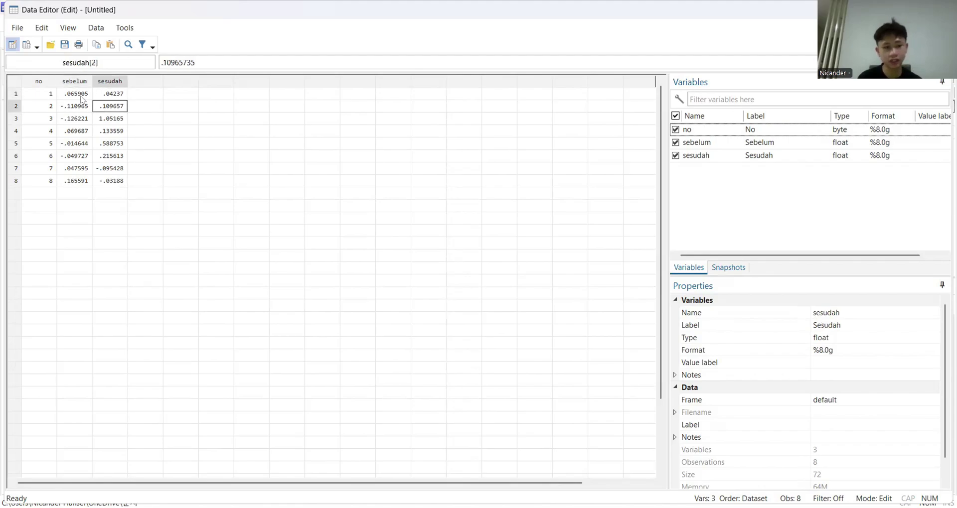
{"action": "key", "text": "Left"}
{"action": "key", "text": "Up"}
{"action": "key", "text": "Tab"}
{"action": "key", "text": "Down"}
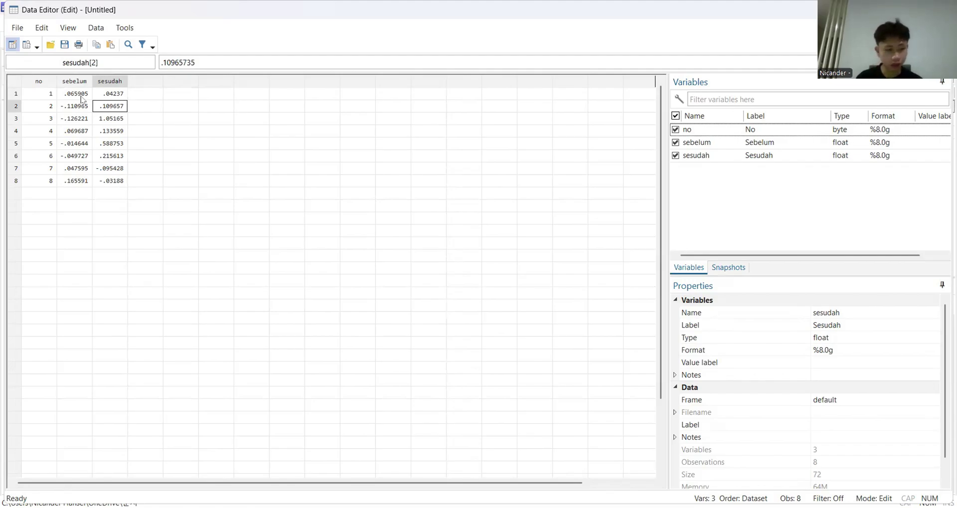
{"action": "left_click", "coordinate": [82, 98]}
{"action": "key", "text": "Right"}
{"action": "key", "text": "Down"}
{"action": "key", "text": "Down"}
{"action": "key", "text": "Down"}
{"action": "key", "text": "Down"}
{"action": "key", "text": "Down"}
{"action": "key", "text": "Down"}
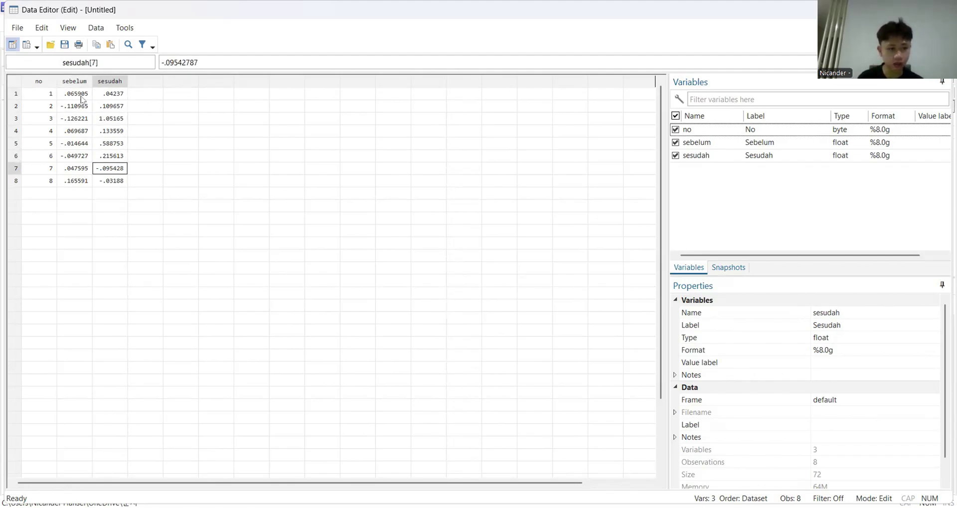
{"action": "key", "text": "Left"}
{"action": "key", "text": "Up"}
{"action": "key", "text": "Up"}
{"action": "key", "text": "Up"}
{"action": "key", "text": "Up"}
{"action": "key", "text": "Up"}
{"action": "key", "text": "Up"}
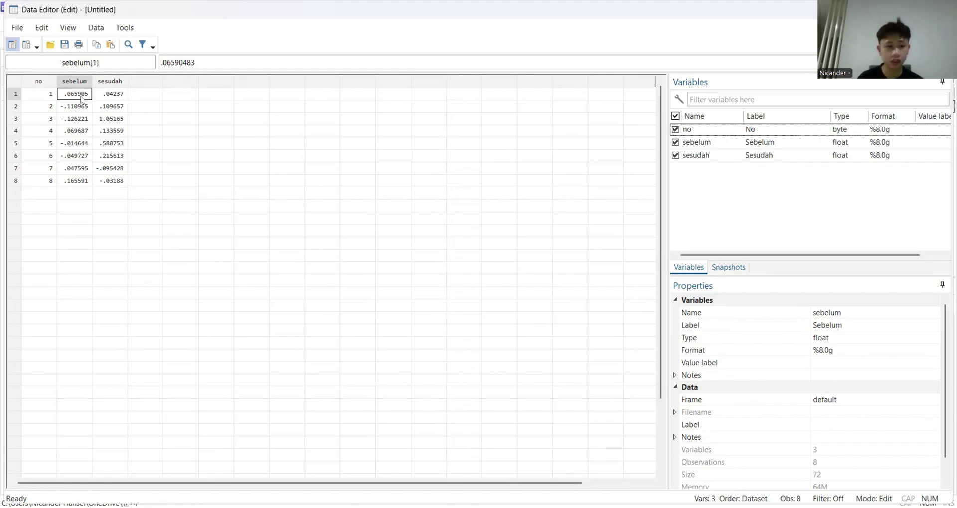
{"action": "key", "text": "Right"}
{"action": "key", "text": "Left"}
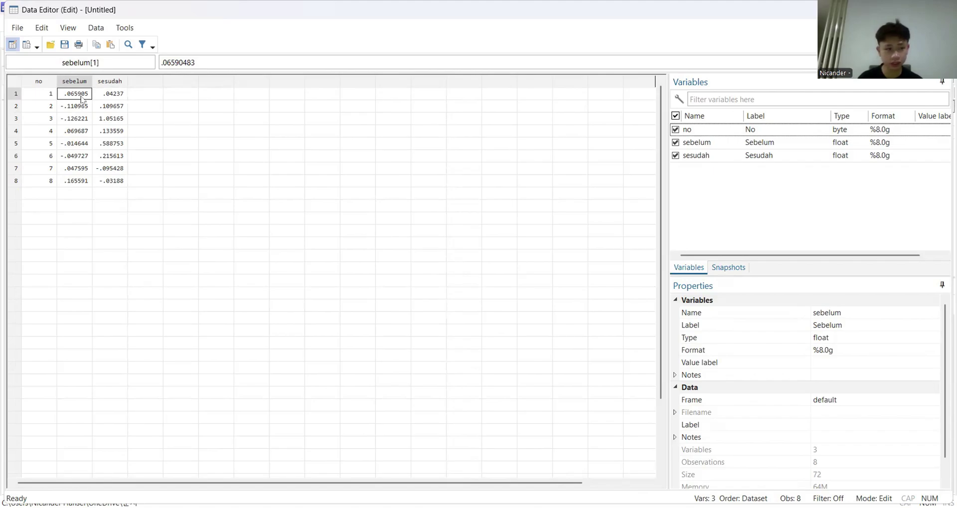
{"action": "key", "text": "Right"}
{"action": "key", "text": "Down"}
{"action": "key", "text": "Left"}
{"action": "key", "text": "Up"}
{"action": "key", "text": "Right"}
{"action": "key", "text": "Down"}
{"action": "key", "text": "Left"}
{"action": "key", "text": "Up"}
{"action": "key", "text": "Right"}
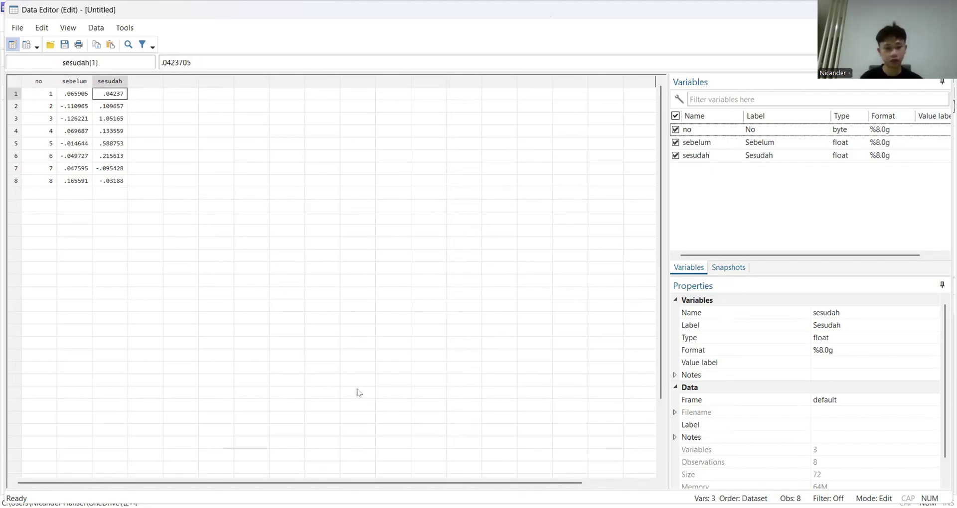
{"action": "key", "text": "alt+F4"}
Begin a formatted SMCL log named Uji Beda in the Downloads folder, replacing the existing file
{"action": "left_click", "coordinate": [19, 18]}
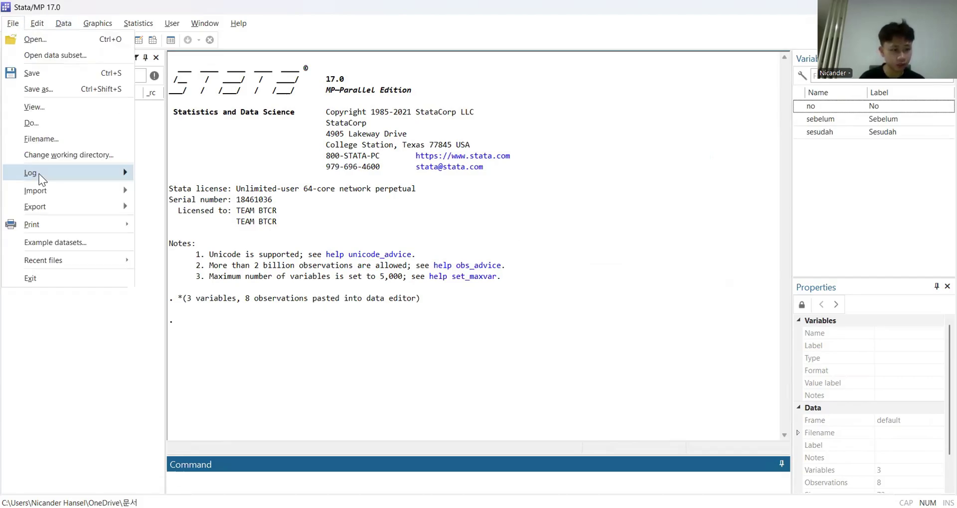
{"action": "mouse_move", "coordinate": [142, 189]}
{"action": "left_click", "coordinate": [167, 175]}
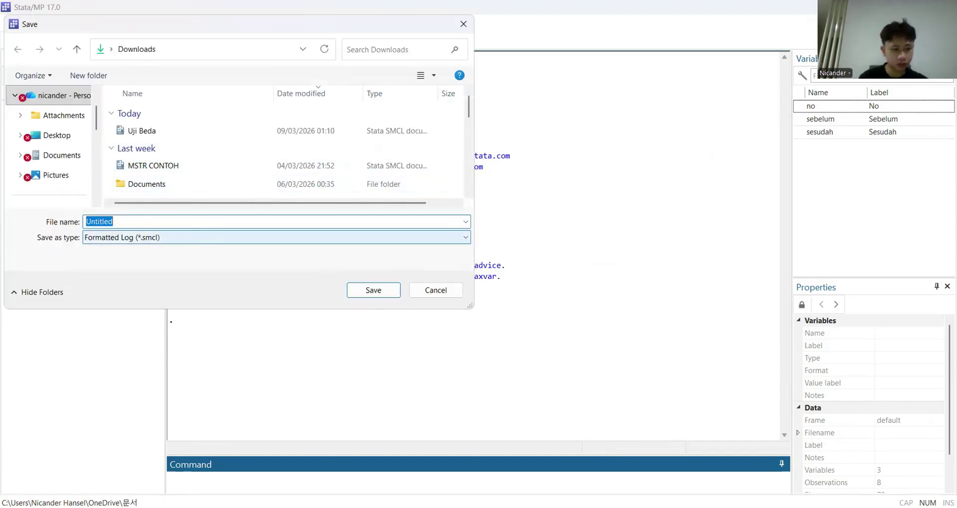
{"action": "type", "text": "Uji beda"}
{"action": "left_click", "coordinate": [371, 291]}
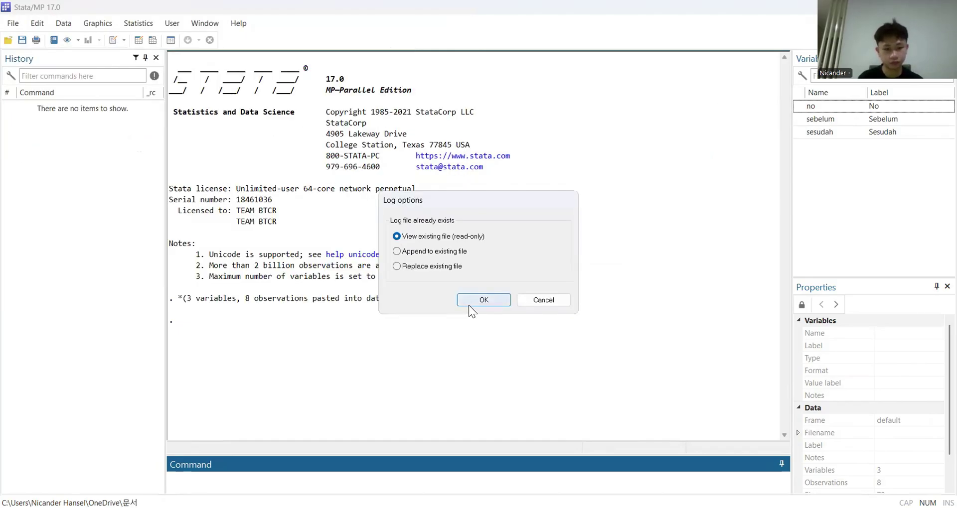
{"action": "left_click", "coordinate": [401, 267]}
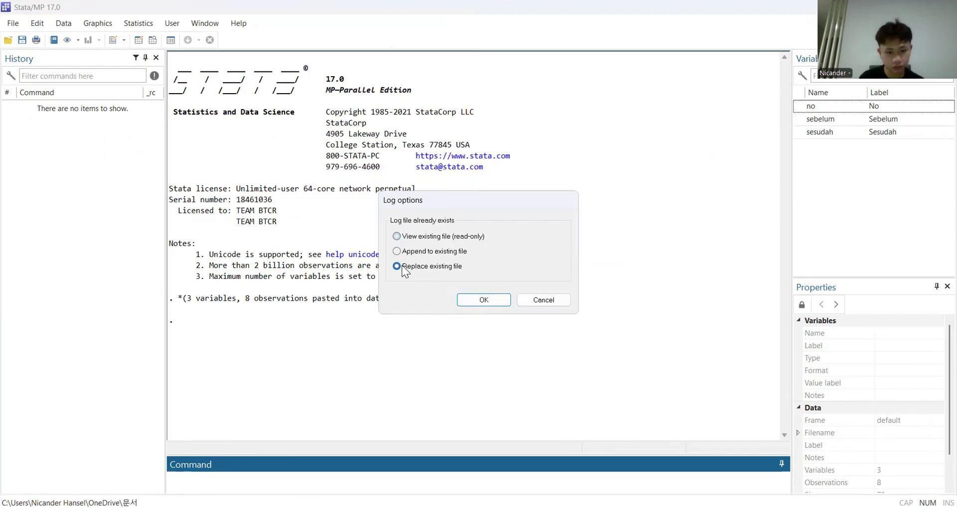
{"action": "left_click", "coordinate": [483, 300]}
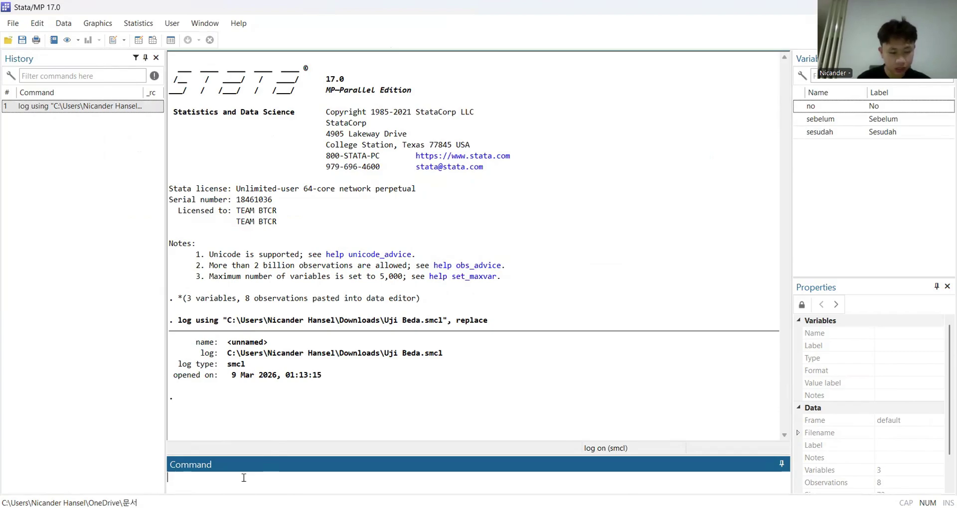
Run the skewness and kurtosis normality test on both variables with sktest sesudah sebelum
{"action": "type", "text": "sktest"}
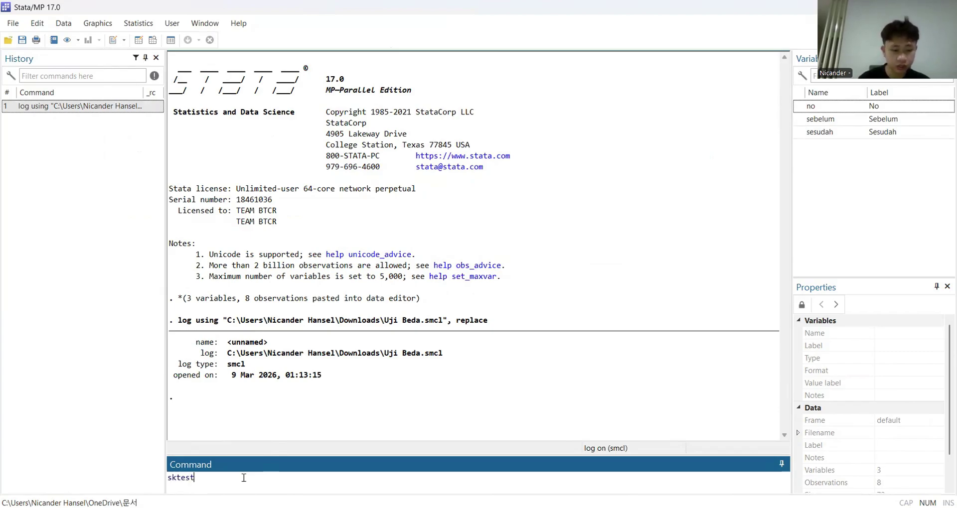
{"action": "double_click", "coordinate": [817, 130]}
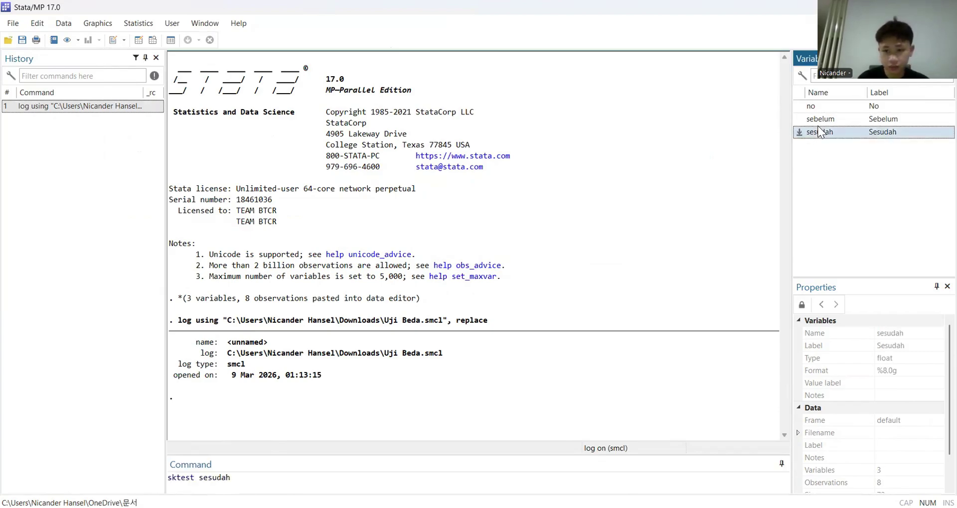
{"action": "double_click", "coordinate": [817, 118]}
{"action": "key", "text": "Return"}
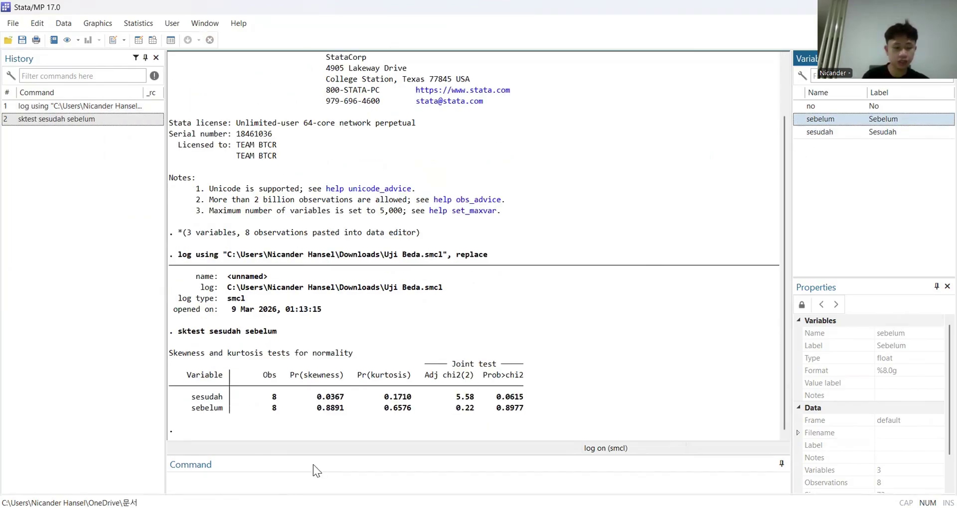
Run the Shapiro-Wilk normality test on both variables with swilk sesudah sebelum
{"action": "left_click", "coordinate": [273, 482]}
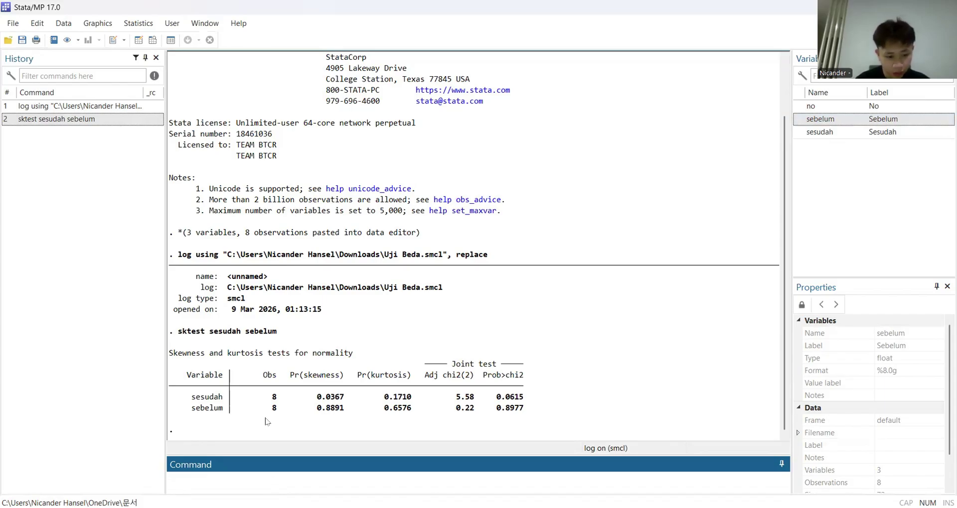
{"action": "type", "text": "swilk"}
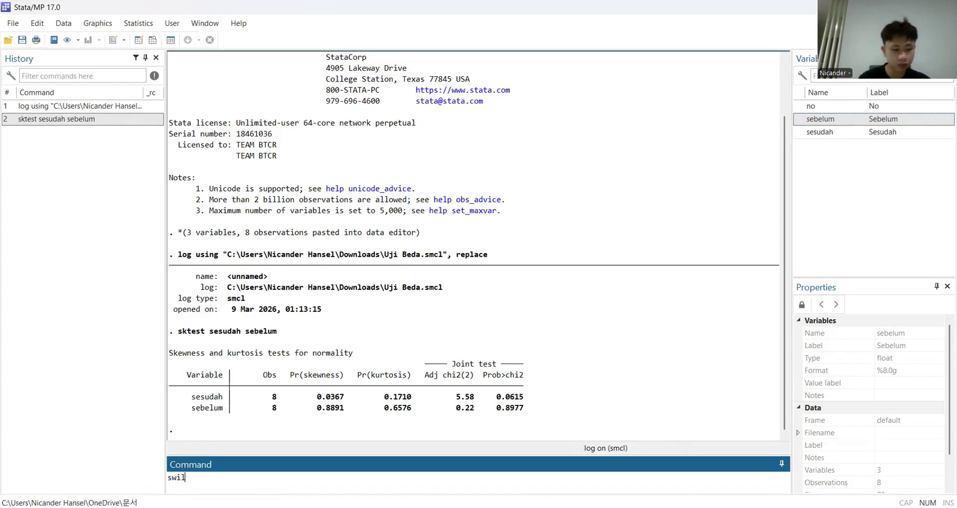
{"action": "double_click", "coordinate": [815, 133]}
{"action": "double_click", "coordinate": [816, 122]}
{"action": "key", "text": "Return"}
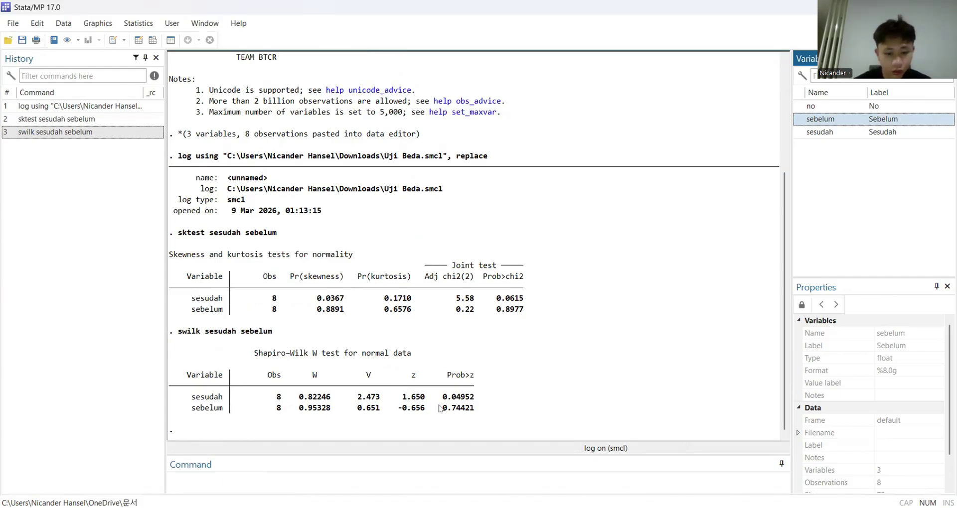
Draw a box plot of sesudah with graph box to check for outliers, and return to the results window
{"action": "left_click", "coordinate": [355, 479]}
{"action": "type", "text": "graph box"}
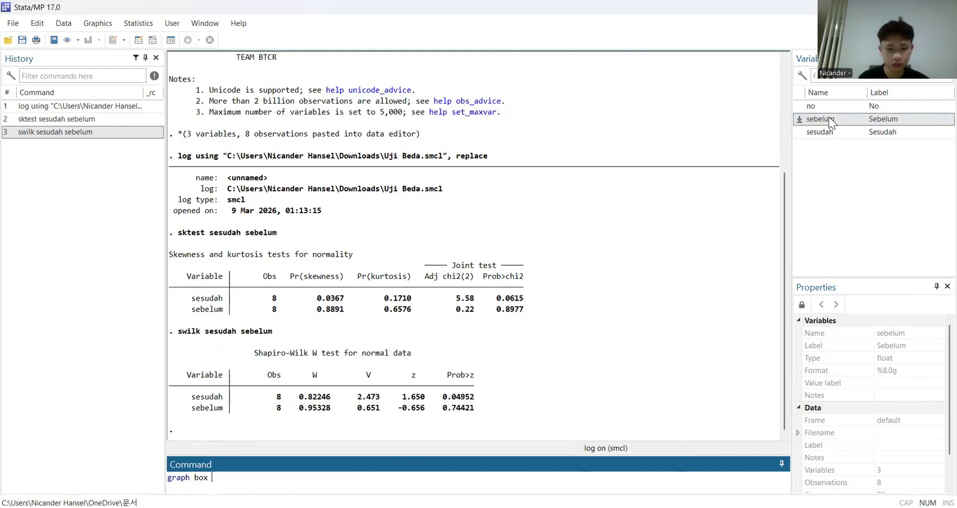
{"action": "double_click", "coordinate": [819, 132]}
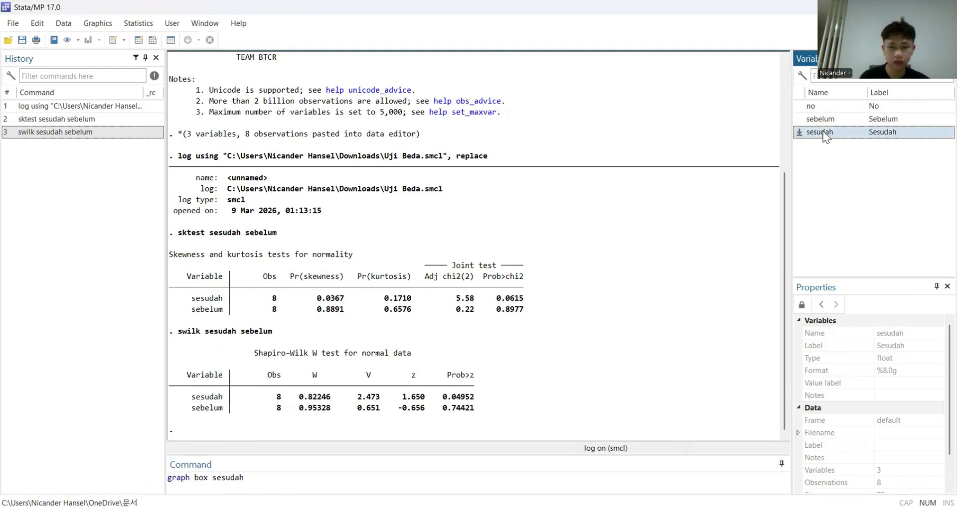
{"action": "key", "text": "Return"}
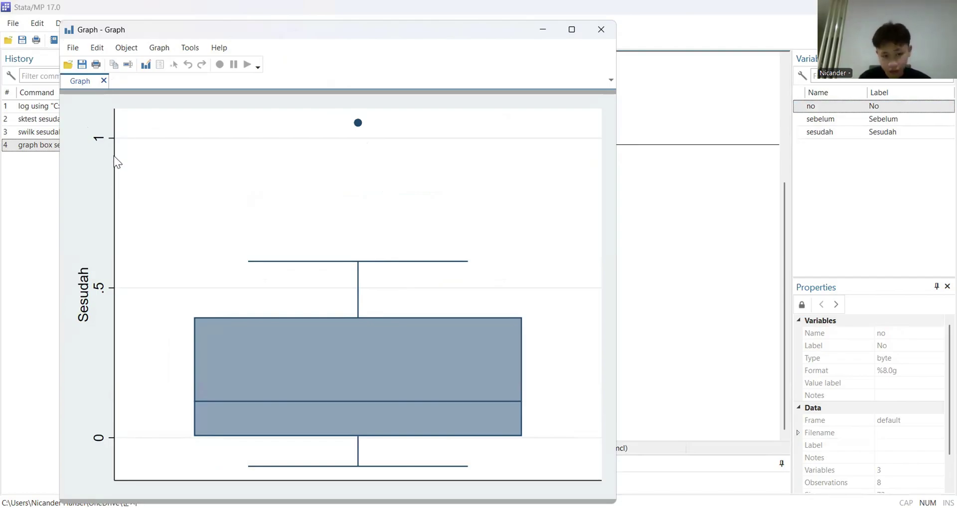
{"action": "left_click", "coordinate": [634, 192]}
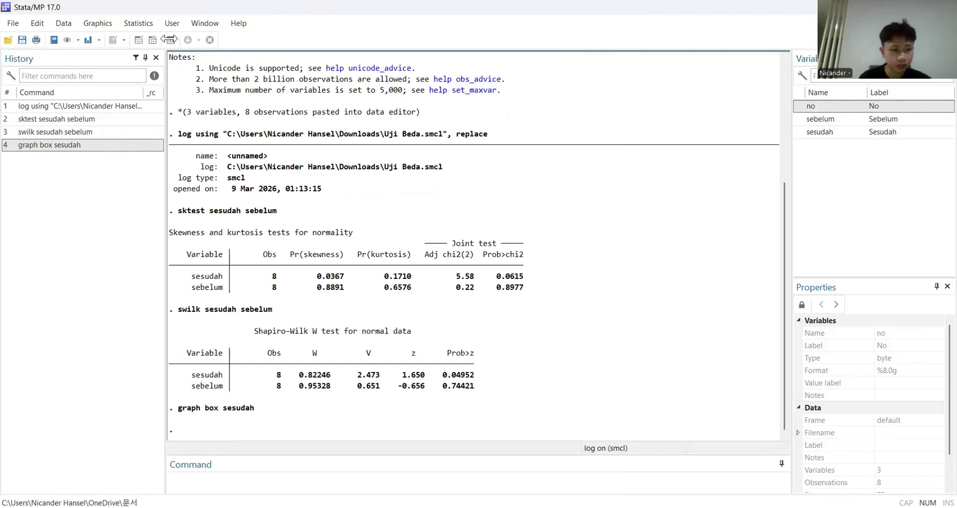
Find the outlying sesudah value in the Data Editor and drop the third observation from the dataset
{"action": "left_click", "coordinate": [138, 39]}
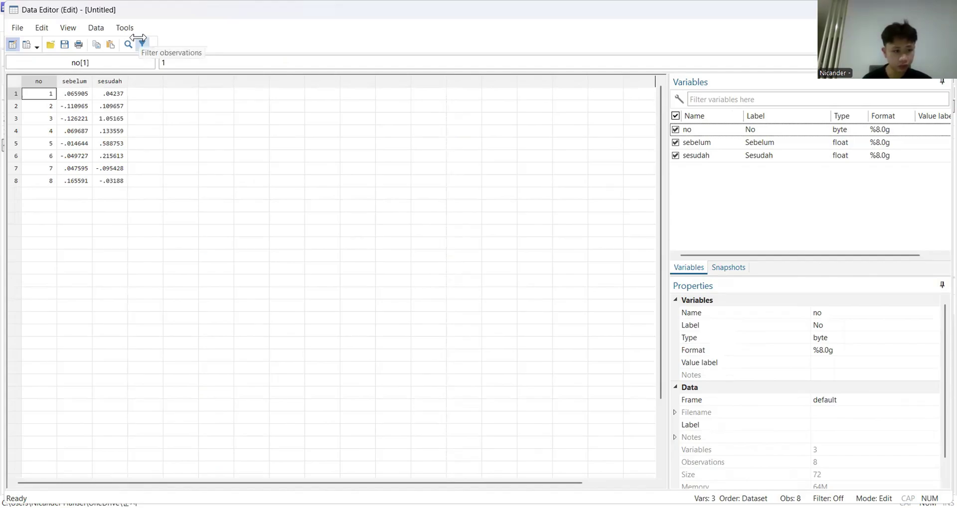
{"action": "left_click", "coordinate": [114, 94]}
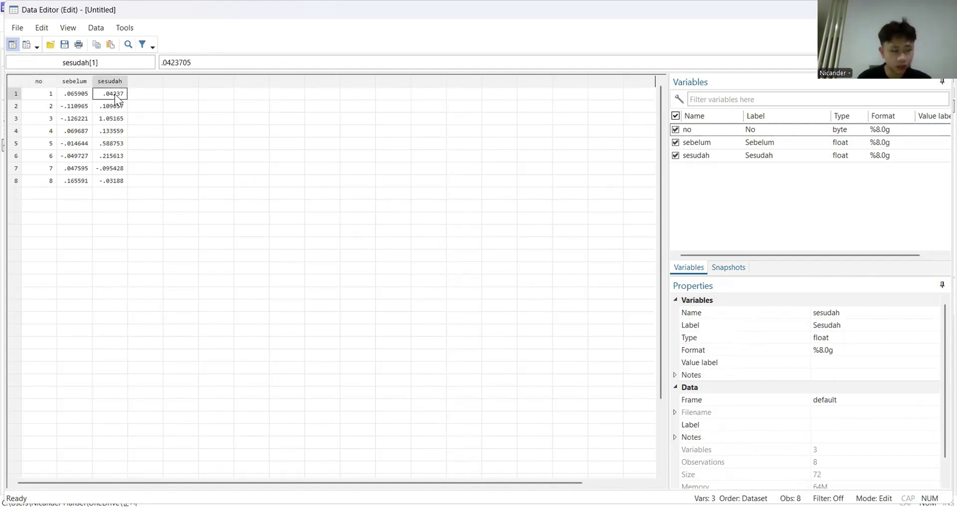
{"action": "key", "text": "Down"}
{"action": "key", "text": "Down"}
{"action": "key", "text": "Down"}
{"action": "key", "text": "Up"}
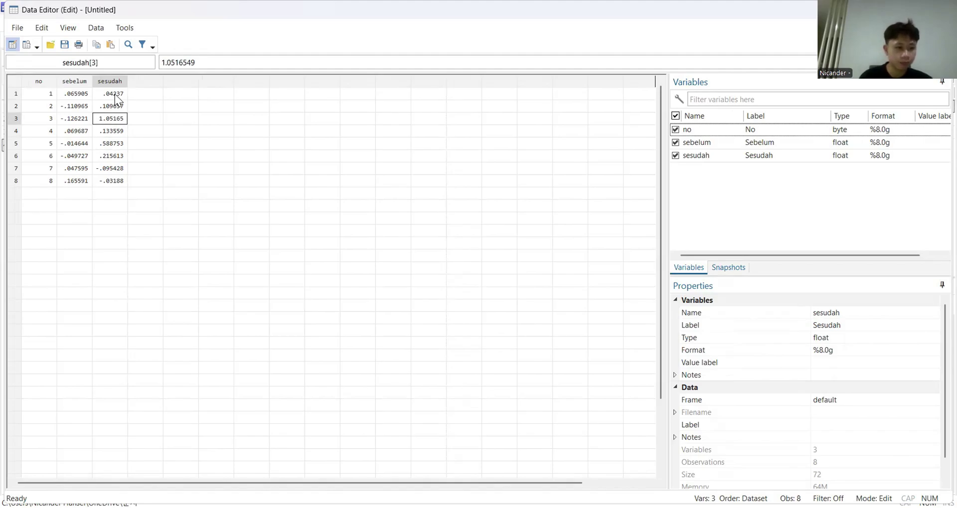
{"action": "left_click", "coordinate": [15, 118]}
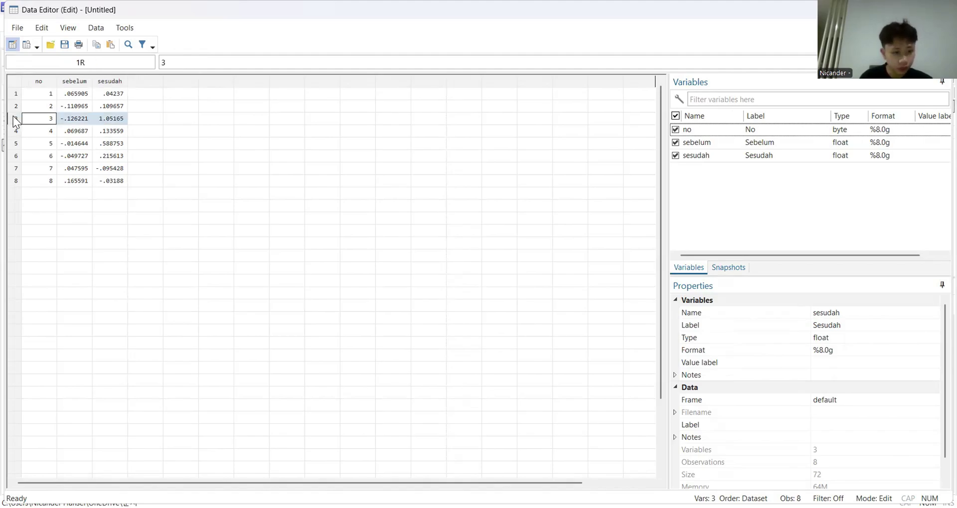
{"action": "right_click", "coordinate": [13, 118]}
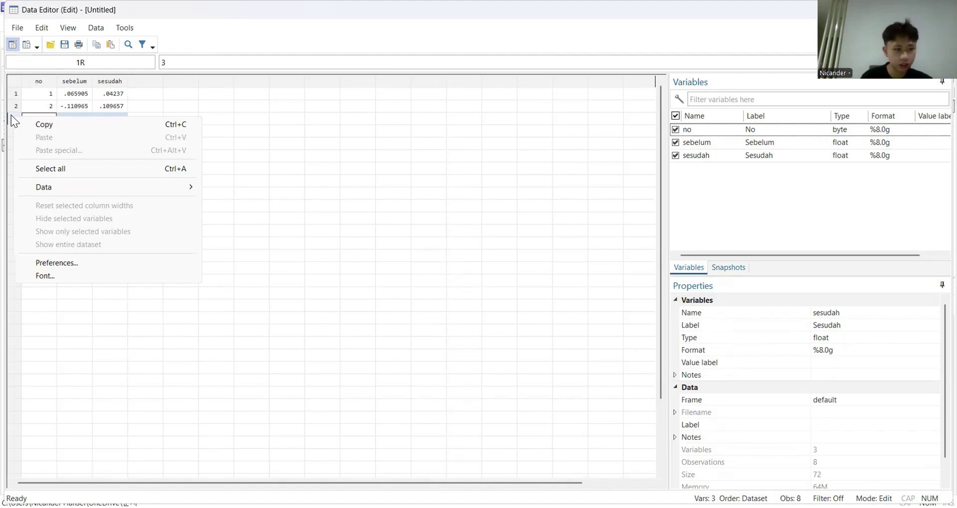
{"action": "left_click", "coordinate": [12, 116]}
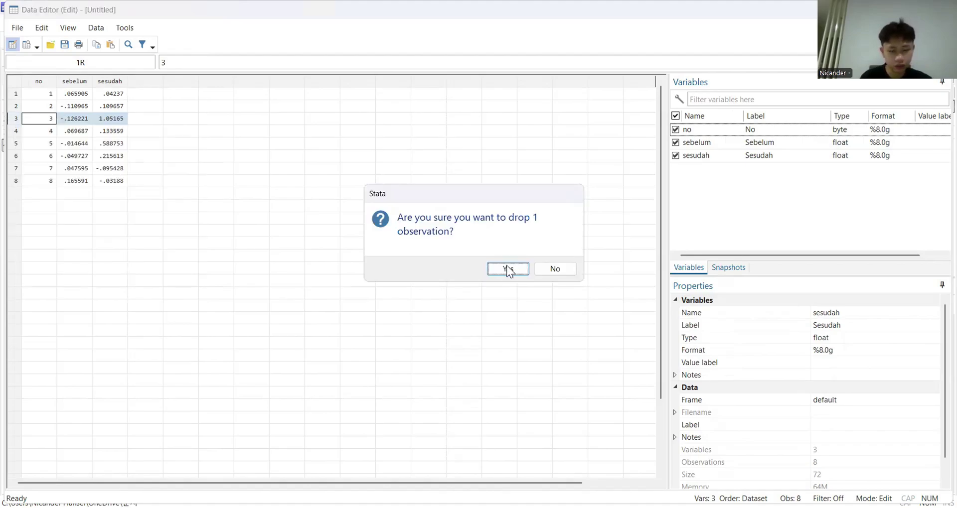
{"action": "left_click", "coordinate": [507, 269]}
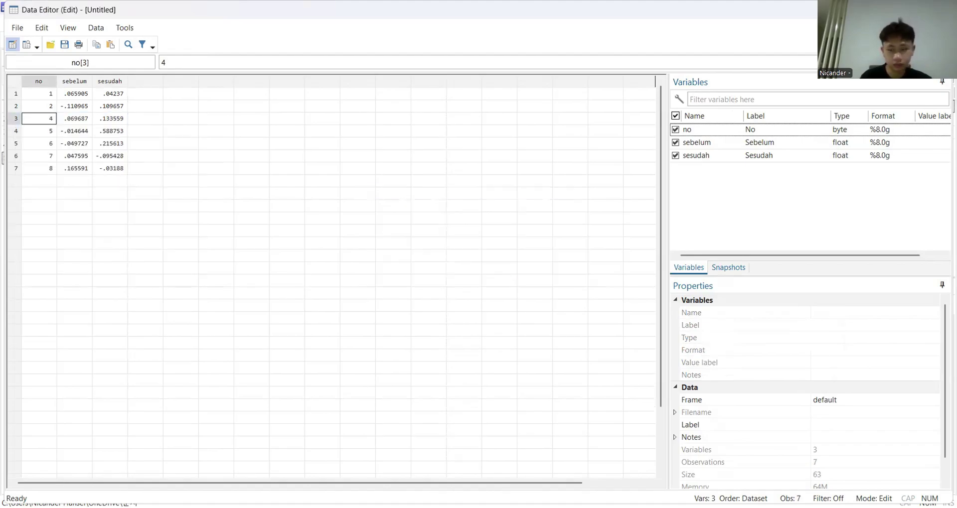
Rerun the Shapiro-Wilk normality test on the reduced dataset with swilk sesudah sebelum
{"action": "key", "text": "alt+Tab"}
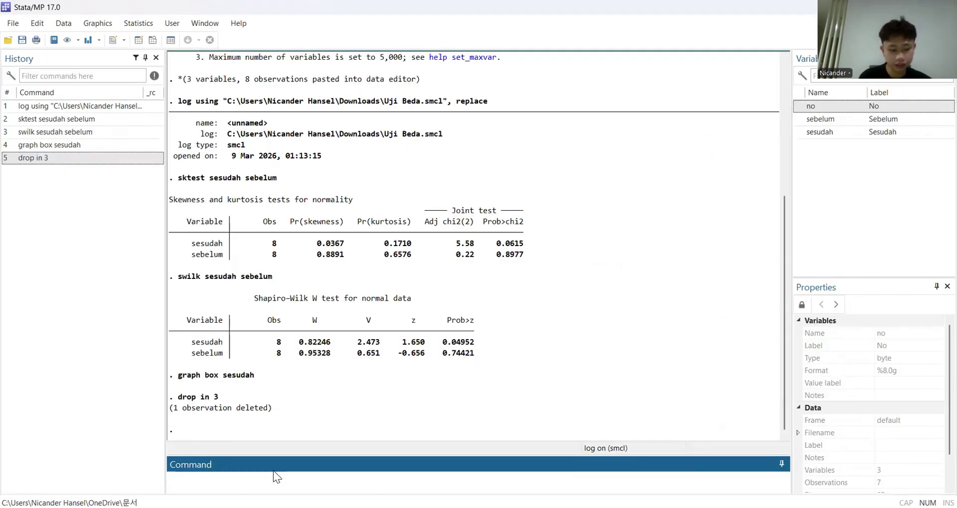
{"action": "type", "text": "swilk"}
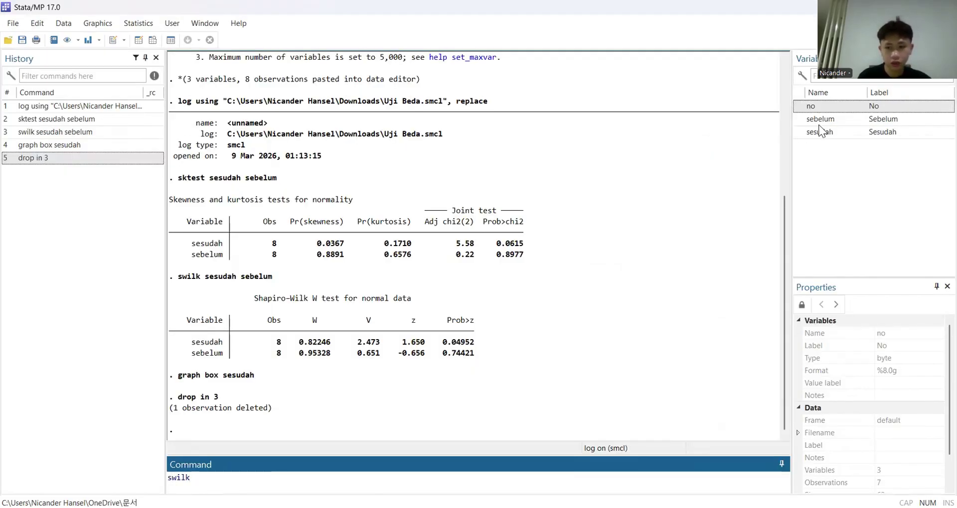
{"action": "left_click", "coordinate": [821, 132]}
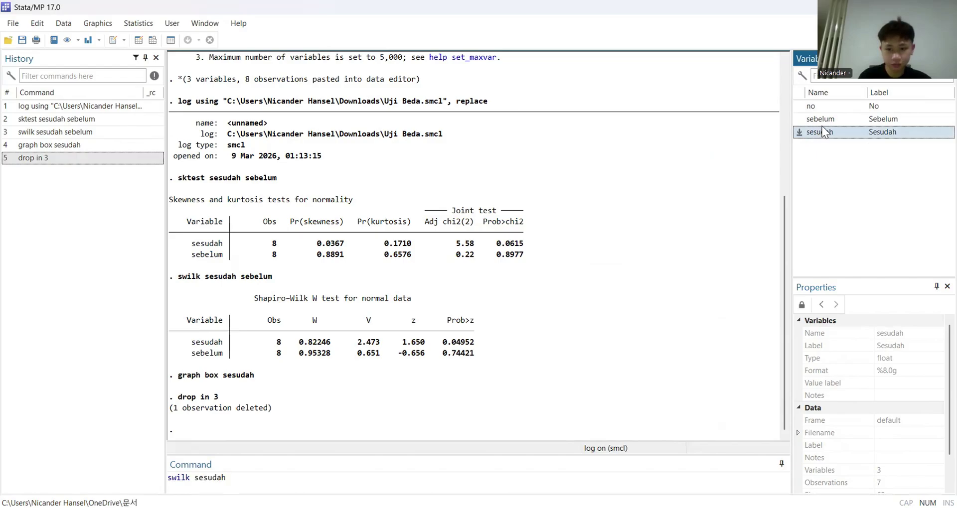
{"action": "left_click", "coordinate": [823, 119]}
{"action": "key", "text": "Return"}
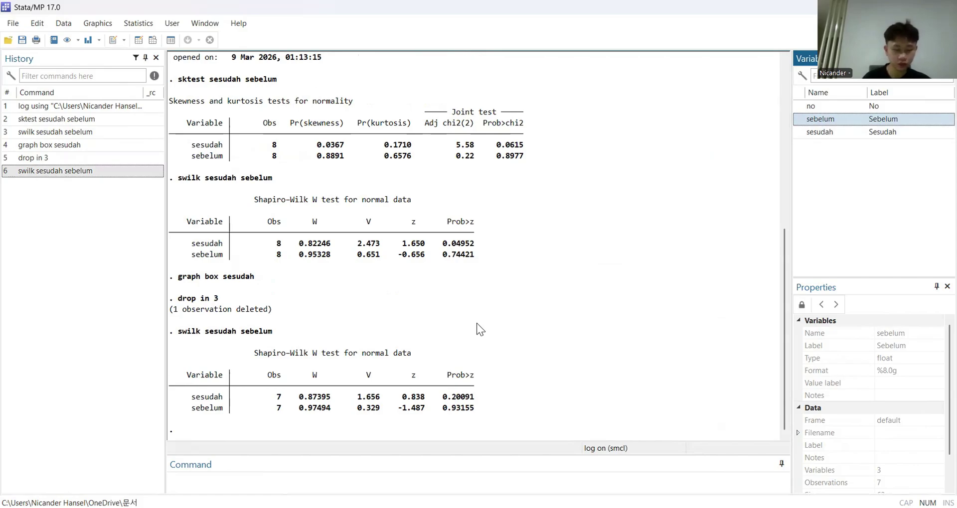
Run the variance ratio test comparing the two variables with sdtest sebelum = sesudah
{"action": "type", "text": "sdtest"}
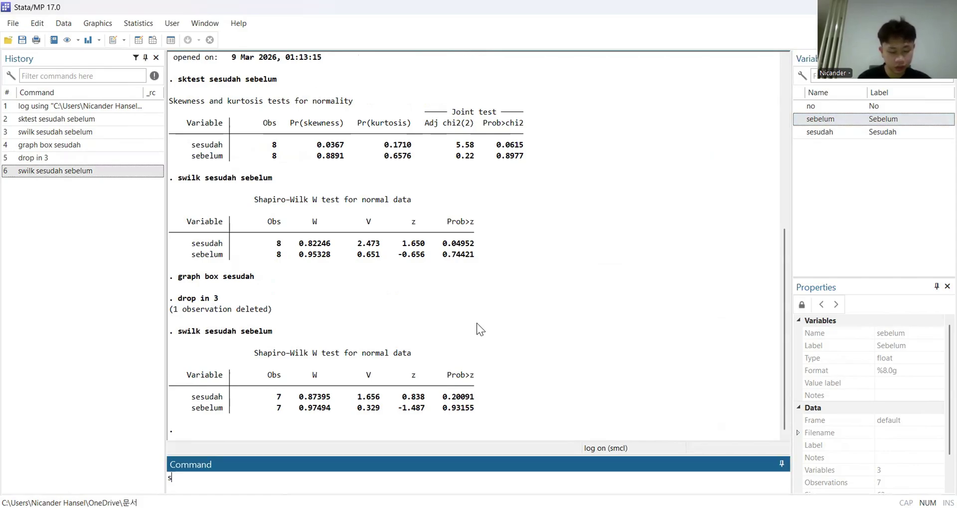
{"action": "double_click", "coordinate": [811, 120]}
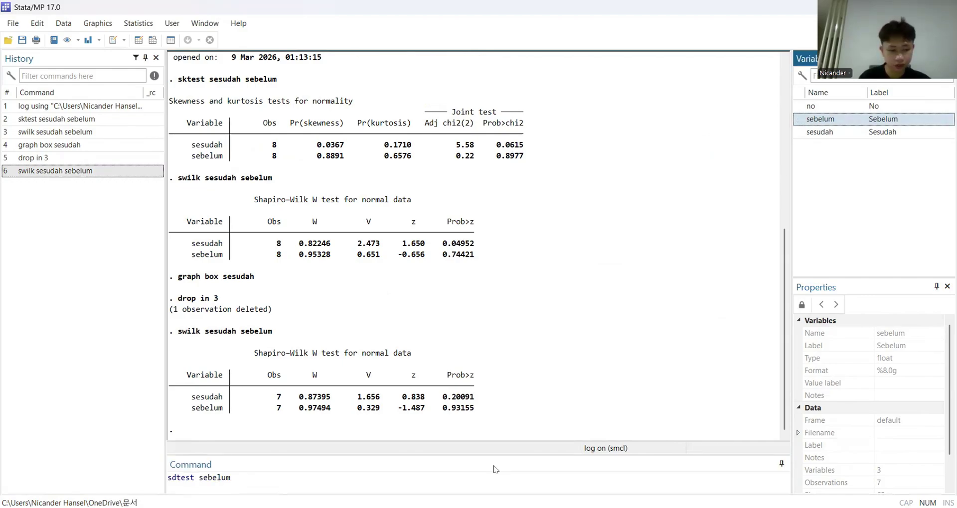
{"action": "left_click", "coordinate": [388, 482]}
{"action": "type", "text": "="}
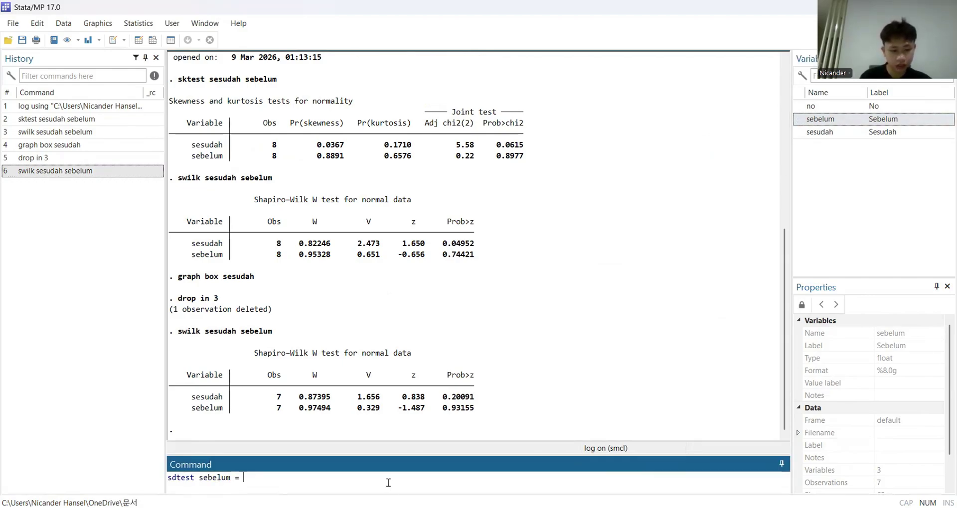
{"action": "double_click", "coordinate": [819, 132]}
{"action": "key", "text": "Return"}
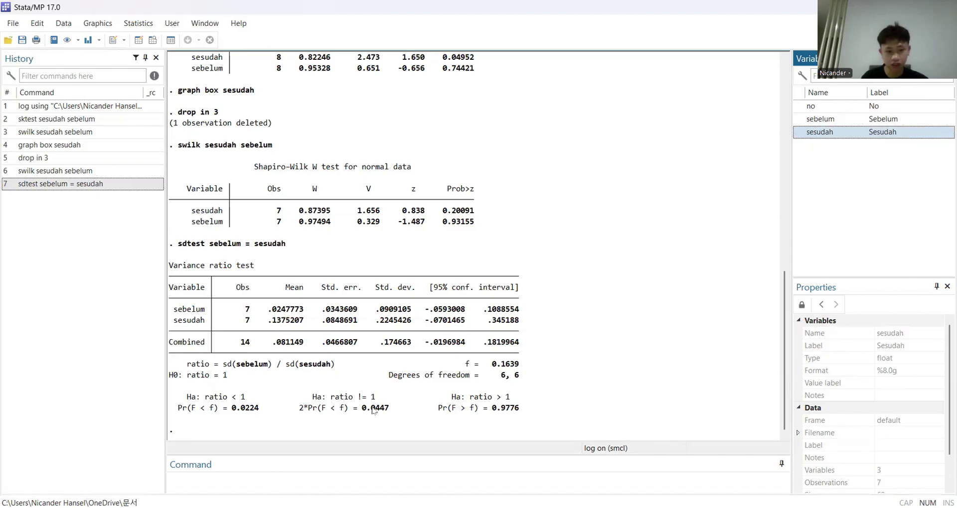
Run the paired t test on the two variables with ttest sebelum = sesudah
{"action": "left_click", "coordinate": [273, 479]}
{"action": "type", "text": "t"}
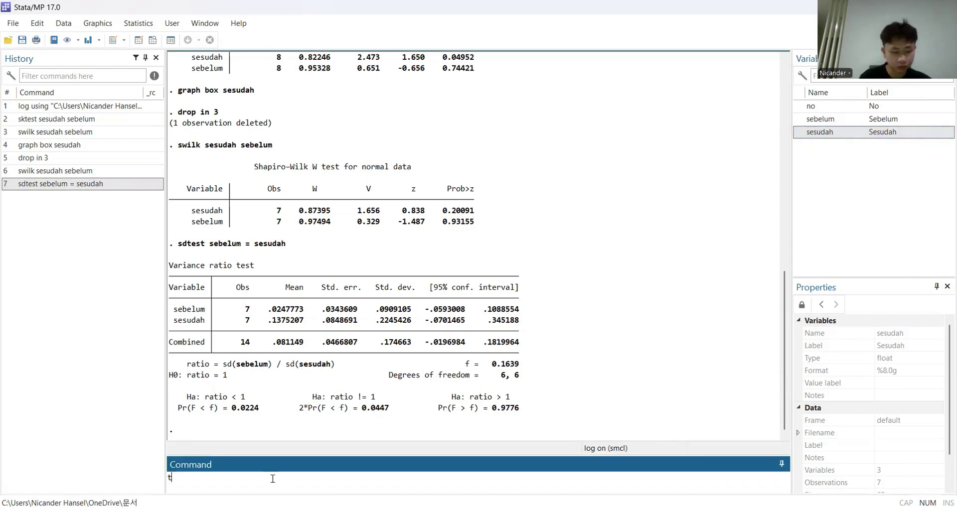
{"action": "type", "text": "test"}
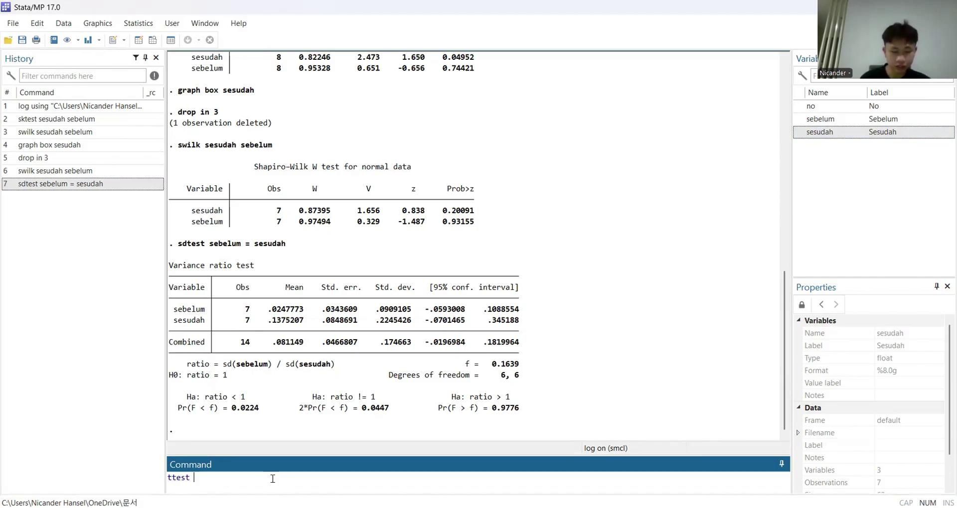
{"action": "double_click", "coordinate": [811, 120]}
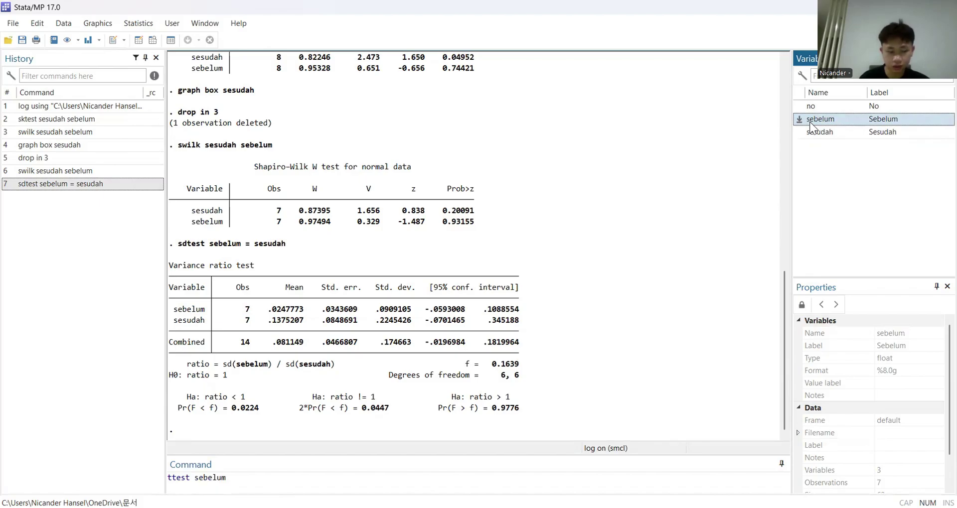
{"action": "left_click", "coordinate": [270, 483]}
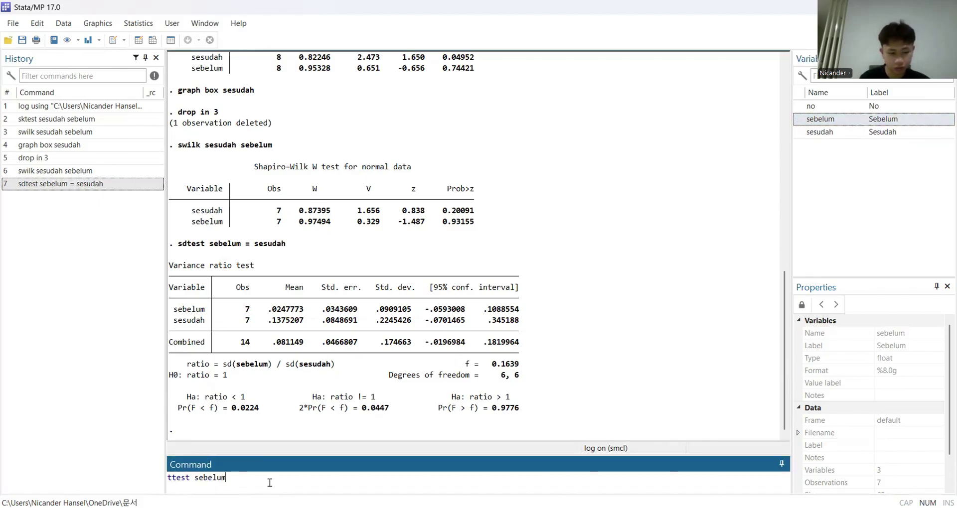
{"action": "type", "text": "="}
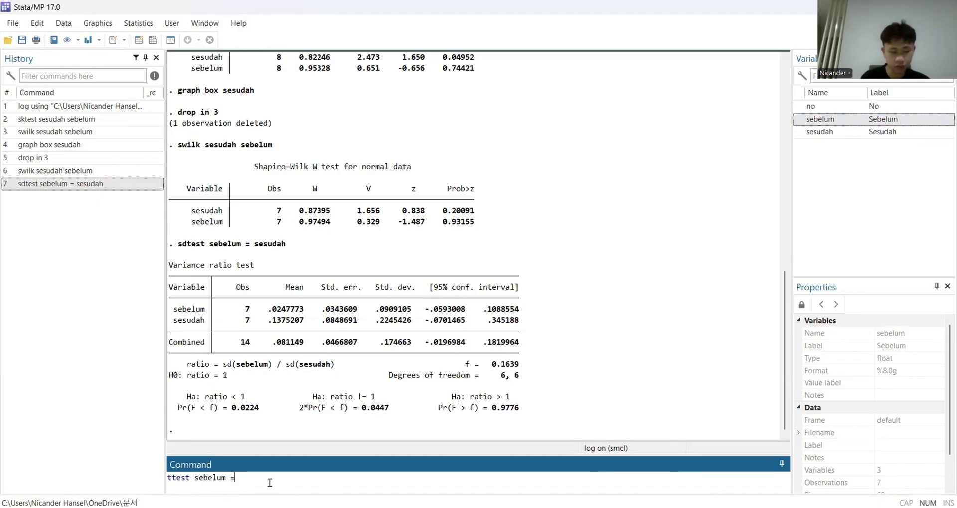
{"action": "left_click", "coordinate": [824, 135]}
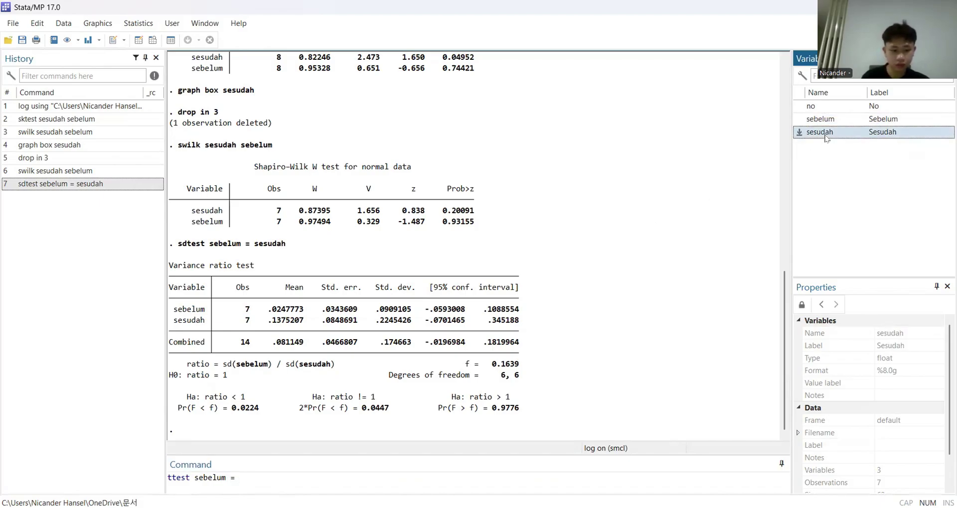
{"action": "double_click", "coordinate": [824, 135]}
{"action": "key", "text": "Return"}
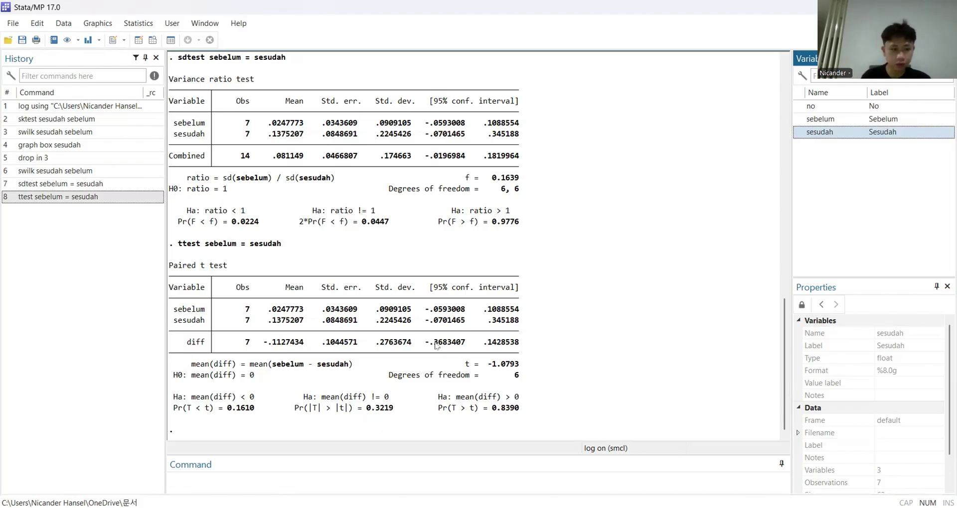
Close the open log file to end the logging of the difference test
{"action": "left_click", "coordinate": [13, 25]}
{"action": "mouse_move", "coordinate": [106, 179]}
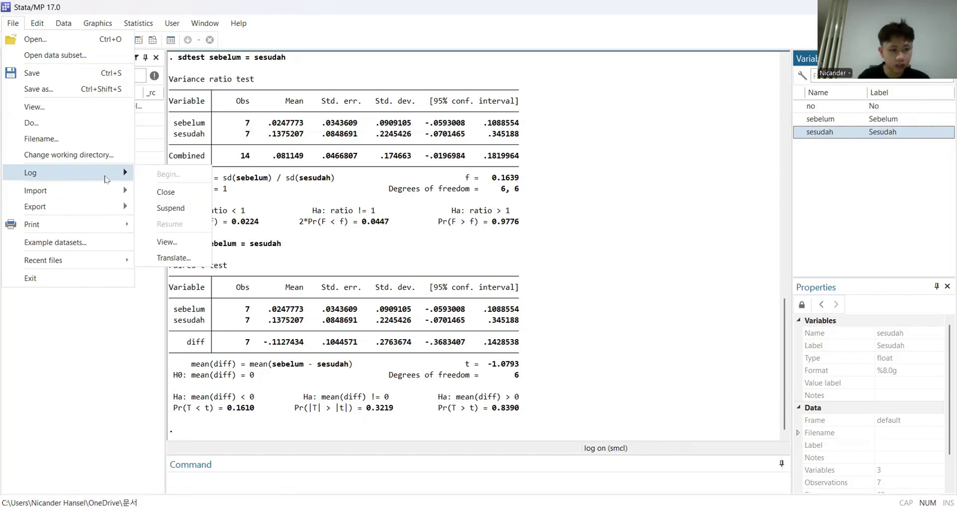
{"action": "left_click", "coordinate": [160, 193]}
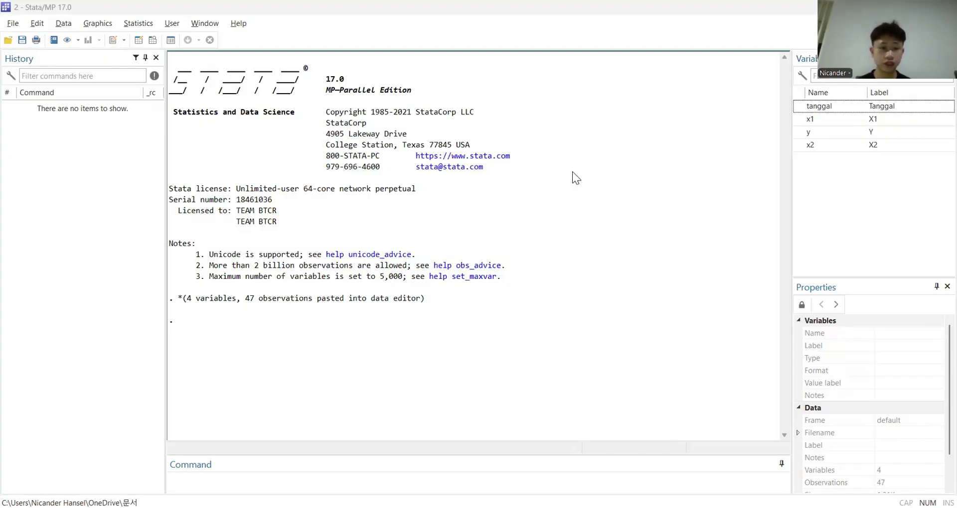
Review the regression dataset in the Data Editor and run the skewness and kurtosis normality test with sktest x1 y x2
{"action": "left_click", "coordinate": [140, 43]}
{"action": "scroll", "coordinate": [166, 181], "scroll_direction": "down", "scroll_amount": 11}
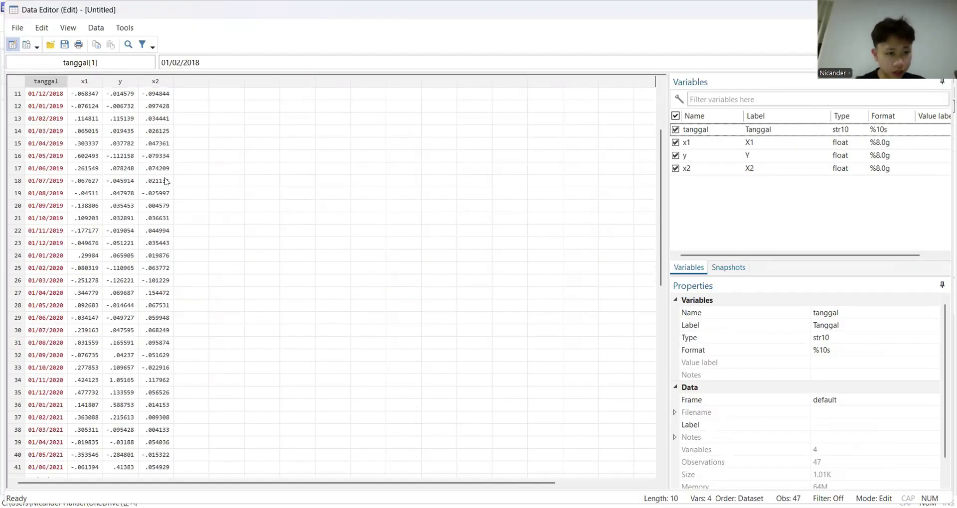
{"action": "scroll", "coordinate": [167, 182], "scroll_direction": "up", "scroll_amount": 11}
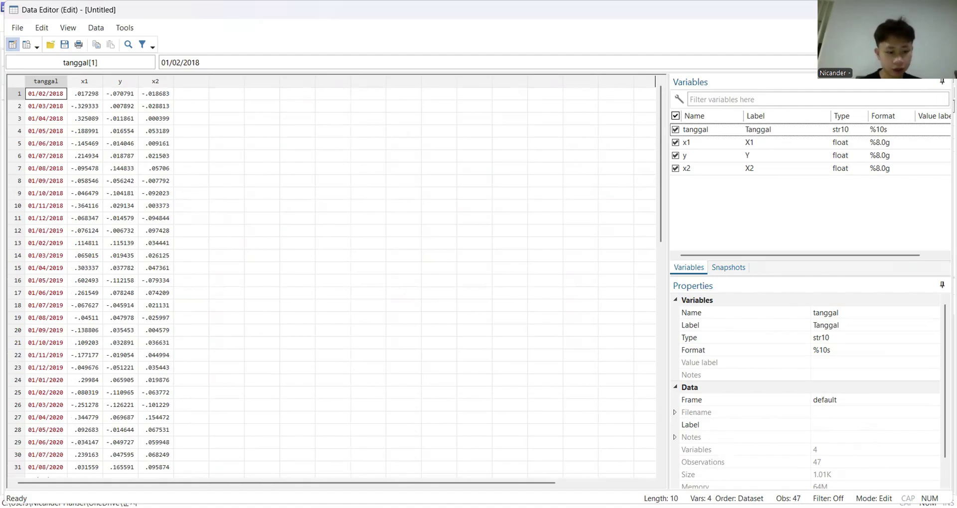
{"action": "key", "text": "alt+Tab"}
{"action": "type", "text": "sktest"}
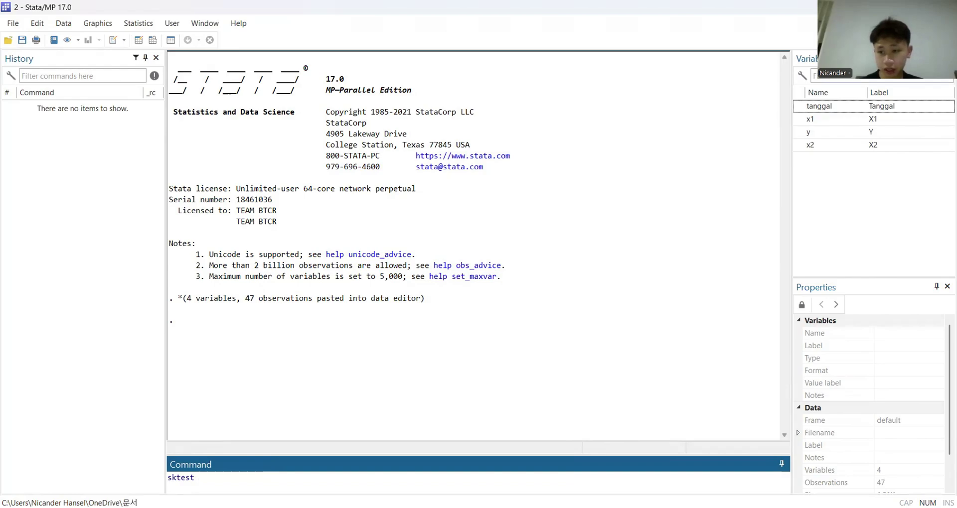
{"action": "double_click", "coordinate": [815, 119]}
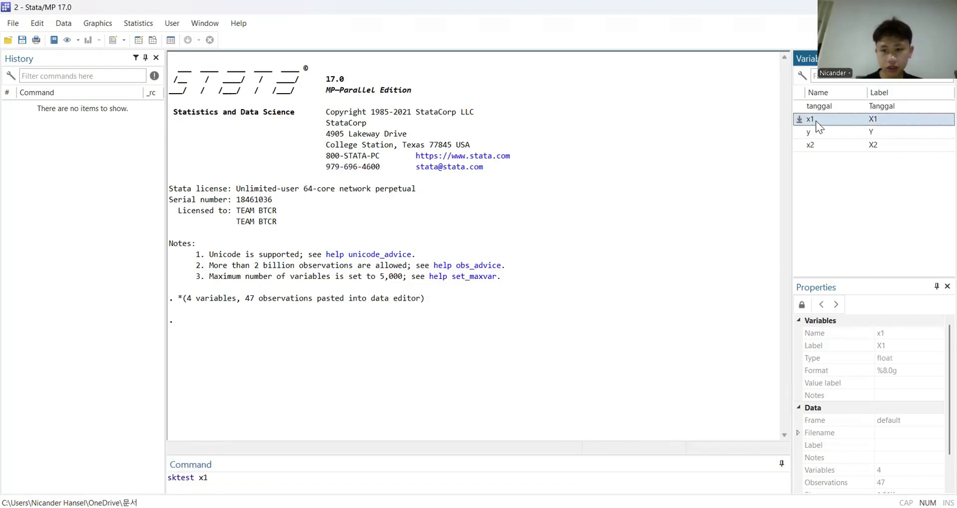
{"action": "double_click", "coordinate": [812, 132]}
{"action": "double_click", "coordinate": [816, 146]}
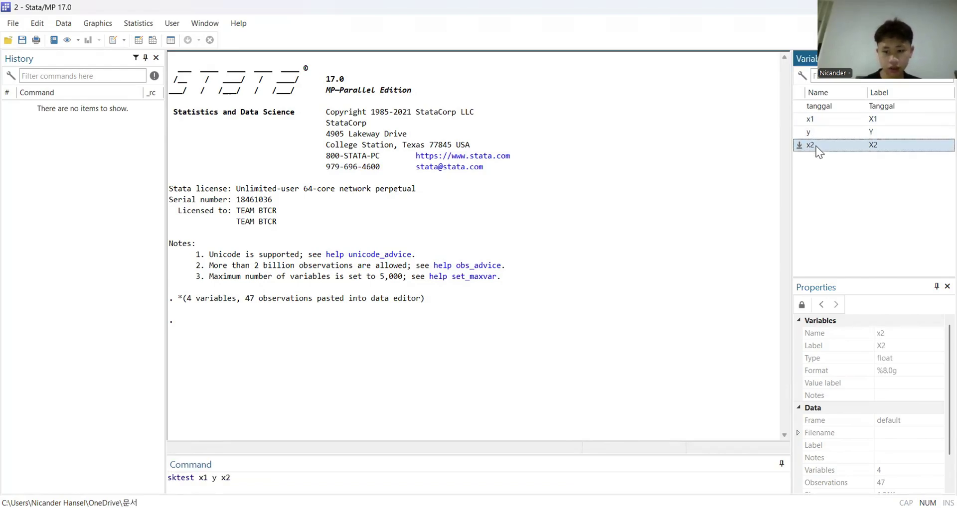
{"action": "key", "text": "Return"}
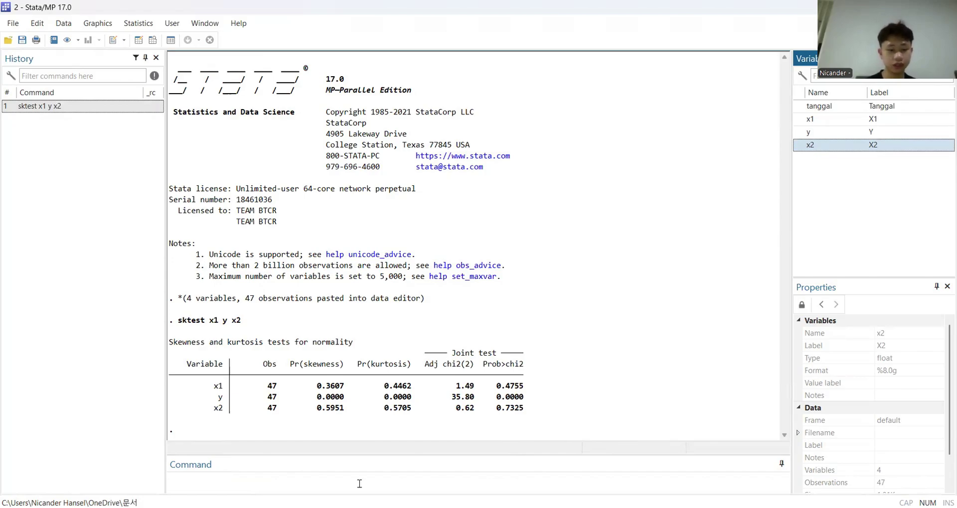
Draw a box plot of y with graph box y to check for outliers, and return to the results window
{"action": "left_click", "coordinate": [336, 486]}
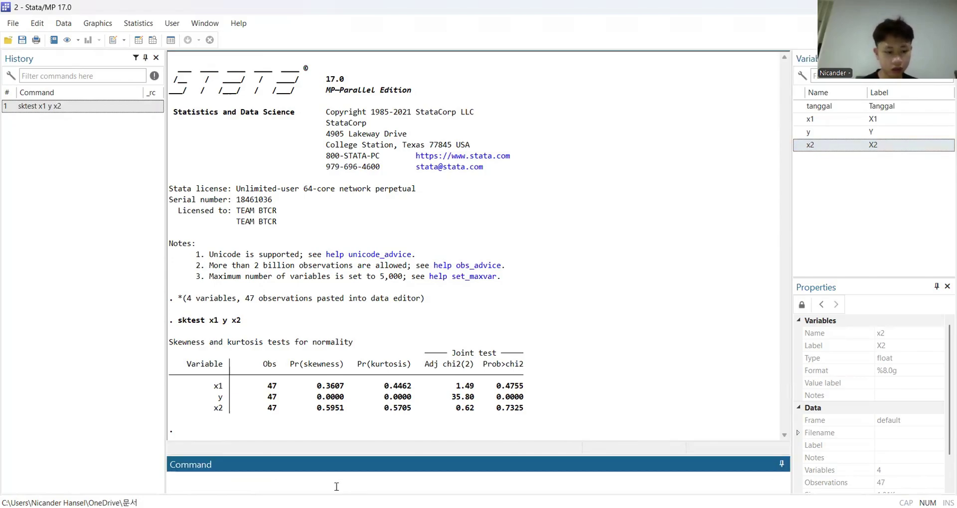
{"action": "type", "text": "graph bx"}
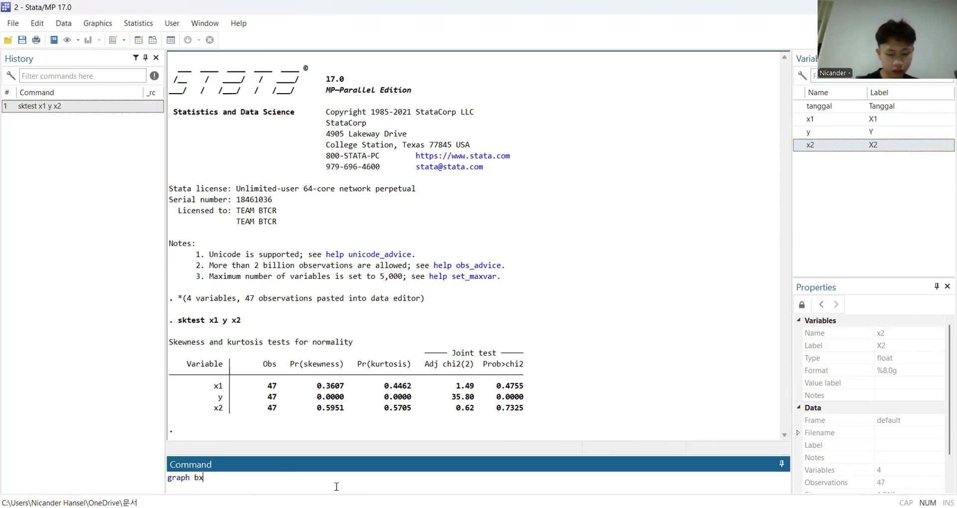
{"action": "key", "text": "BackSpace"}
{"action": "type", "text": "ox"}
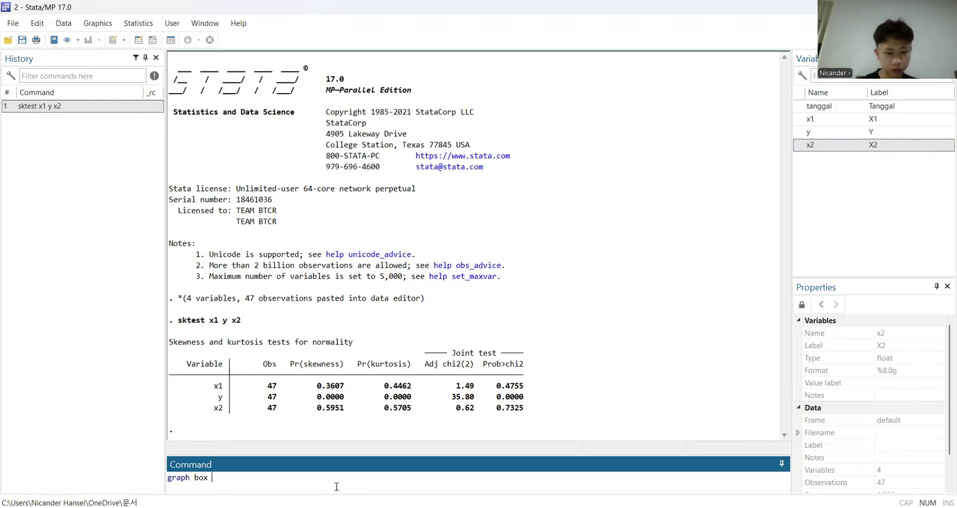
{"action": "double_click", "coordinate": [833, 131]}
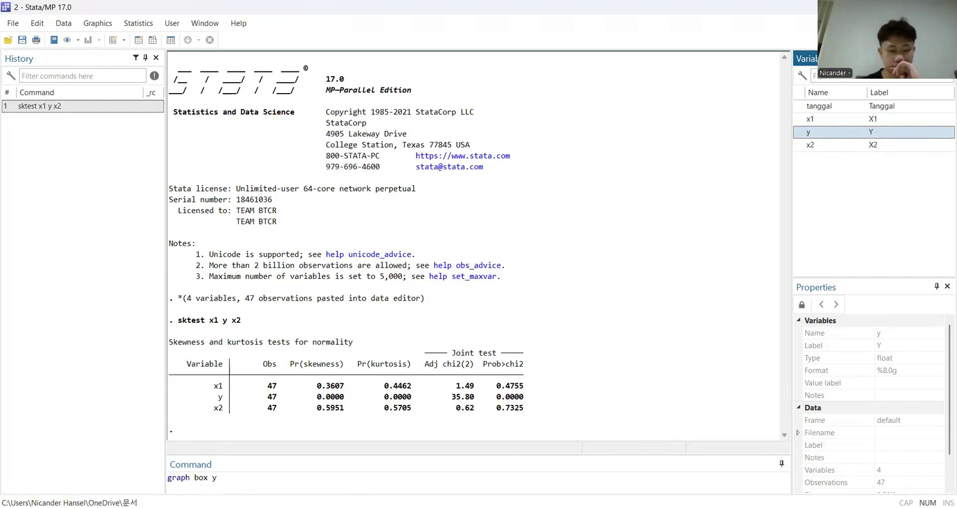
{"action": "left_click", "coordinate": [291, 487]}
{"action": "key", "text": "Return"}
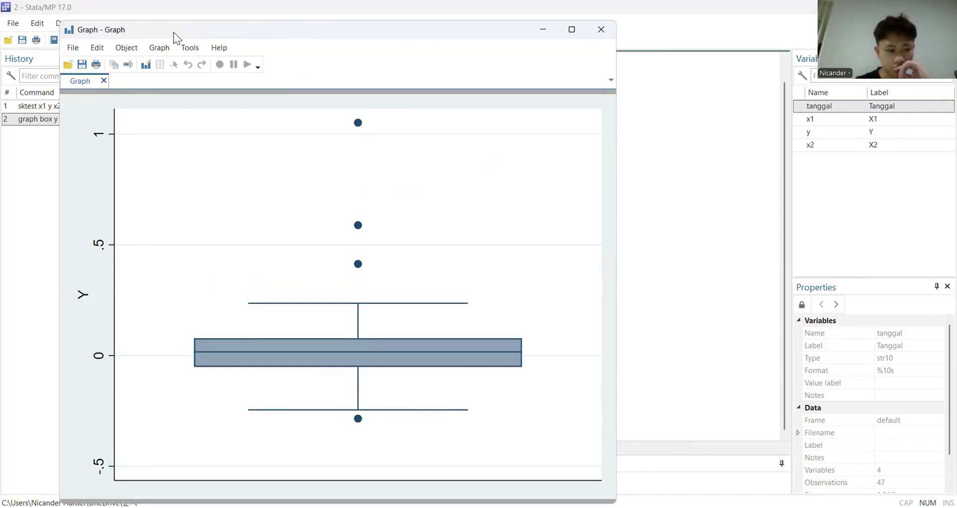
{"action": "left_click_drag", "start_coordinate": [174, 32], "coordinate": [173, 34]}
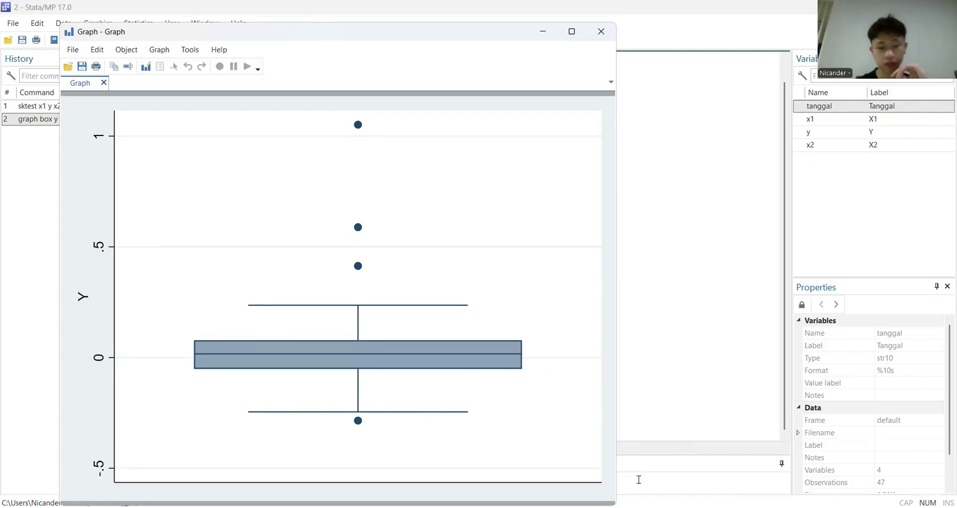
{"action": "left_click", "coordinate": [638, 479]}
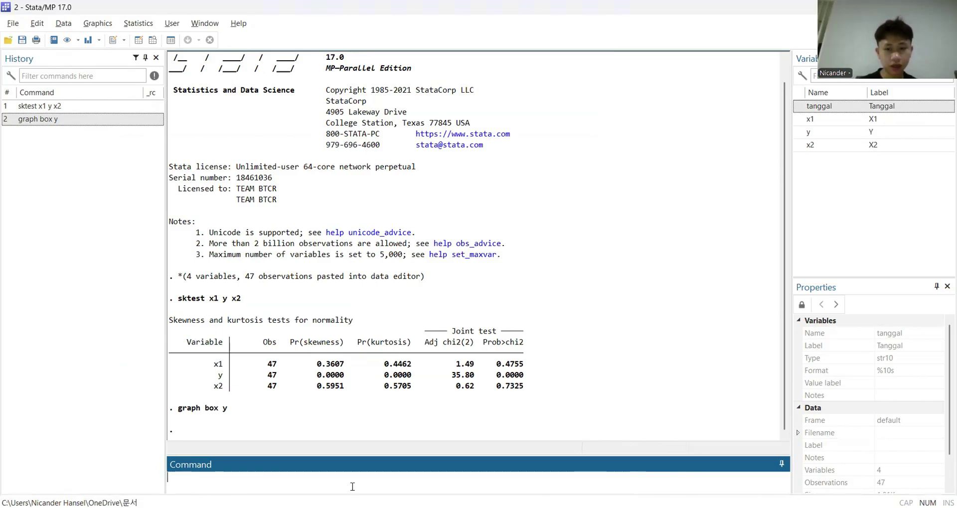
Draw a box plot of y with its outliers labelled by value using graph box y , marker(1, mlabel( y ))
{"action": "key", "text": "alt+Tab"}
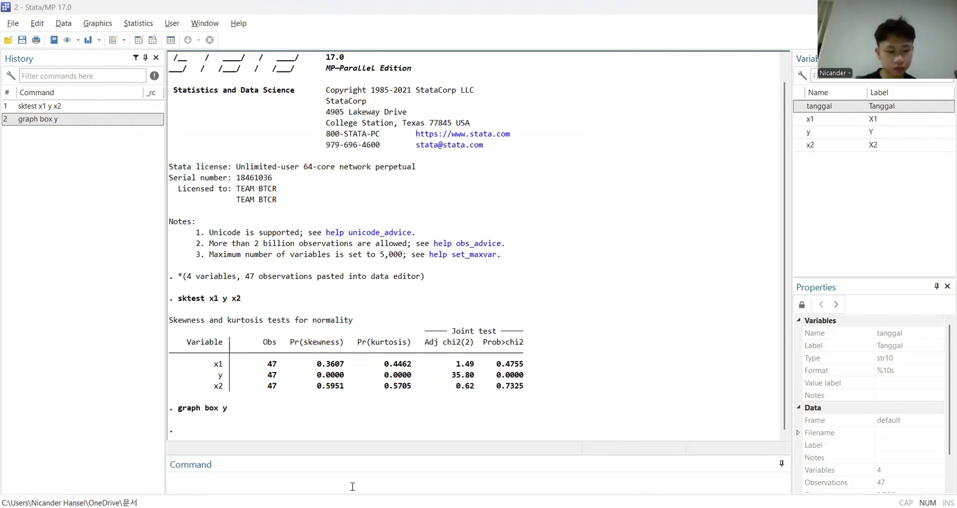
{"action": "left_click", "coordinate": [353, 487]}
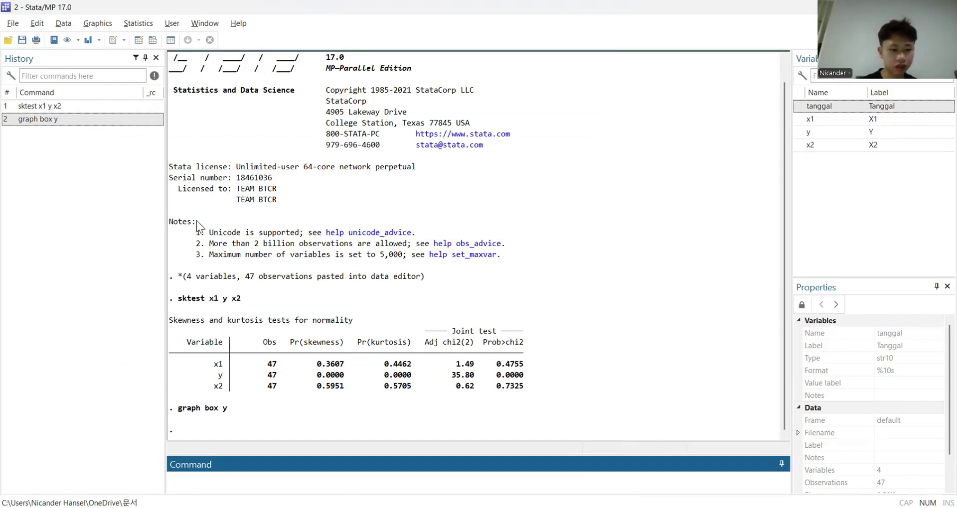
{"action": "type", "text": "grap"}
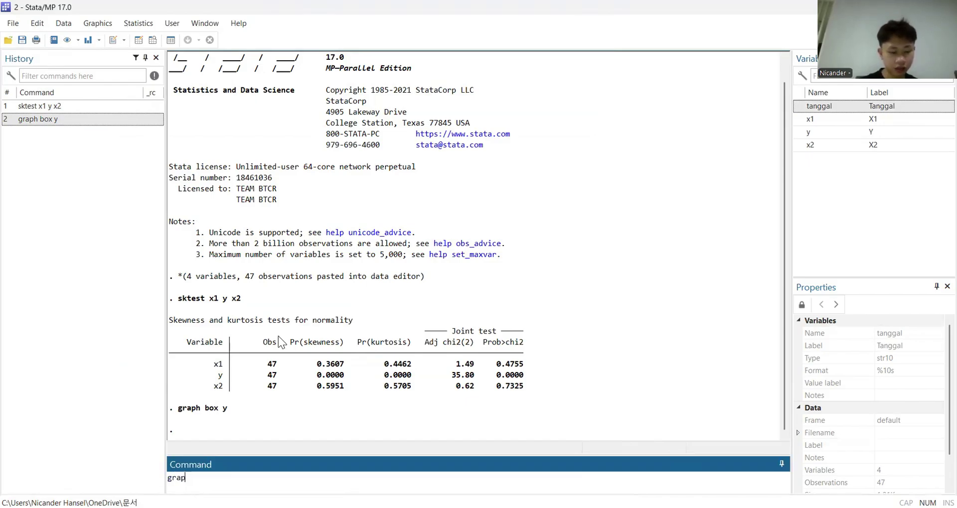
{"action": "type", "text": "h box"}
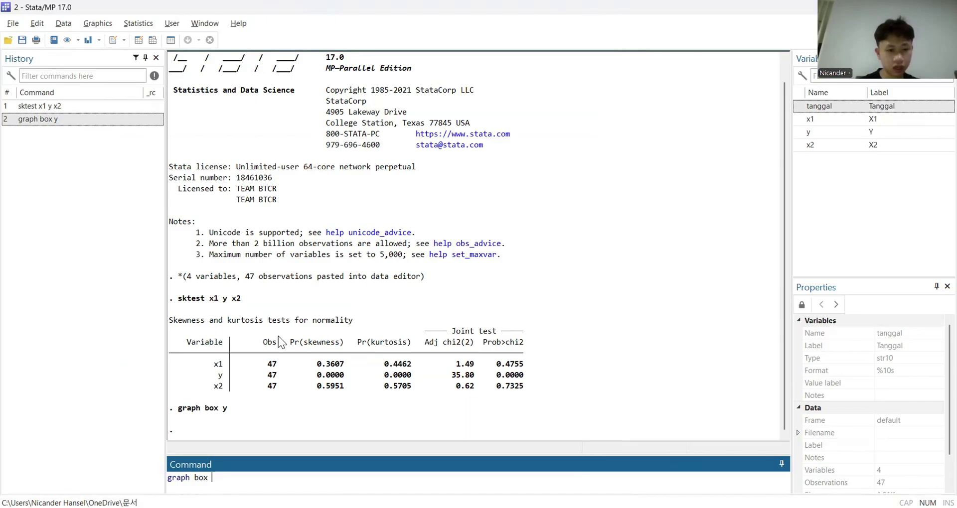
{"action": "left_click", "coordinate": [824, 133]}
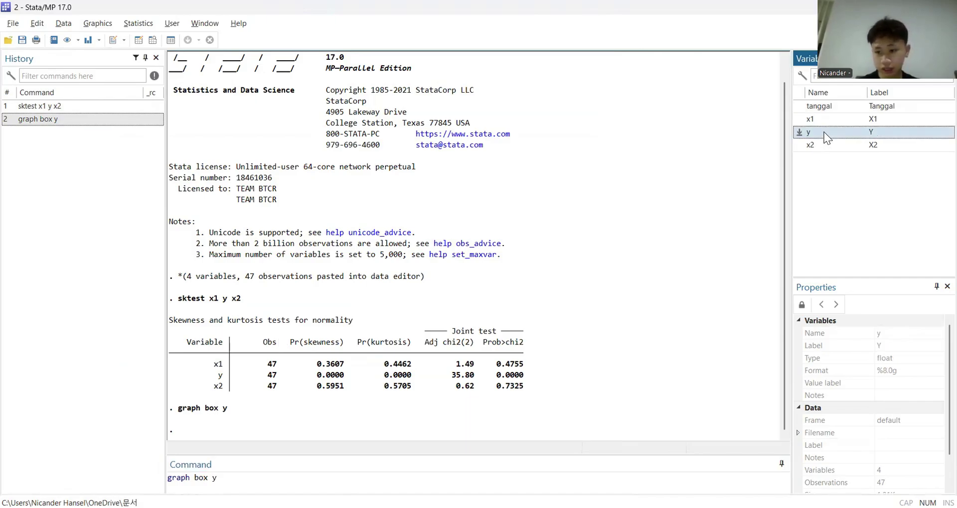
{"action": "left_click", "coordinate": [314, 477]}
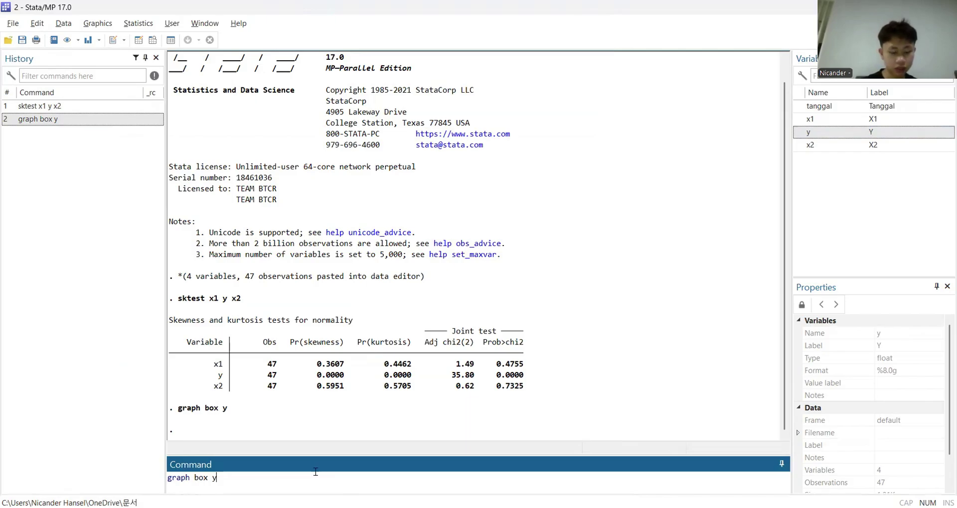
{"action": "type", "text": ","}
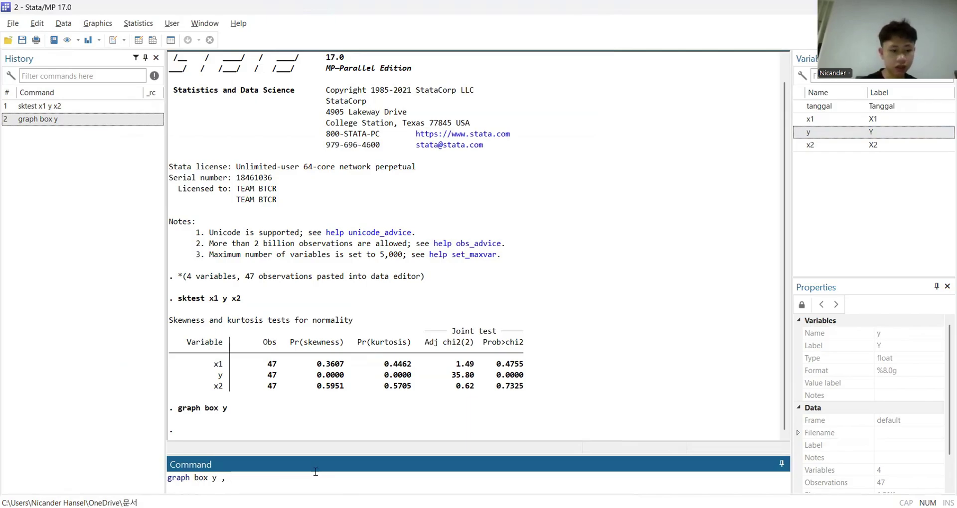
{"action": "type", "text": " marker"}
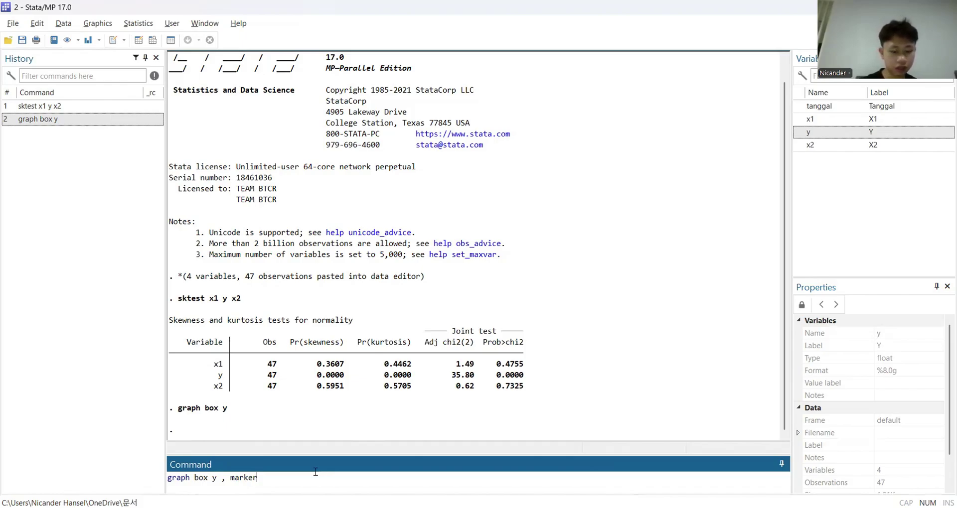
{"action": "type", "text": "(1"}
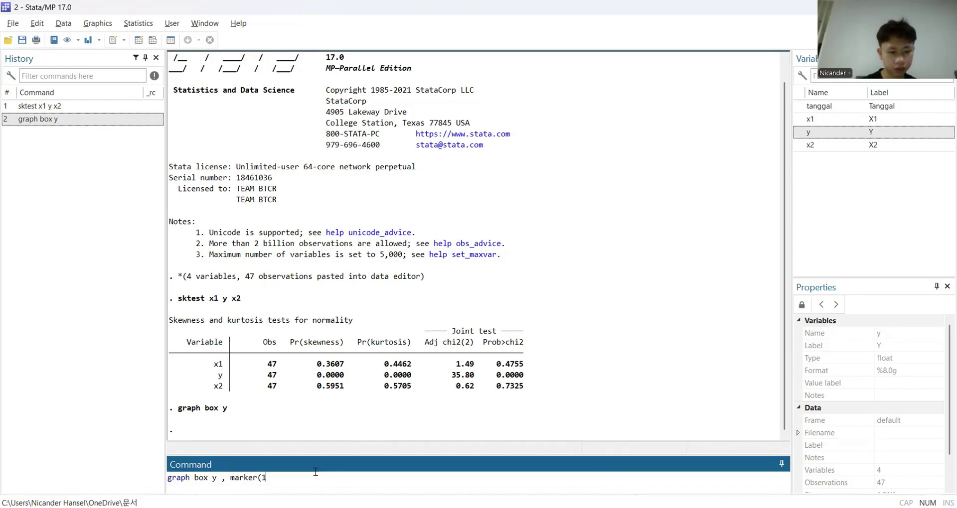
{"action": "type", "text": ", mlabel"}
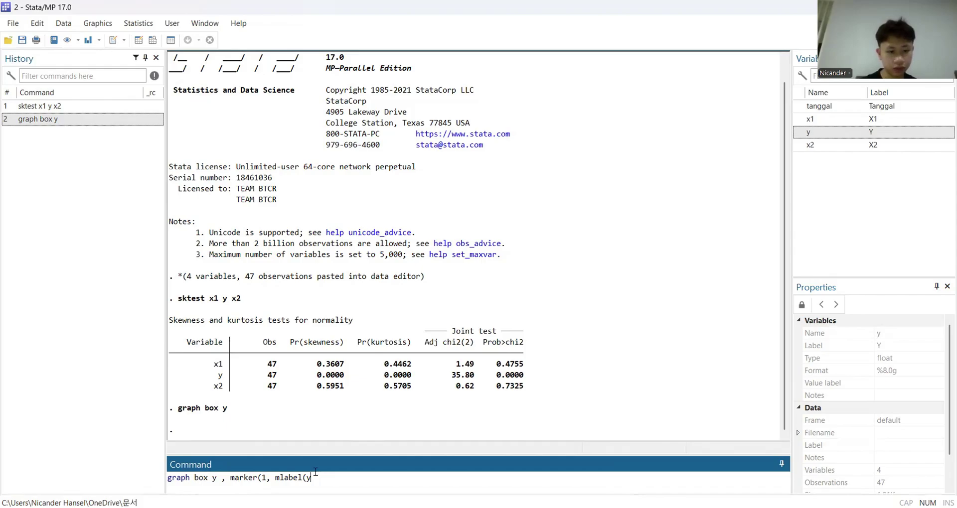
{"action": "type", "text": "( y )"}
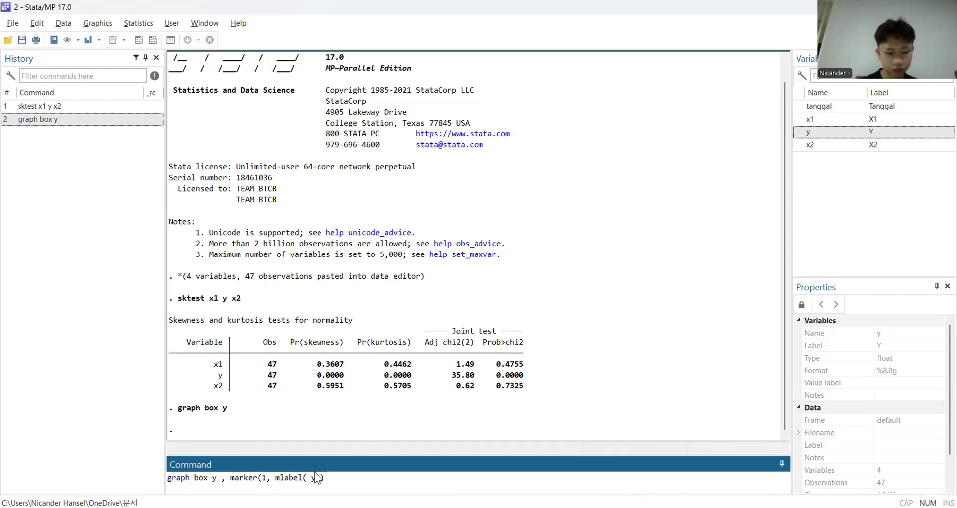
{"action": "type", "text": ")"}
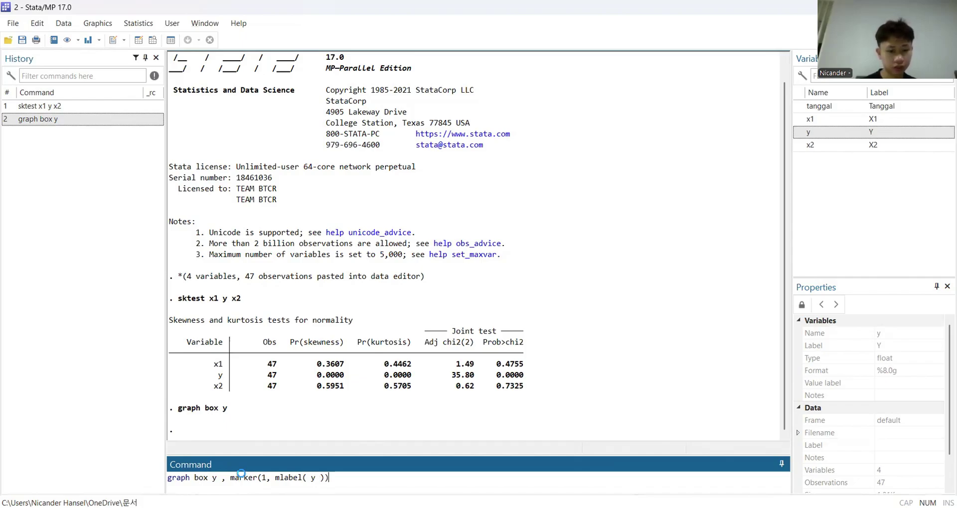
{"action": "key", "text": "Return"}
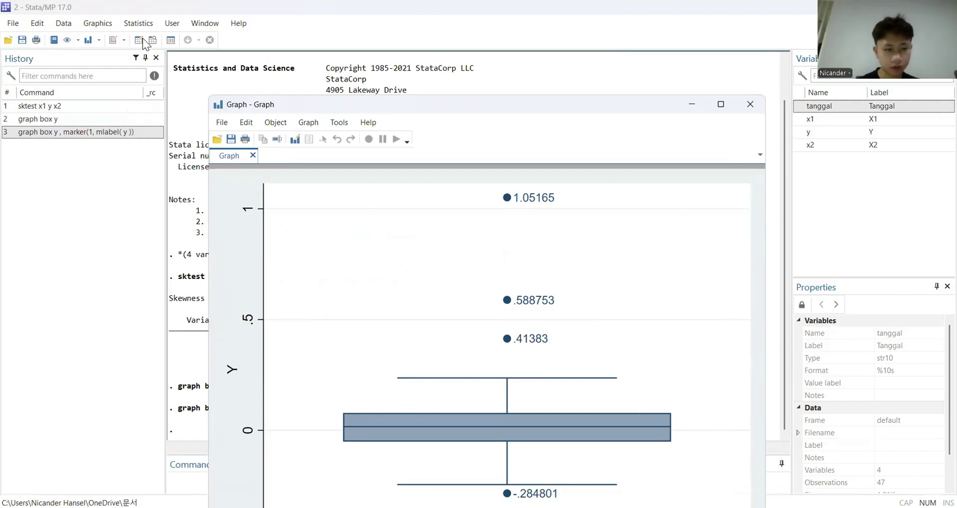
Open the dataset for editing and drop observation 34, dated 01/11/2020, the outlier with y value 1.05165
{"action": "left_click", "coordinate": [145, 43]}
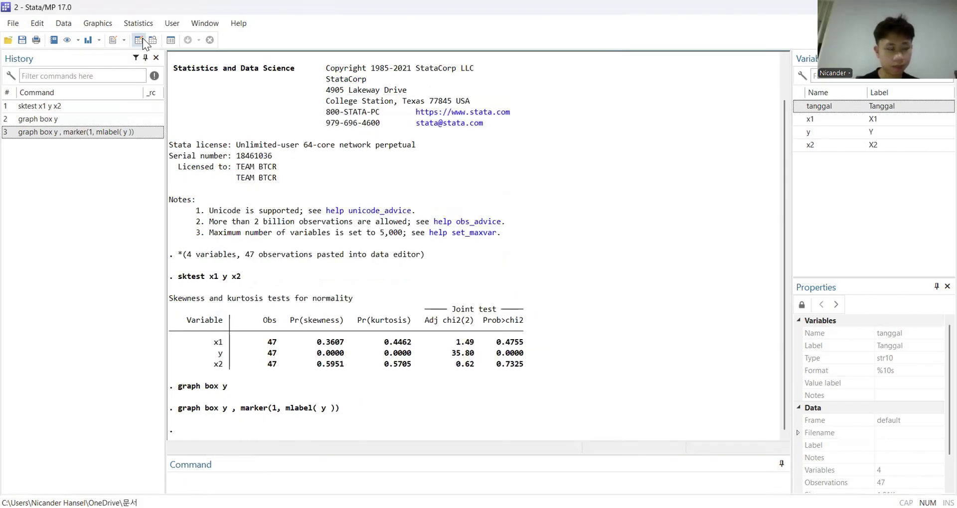
{"action": "left_click", "coordinate": [144, 41]}
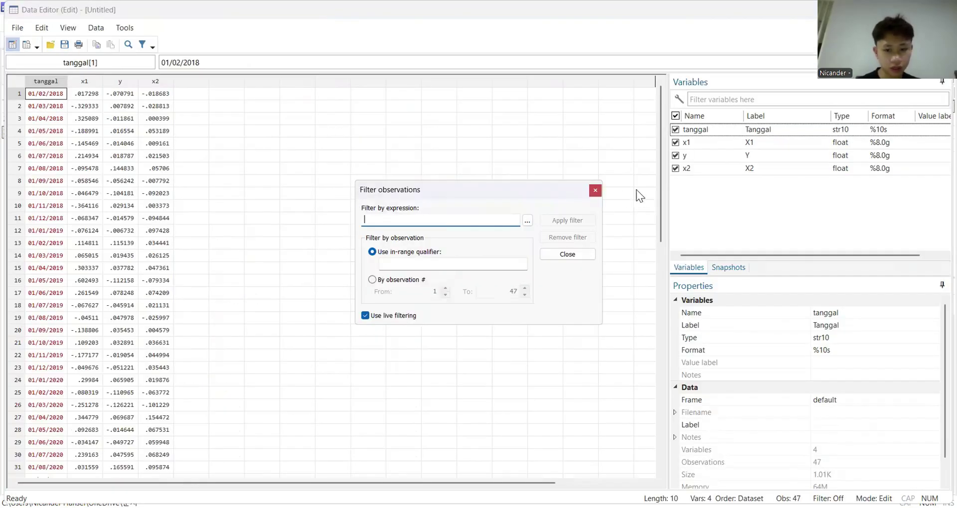
{"action": "left_click", "coordinate": [593, 191]}
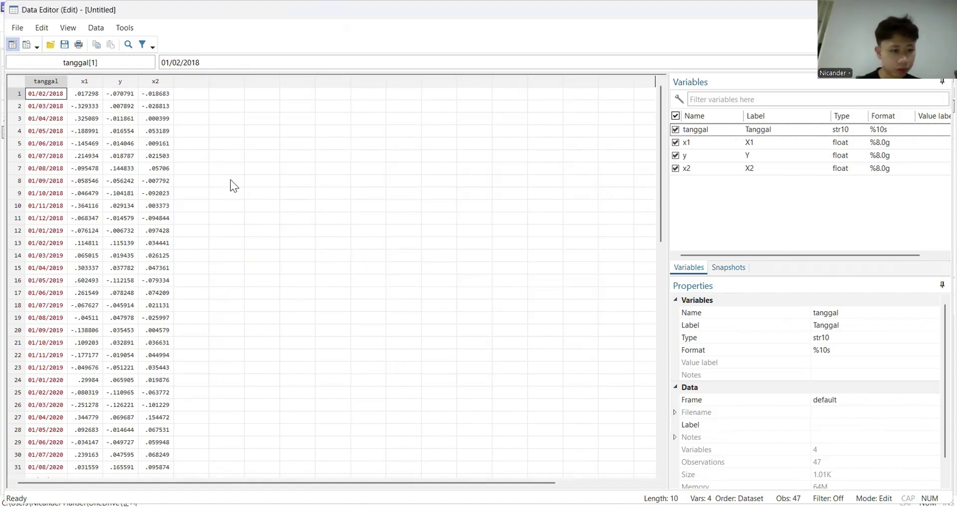
{"action": "scroll", "coordinate": [131, 238], "scroll_direction": "down", "scroll_amount": 10}
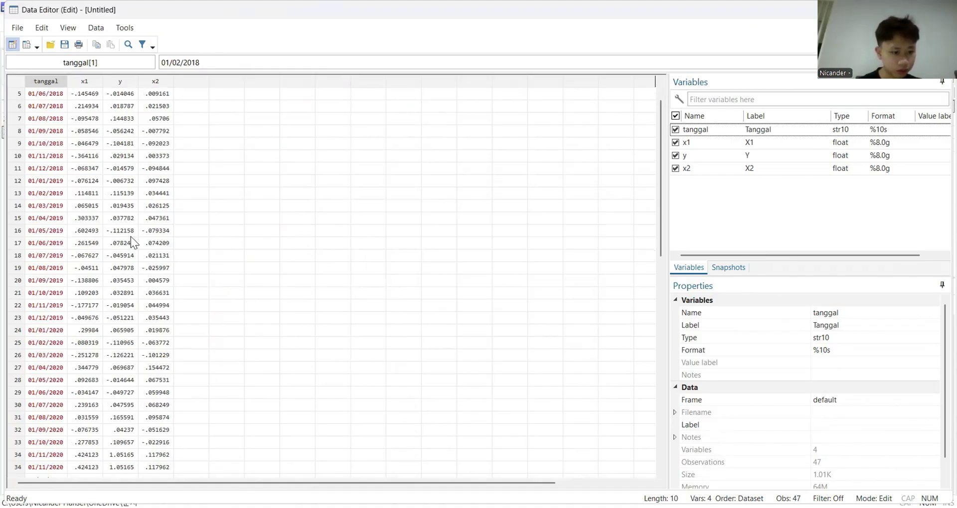
{"action": "scroll", "coordinate": [138, 258], "scroll_direction": "up", "scroll_amount": 3}
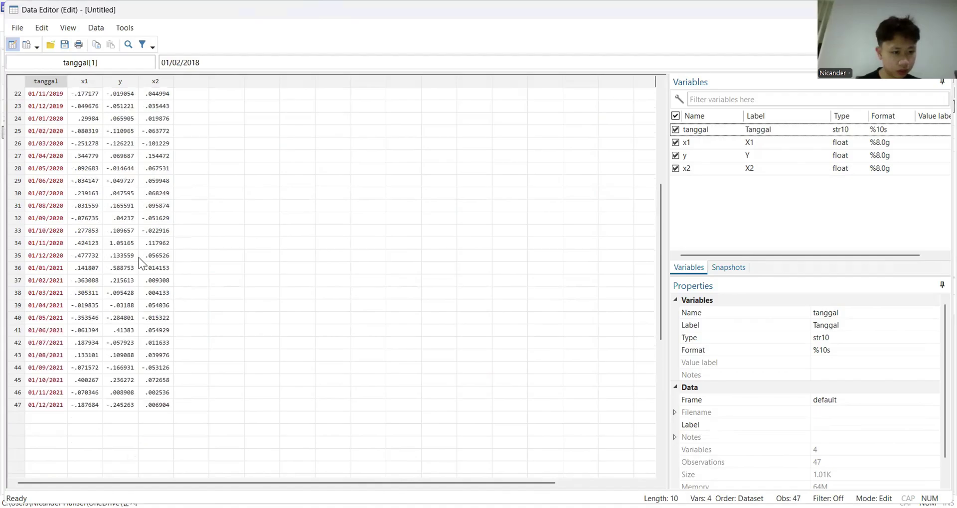
{"action": "left_click", "coordinate": [19, 244]}
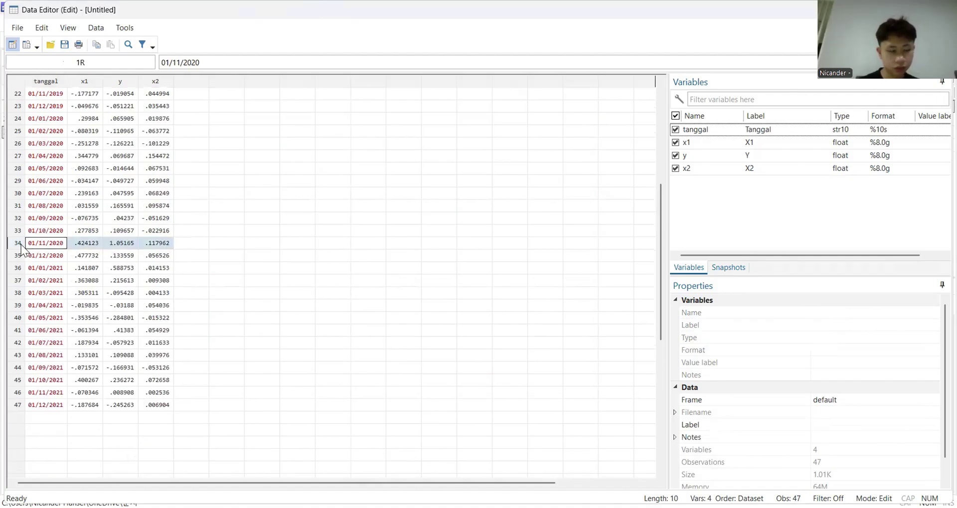
{"action": "left_click", "coordinate": [20, 245]}
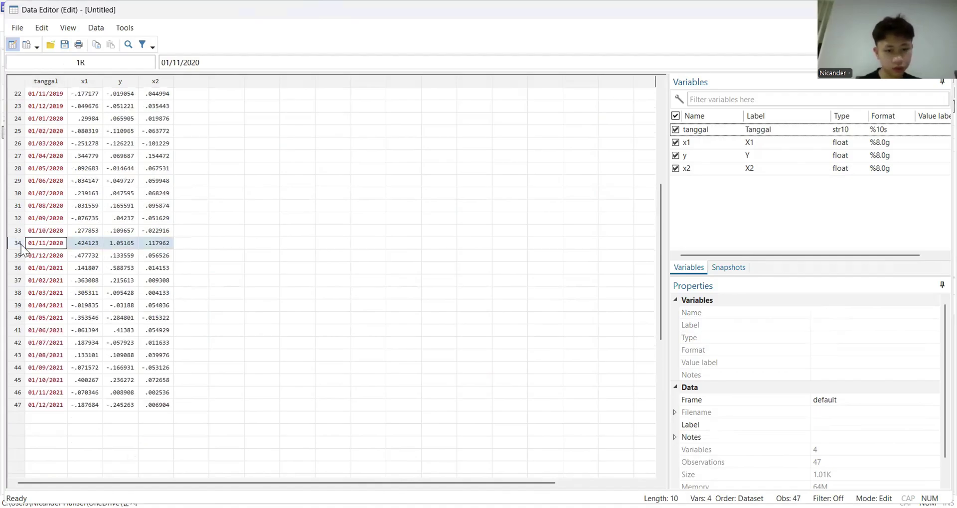
{"action": "key", "text": "Delete"}
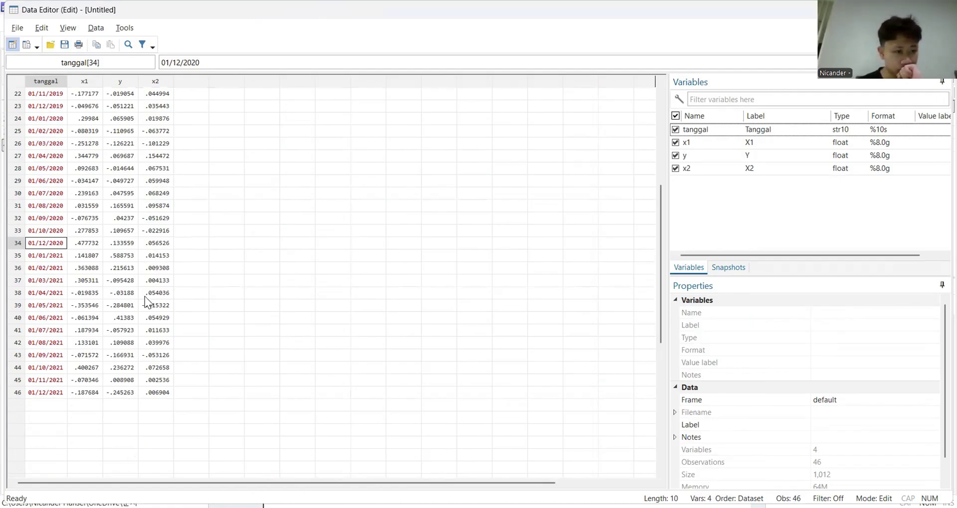
Drop the two outlier observations dated 01/01/2021 and 01/06/2021, with y values .588753 and .41383
{"action": "scroll", "coordinate": [147, 303], "scroll_direction": "up", "scroll_amount": 2}
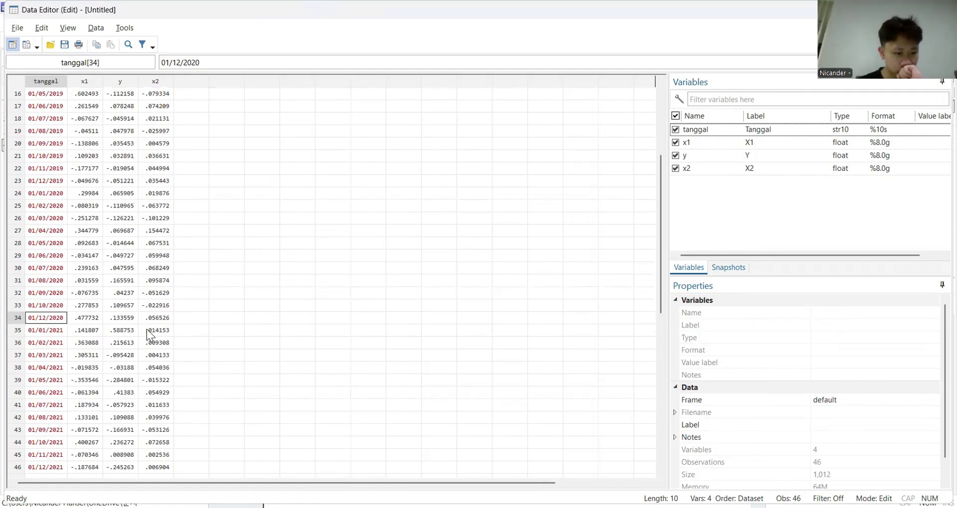
{"action": "left_click", "coordinate": [18, 330]}
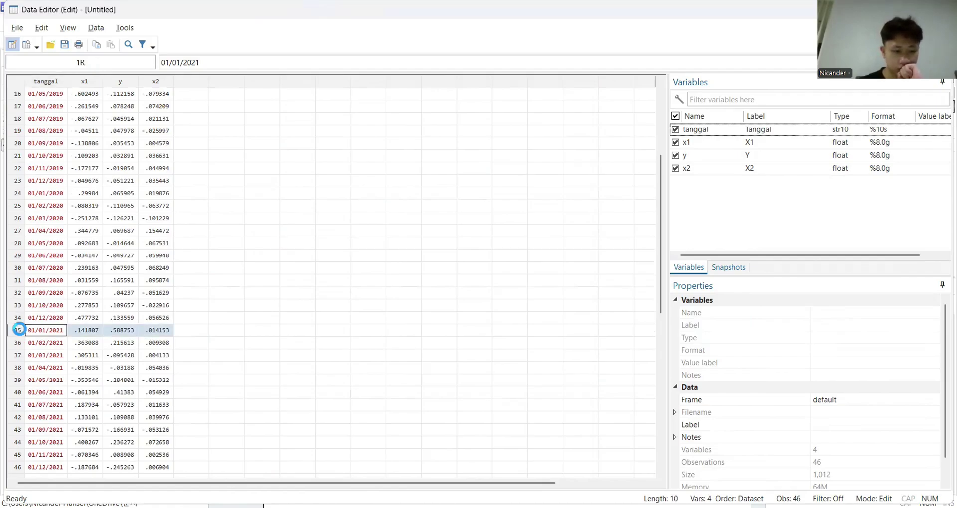
{"action": "key", "text": "Delete"}
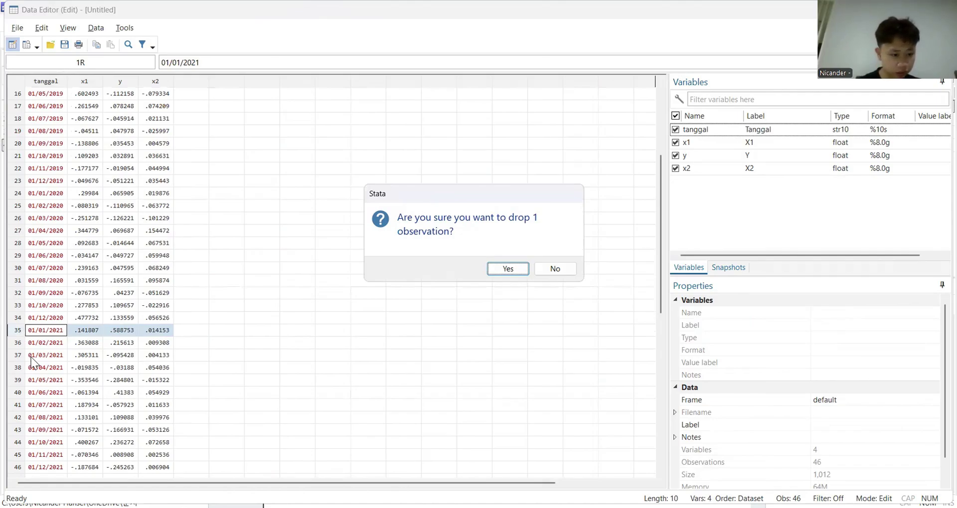
{"action": "key", "text": "Return"}
{"action": "left_click", "coordinate": [17, 381]}
{"action": "left_click", "coordinate": [17, 381]}
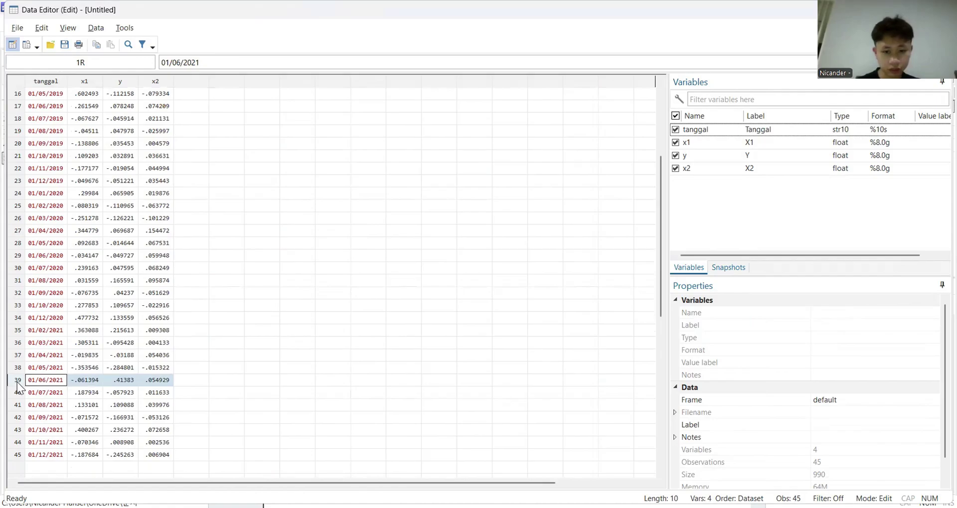
{"action": "key", "text": "Delete"}
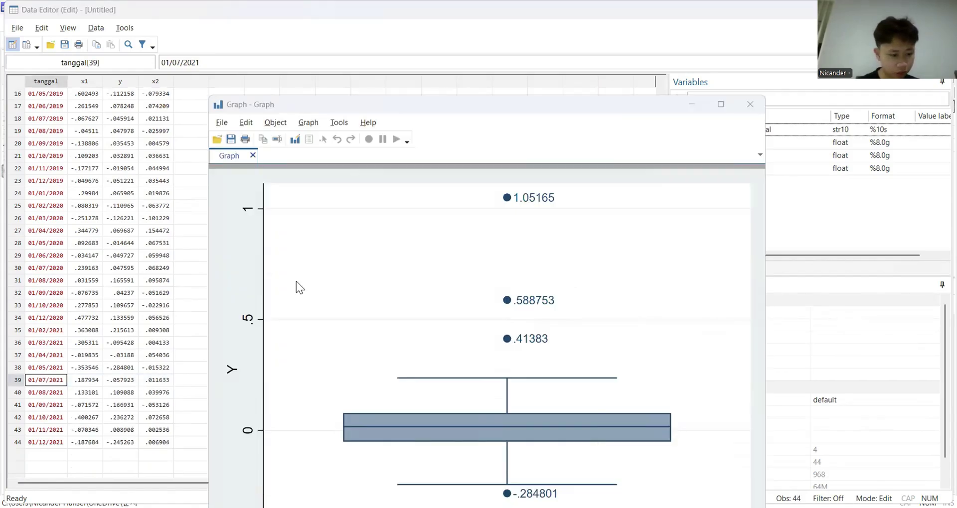
Drop the outlier observation dated 01/05/2021, with y value -.284801, and close the Data Editor and the graph
{"action": "left_click", "coordinate": [18, 368]}
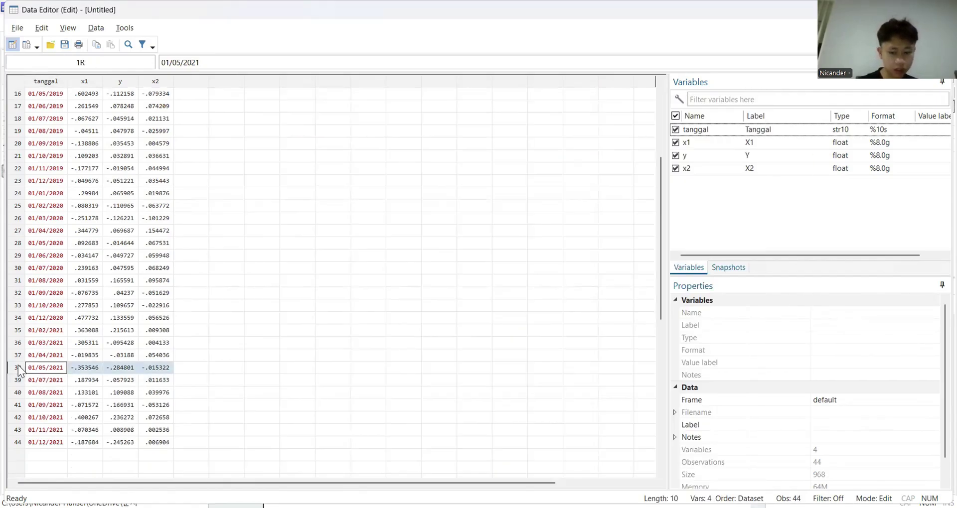
{"action": "left_click", "coordinate": [18, 369]}
{"action": "key", "text": "Delete"}
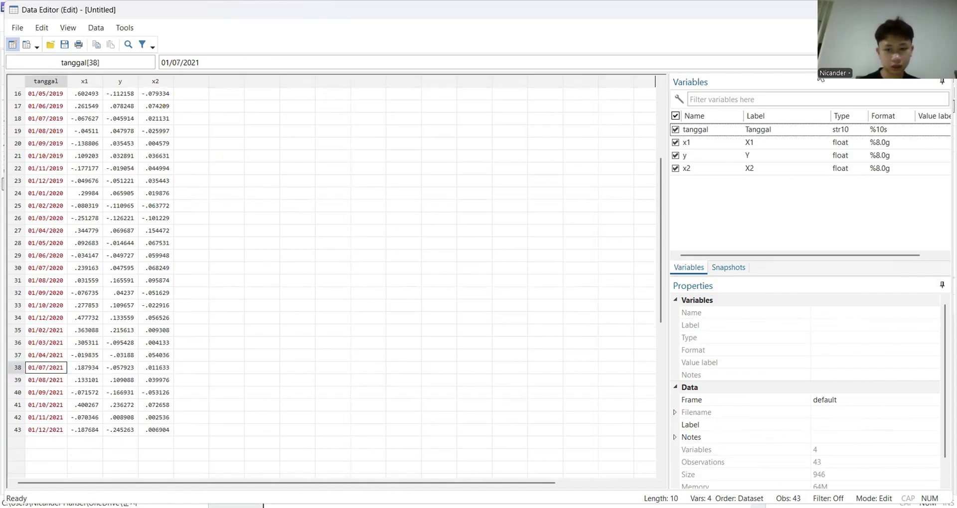
{"action": "left_click", "coordinate": [945, 9]}
{"action": "left_click", "coordinate": [749, 104]}
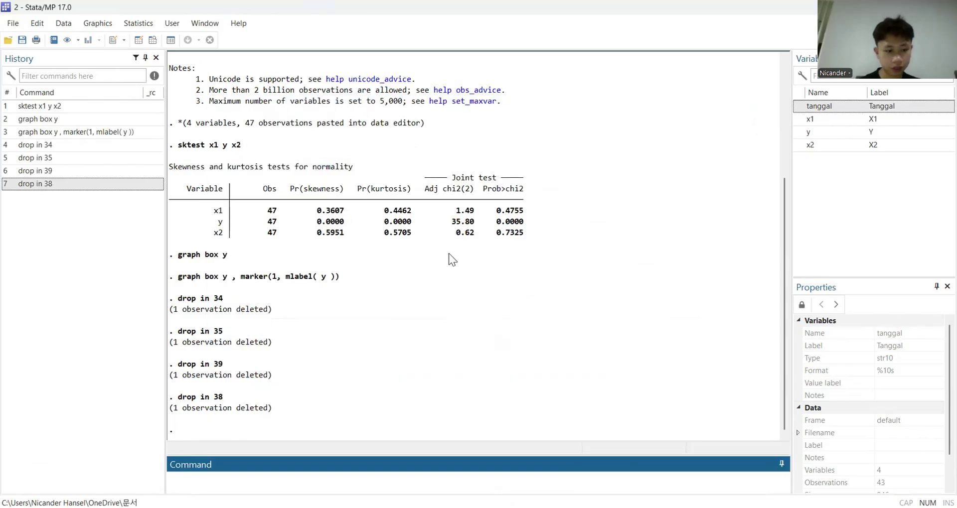
Repeat the skewness and kurtosis normality test on the trimmed data with sktest x1 y x2
{"action": "left_click", "coordinate": [229, 465]}
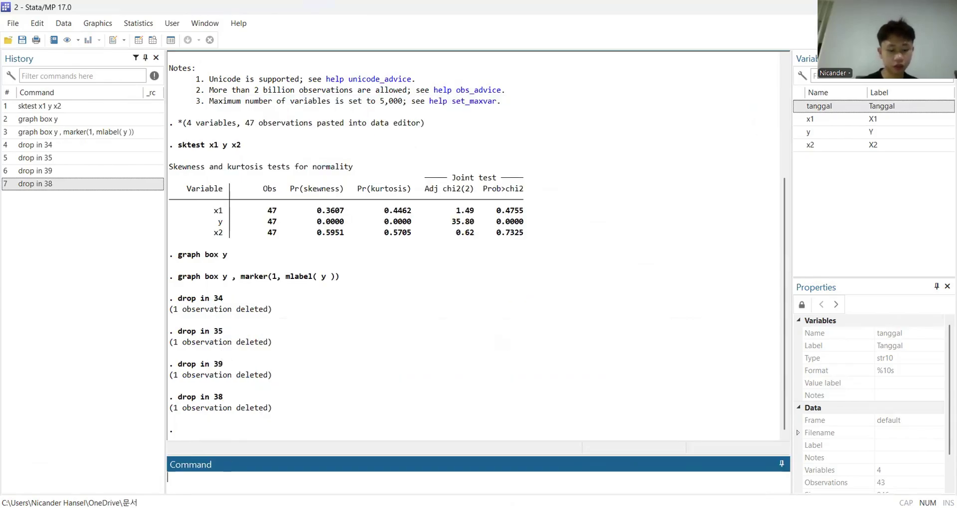
{"action": "type", "text": "sktest"}
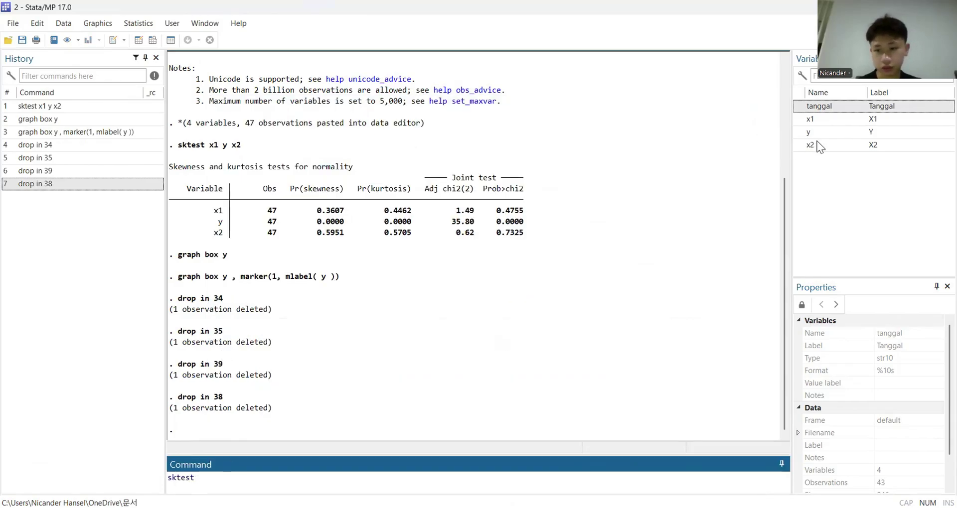
{"action": "double_click", "coordinate": [814, 121]}
{"action": "double_click", "coordinate": [814, 133]}
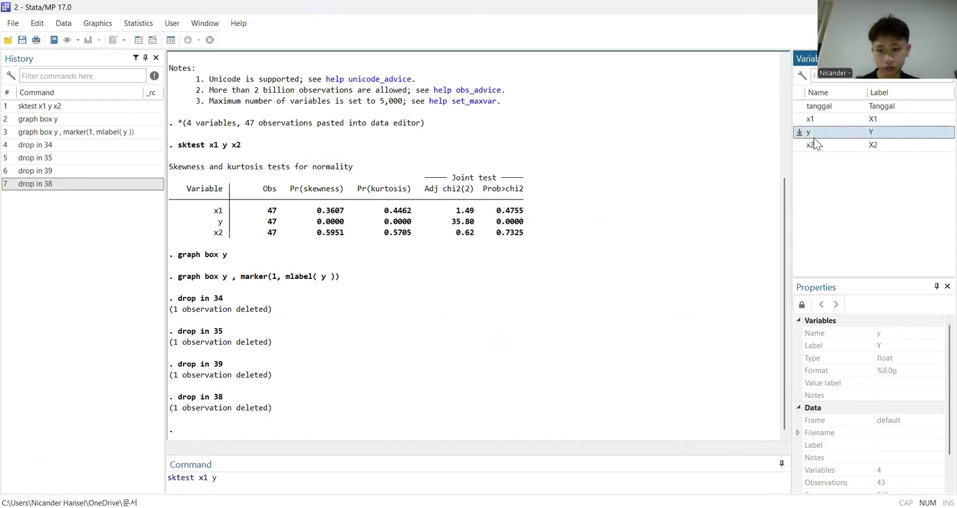
{"action": "double_click", "coordinate": [814, 145]}
{"action": "key", "text": "Return"}
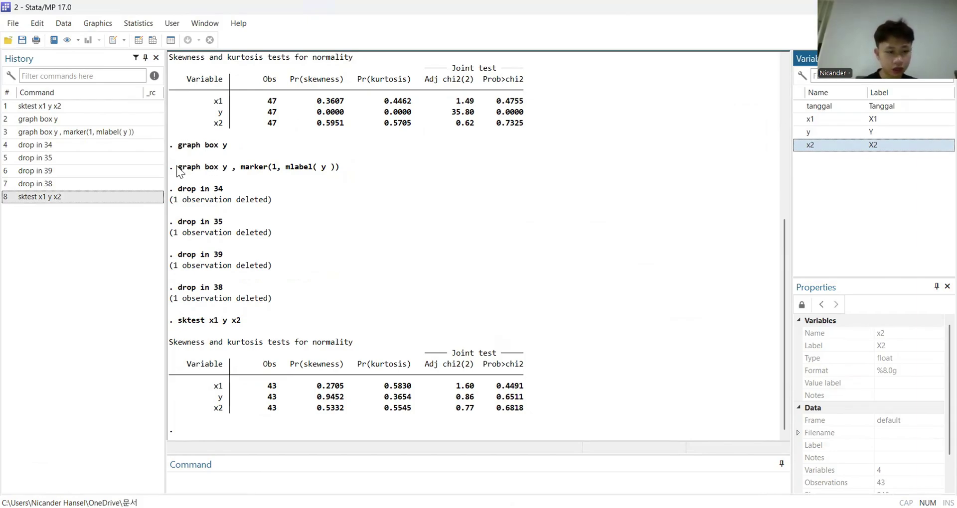
Regress y on x1 and x2 with the command reg y x1 x2
{"action": "left_click_drag", "start_coordinate": [174, 167], "coordinate": [339, 167]}
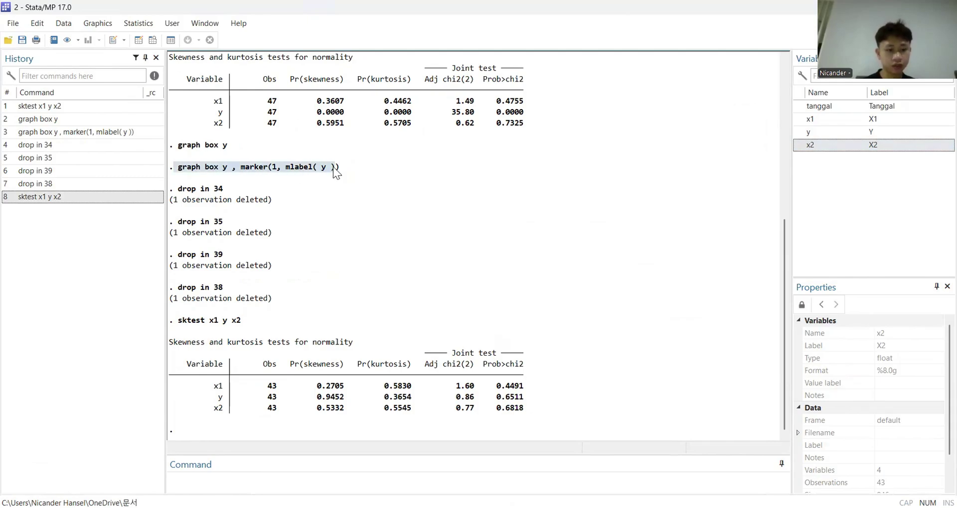
{"action": "left_click", "coordinate": [210, 477]}
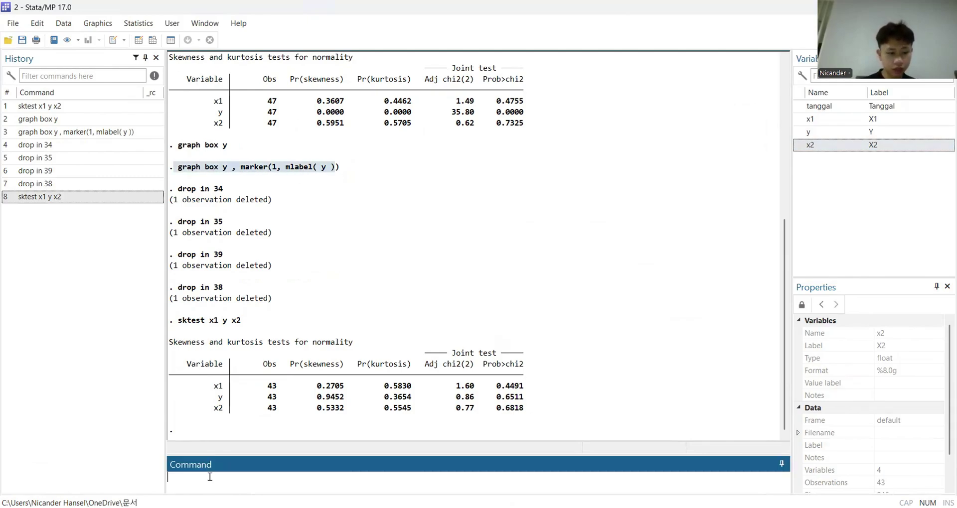
{"action": "type", "text": "reg"}
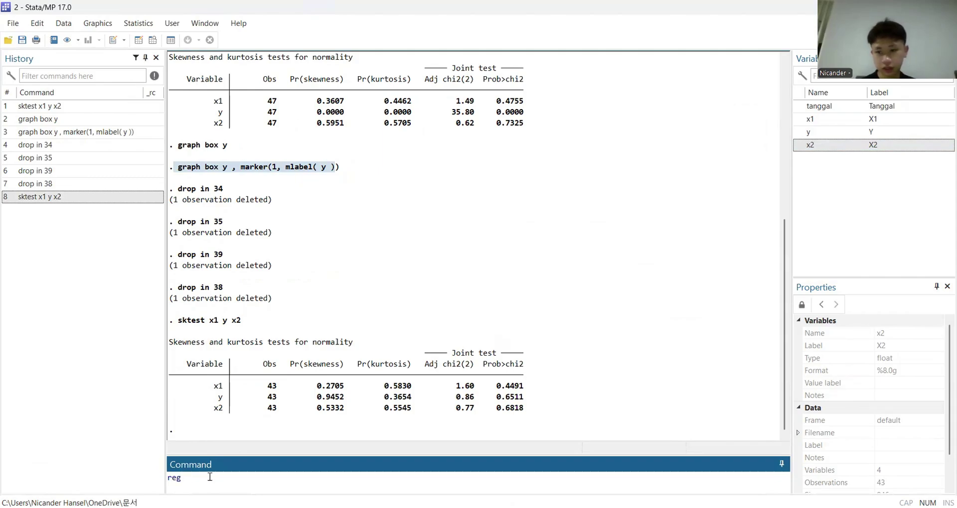
{"action": "left_click", "coordinate": [822, 132]}
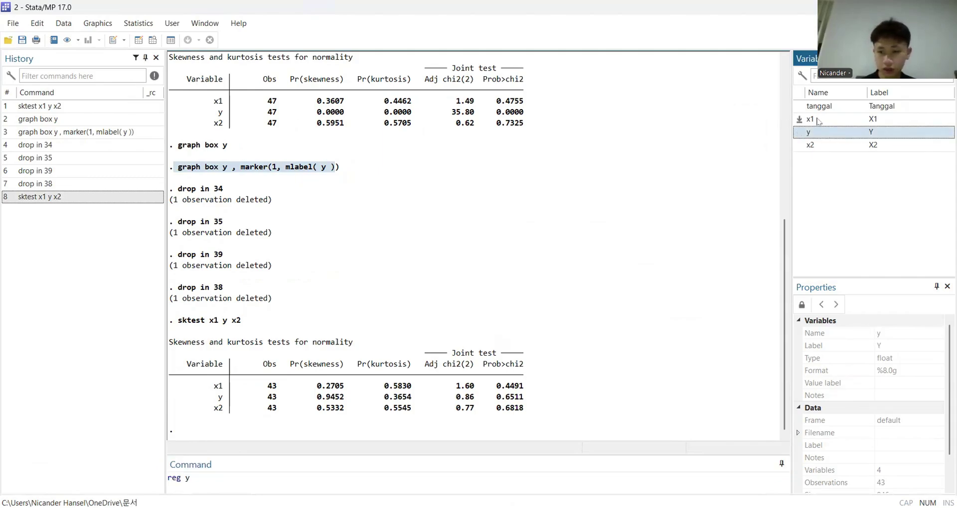
{"action": "left_click", "coordinate": [819, 120]}
{"action": "left_click", "coordinate": [818, 145]}
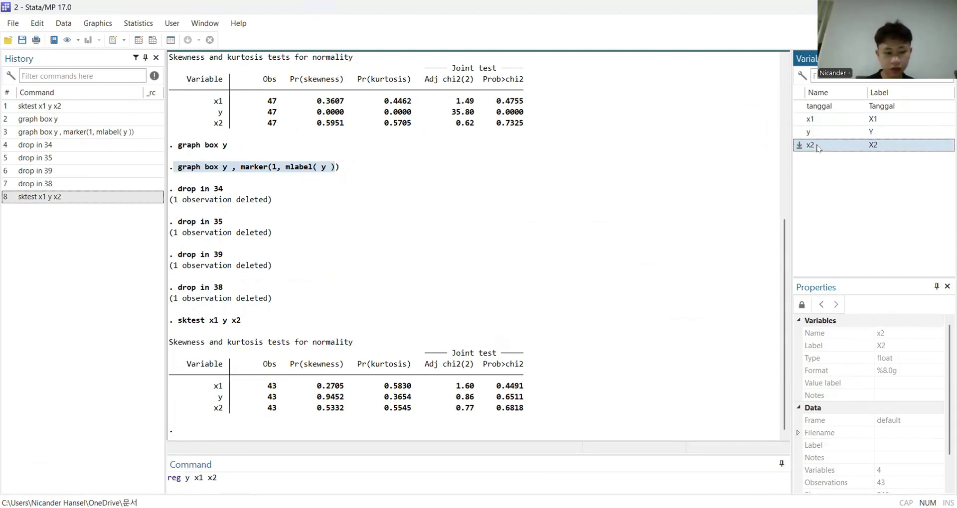
{"action": "key", "text": "Return"}
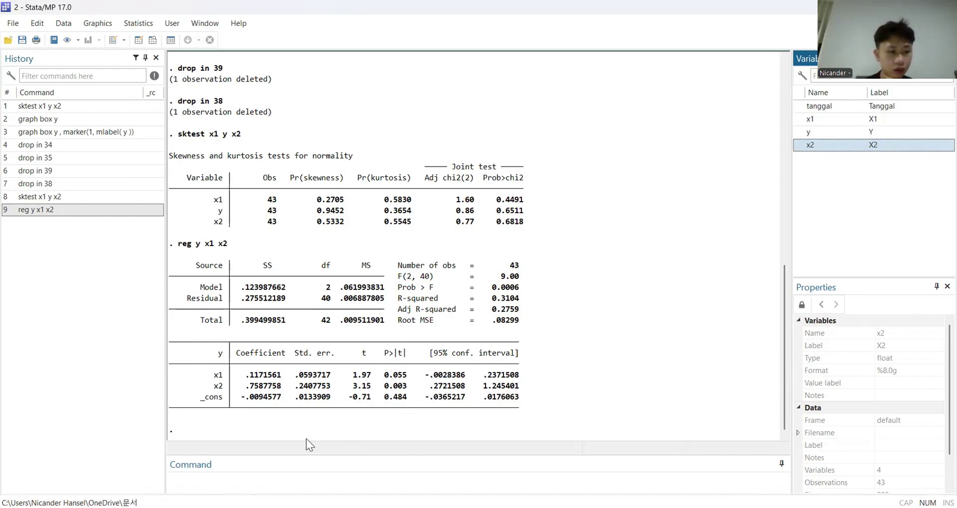
Save the regression residuals as a new variable res with predict res, r
{"action": "left_click", "coordinate": [241, 476]}
{"action": "type", "text": "p"}
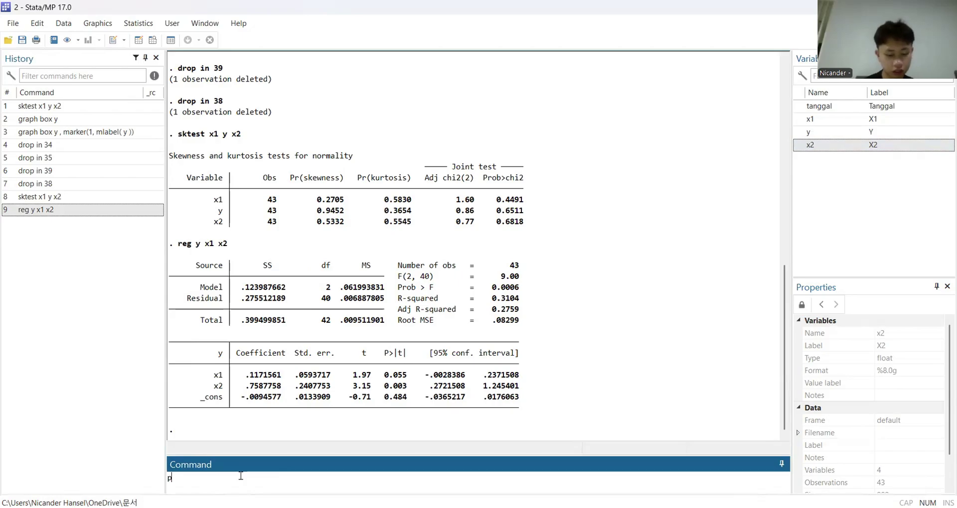
{"action": "type", "text": "redict"}
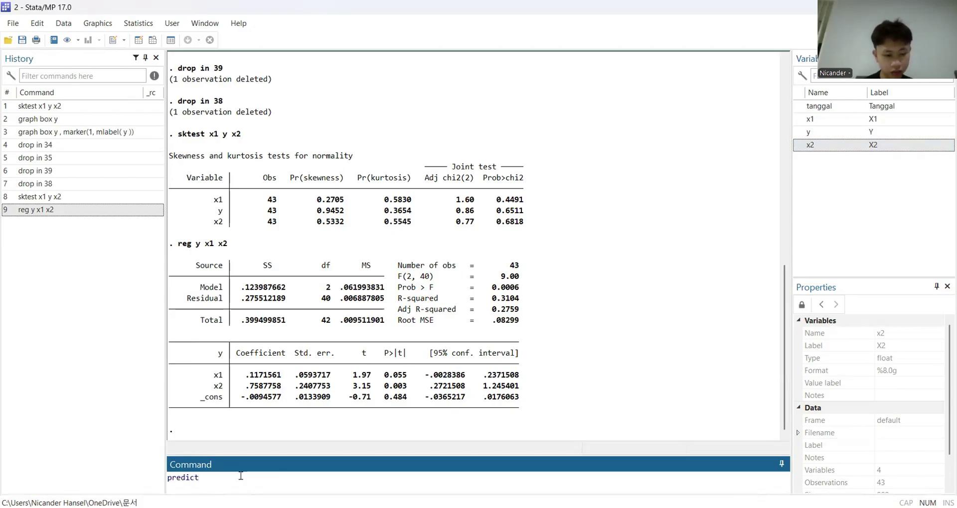
{"action": "type", "text": " res, r"}
{"action": "key", "text": "Return"}
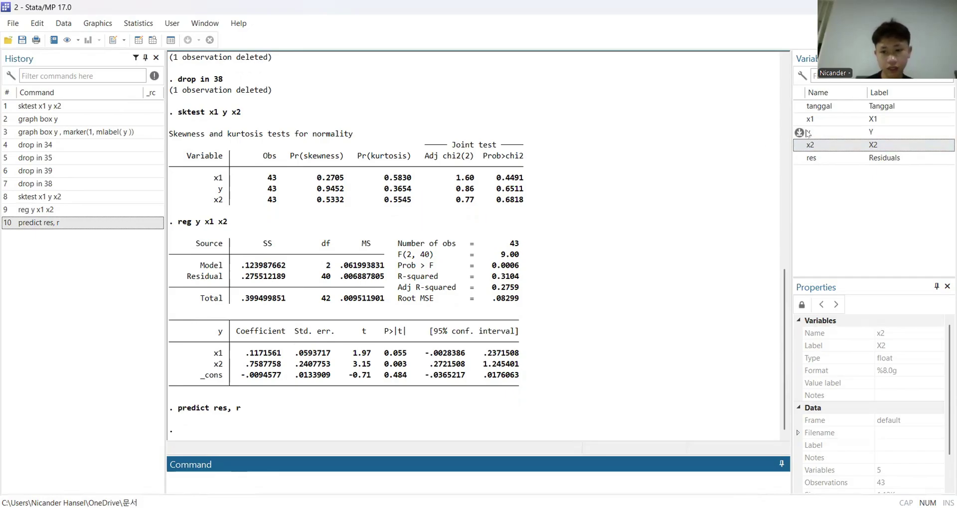
Draw a box plot of the residuals with graph box res, check it for outliers, and close the graph
{"action": "type", "text": "g"}
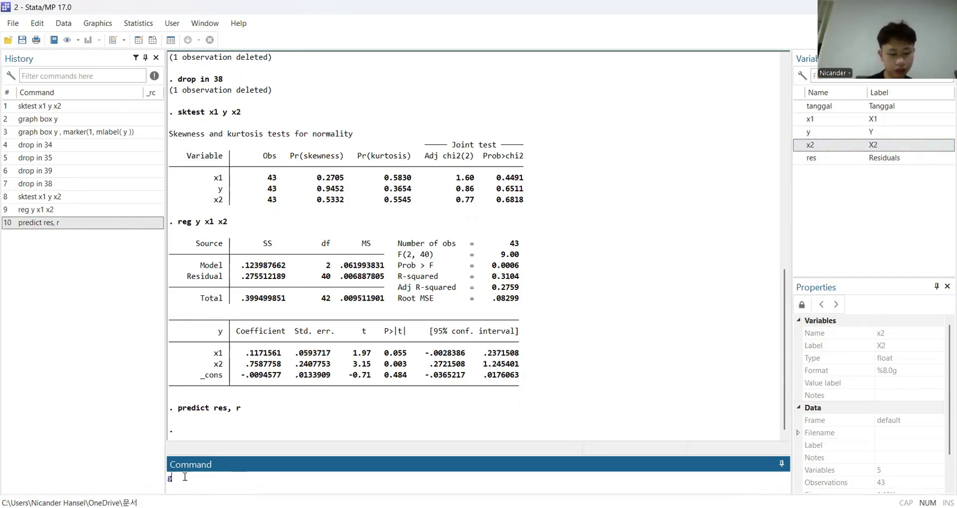
{"action": "type", "text": "raph box"}
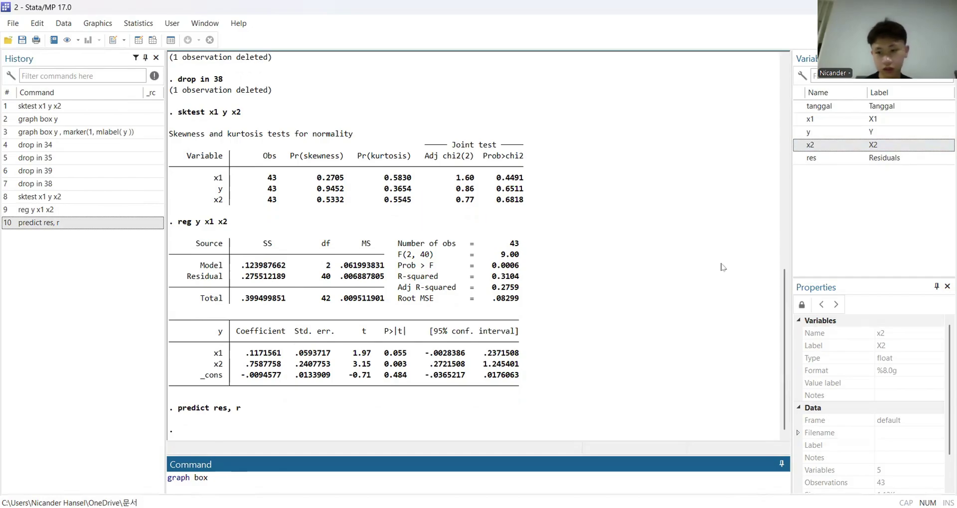
{"action": "left_click", "coordinate": [830, 158]}
{"action": "double_click", "coordinate": [830, 158]}
{"action": "key", "text": "Return"}
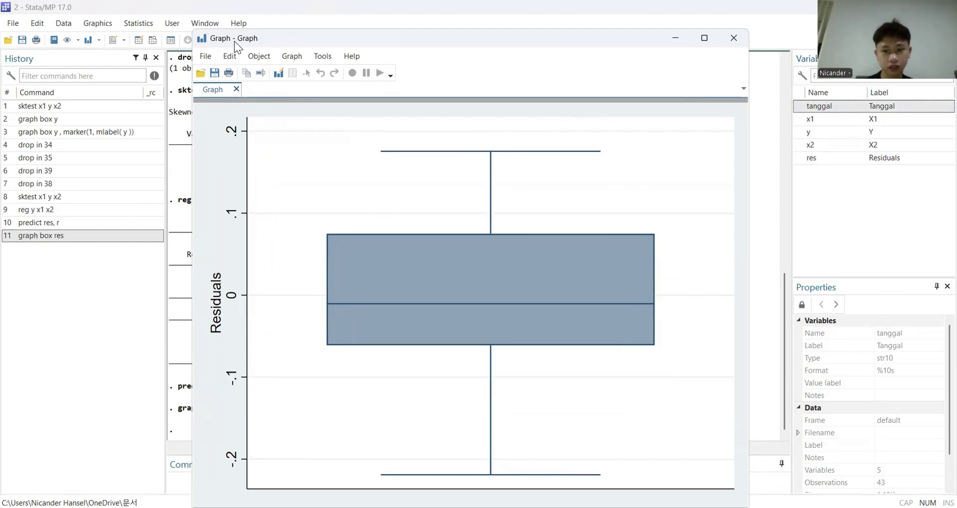
{"action": "left_click", "coordinate": [734, 38]}
Test the residuals for normality with the skewness and kurtosis test, sktest res
{"action": "left_click", "coordinate": [242, 472]}
{"action": "type", "text": "skte"}
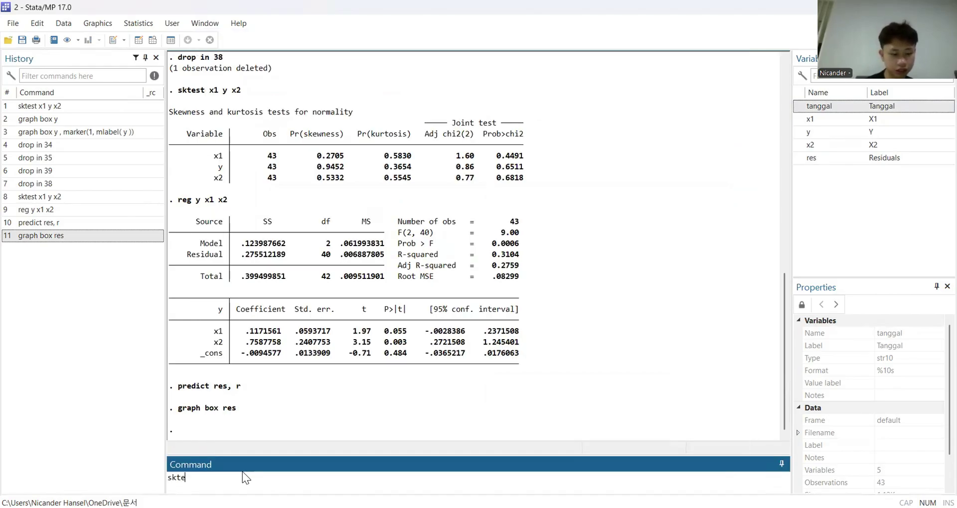
{"action": "type", "text": "st"}
{"action": "double_click", "coordinate": [833, 159]}
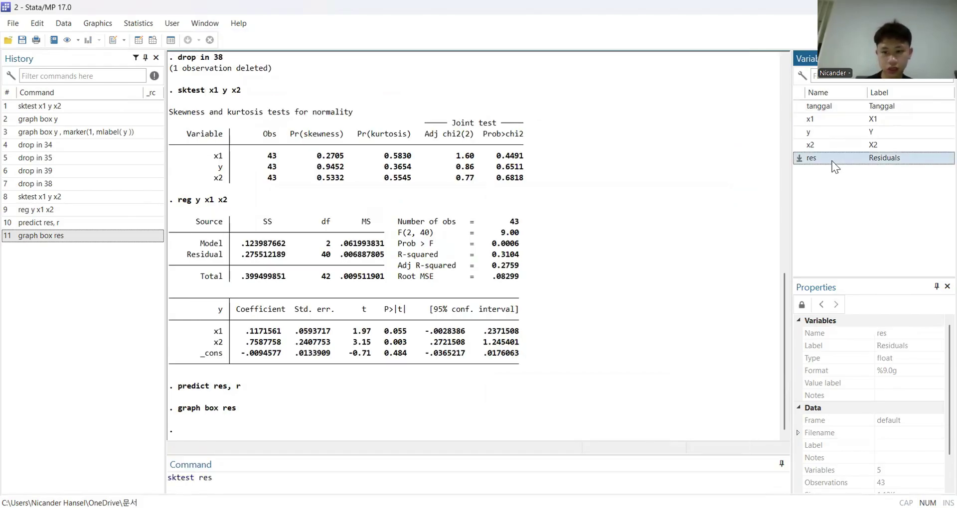
{"action": "key", "text": "Return"}
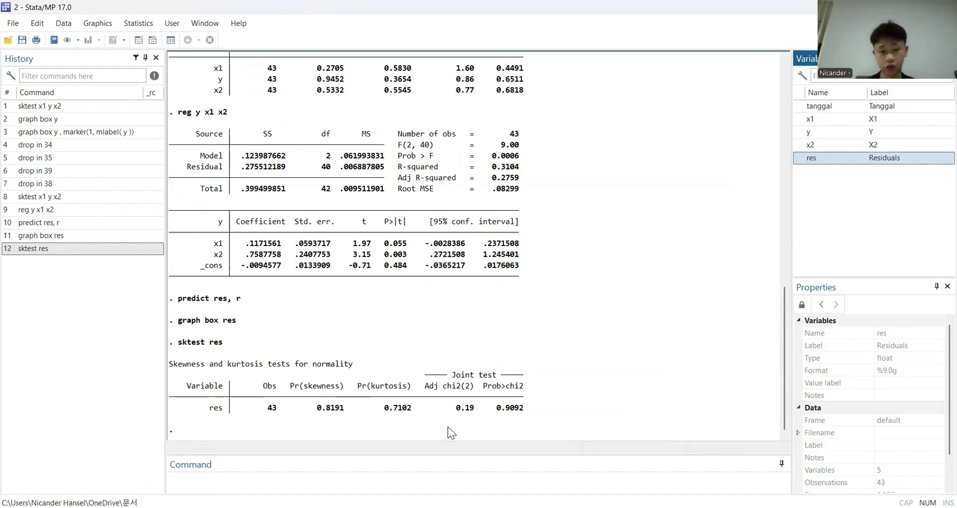
Check the regression for multicollinearity by running vif, and examine the VIF and 1/VIF values of x1 and x2
{"action": "left_click", "coordinate": [309, 479]}
{"action": "type", "text": "v"}
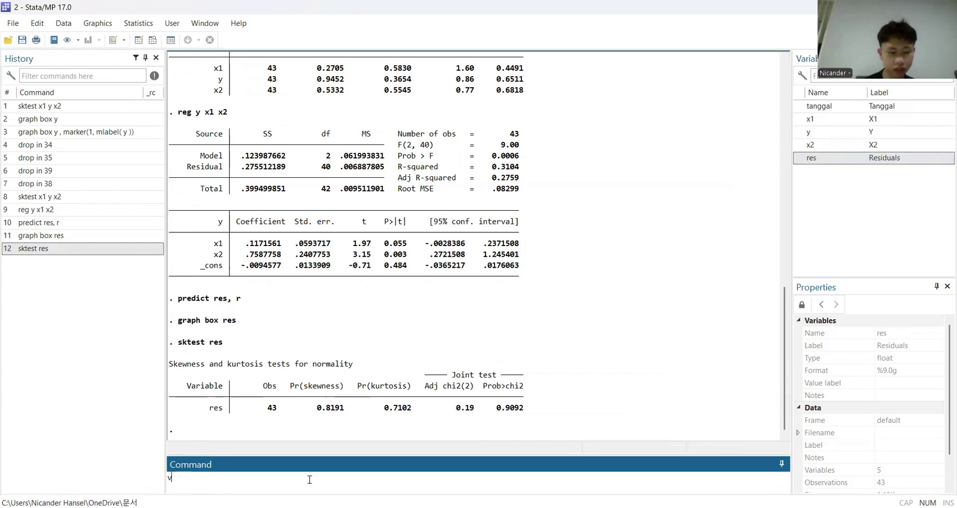
{"action": "type", "text": "if"}
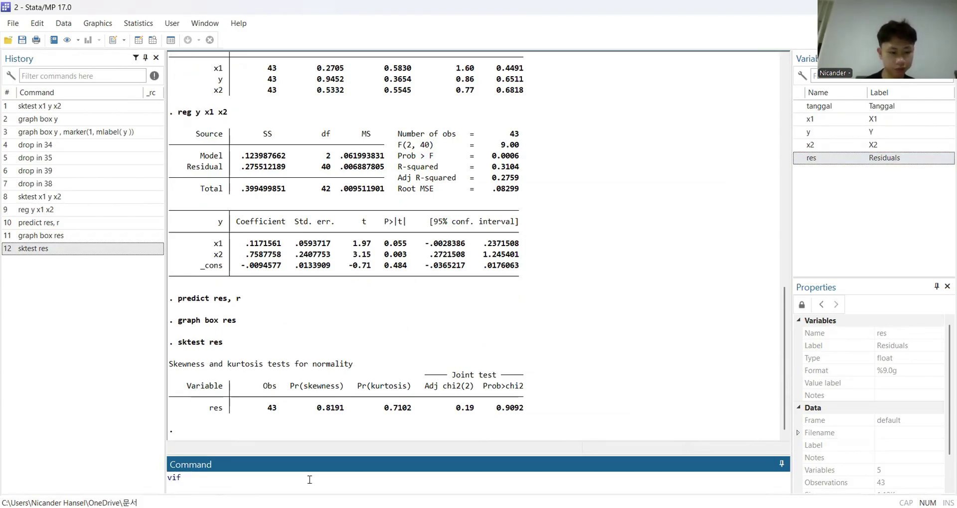
{"action": "key", "text": "Return"}
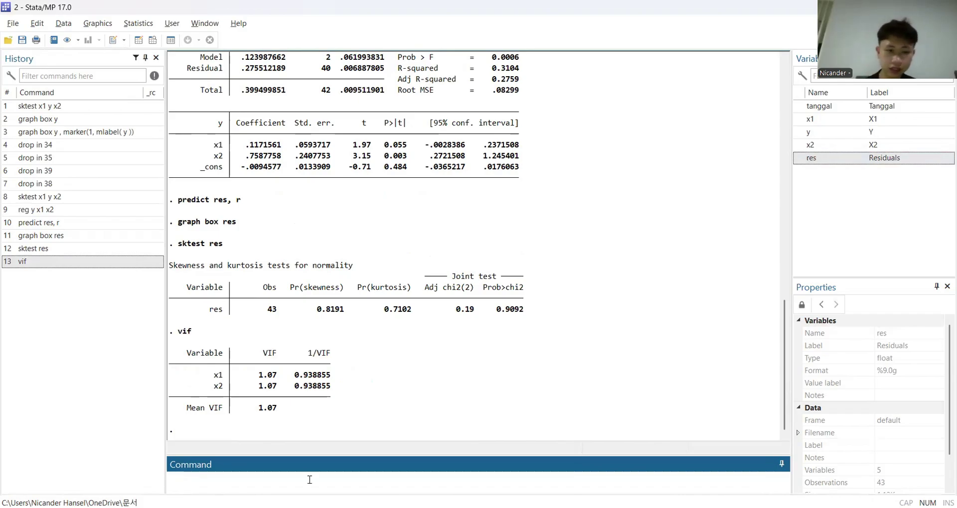
{"action": "key", "text": "alt+Tab"}
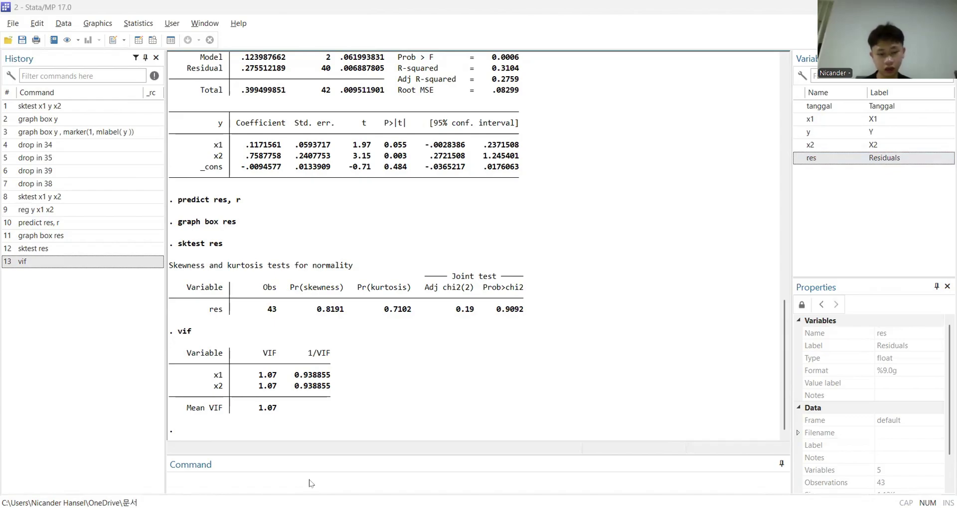
{"action": "left_click", "coordinate": [265, 394]}
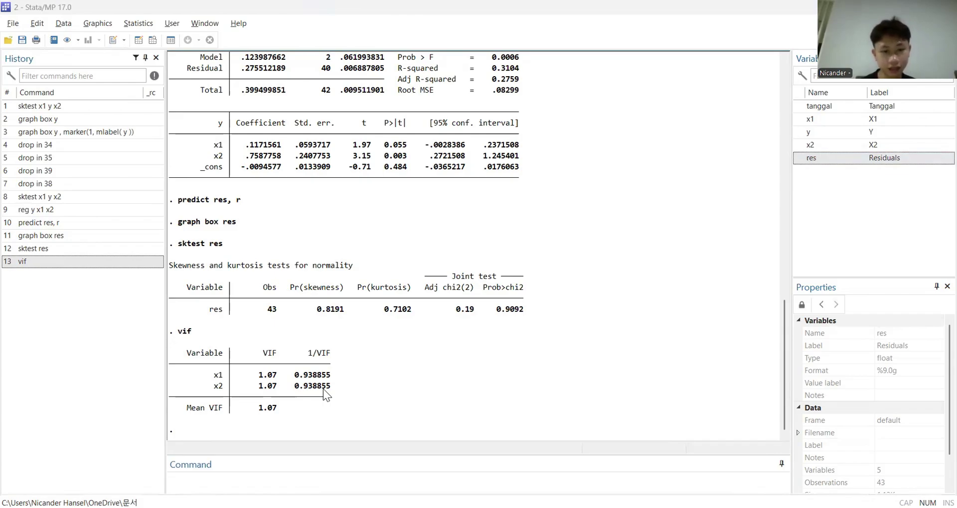
Run the Breusch-Pagan heteroskedasticity test on the regression with estat hettest
{"action": "left_click", "coordinate": [223, 329]}
{"action": "type", "text": "estat hettest"}
{"action": "key", "text": "Return"}
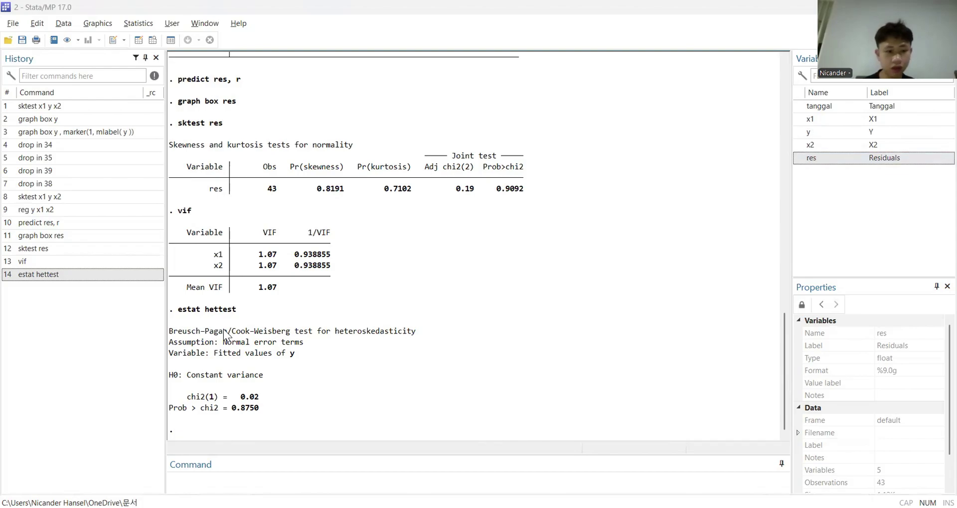
{"action": "left_click", "coordinate": [354, 351]}
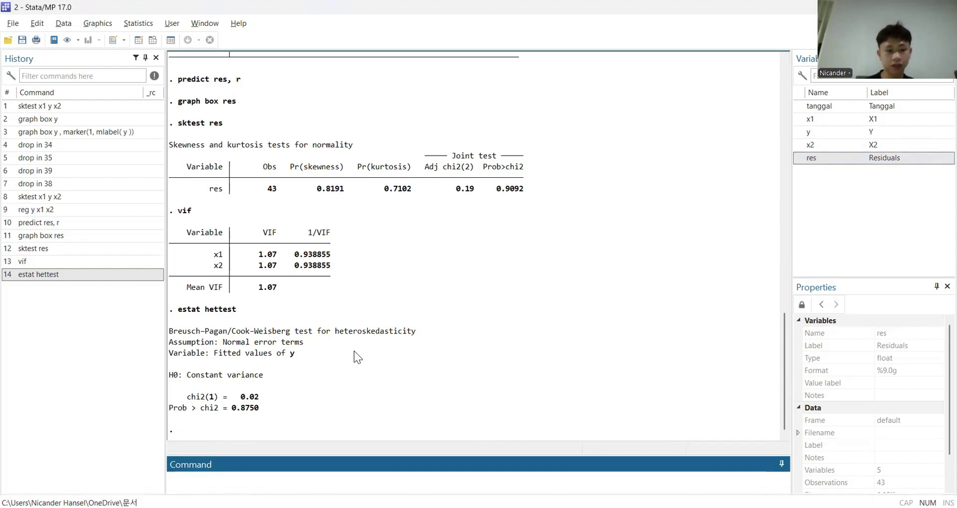
{"action": "left_click", "coordinate": [235, 478]}
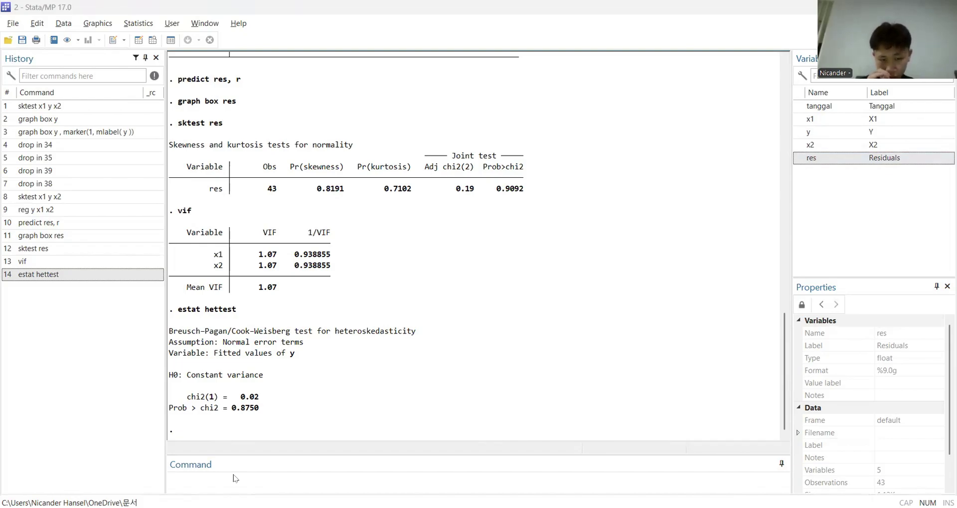
Try to declare tanggal as the time variable with tsset tanggal
{"action": "left_click", "coordinate": [90, 336]}
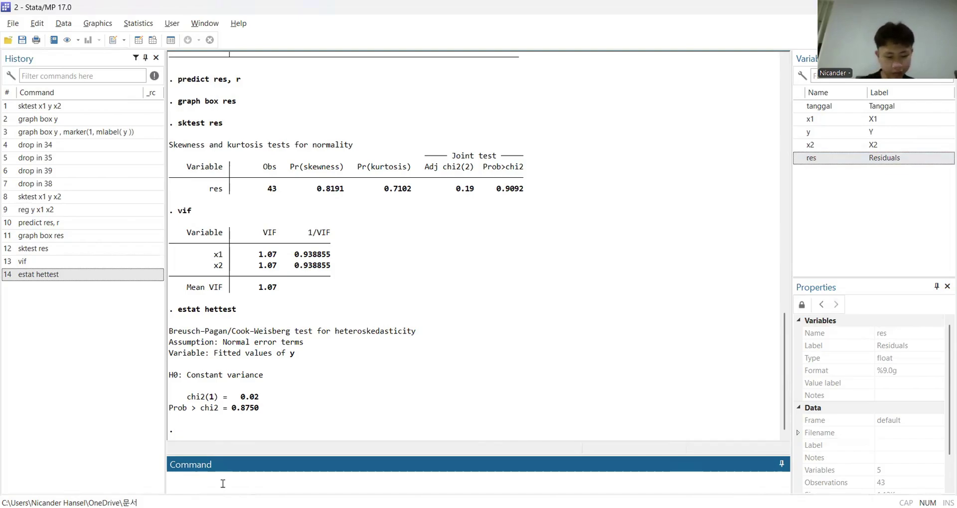
{"action": "type", "text": "tsset"}
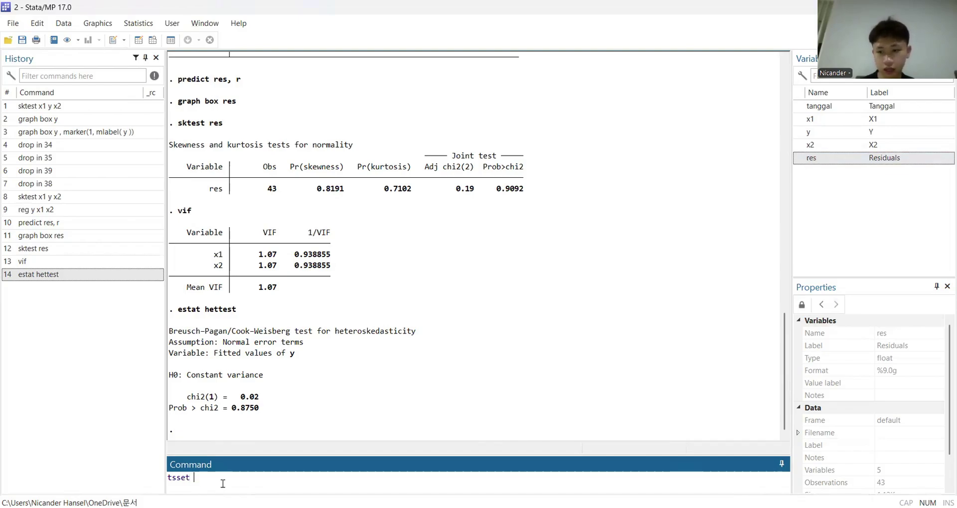
{"action": "left_click", "coordinate": [829, 107]}
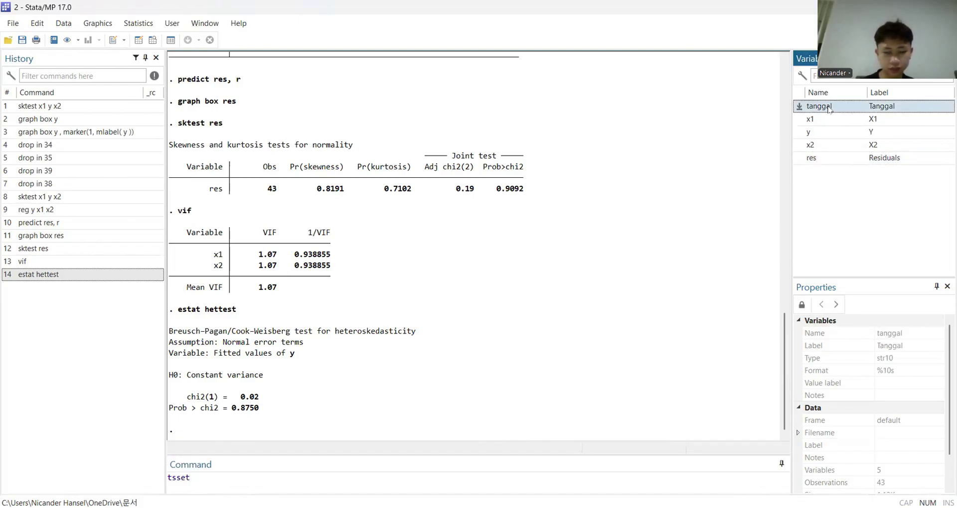
{"action": "double_click", "coordinate": [828, 107]}
{"action": "key", "text": "Return"}
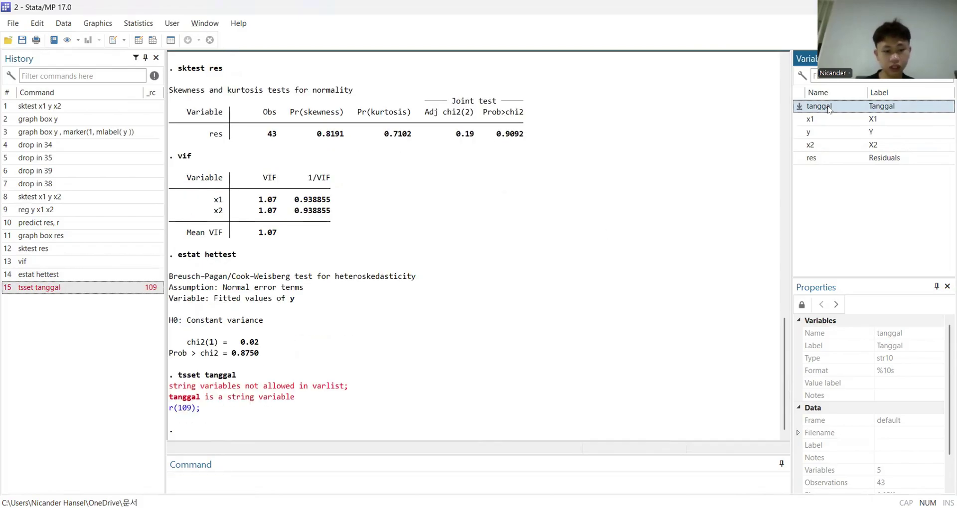
Check the tanggal column in the dataset and generate a sequential time variable with gen waktu=_n
{"action": "left_click", "coordinate": [137, 39]}
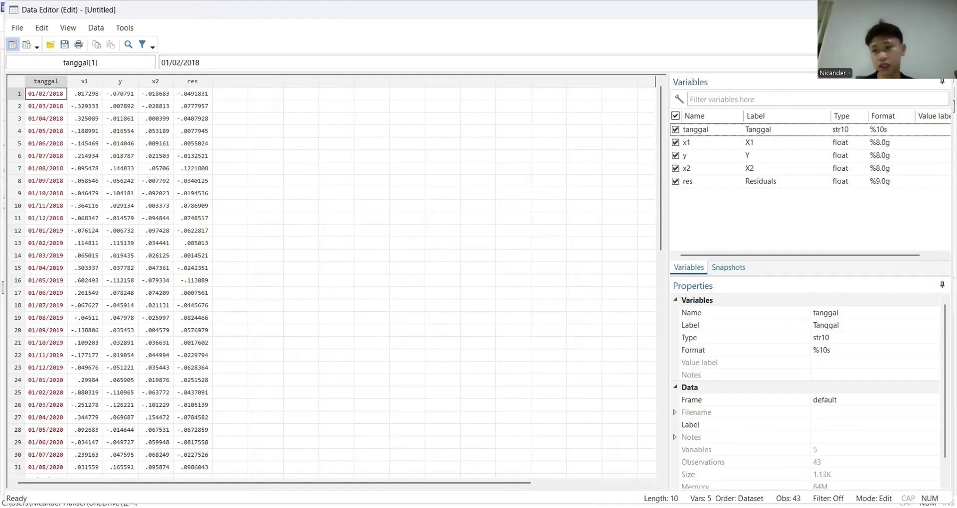
{"action": "key", "text": "alt+F4"}
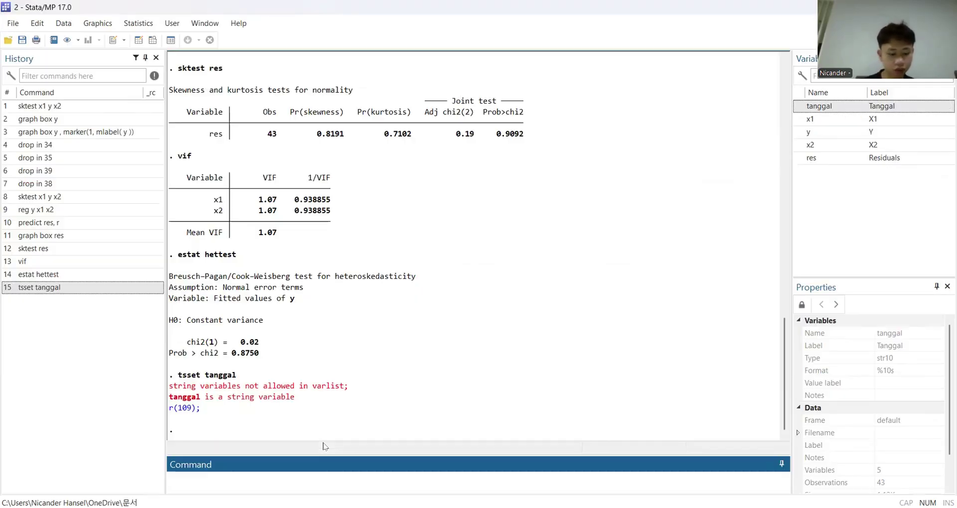
{"action": "type", "text": "gen waktu"}
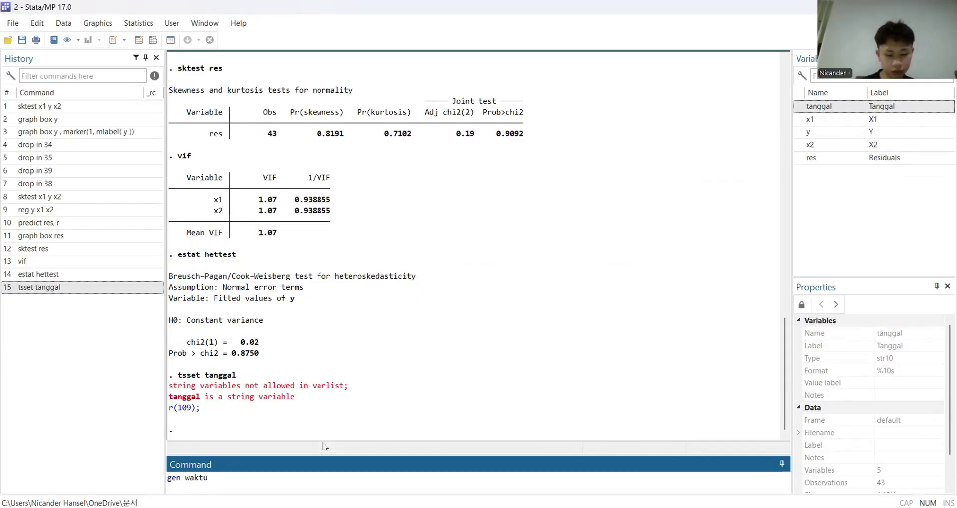
{"action": "type", "text": "=_n"}
{"action": "key", "text": "Return"}
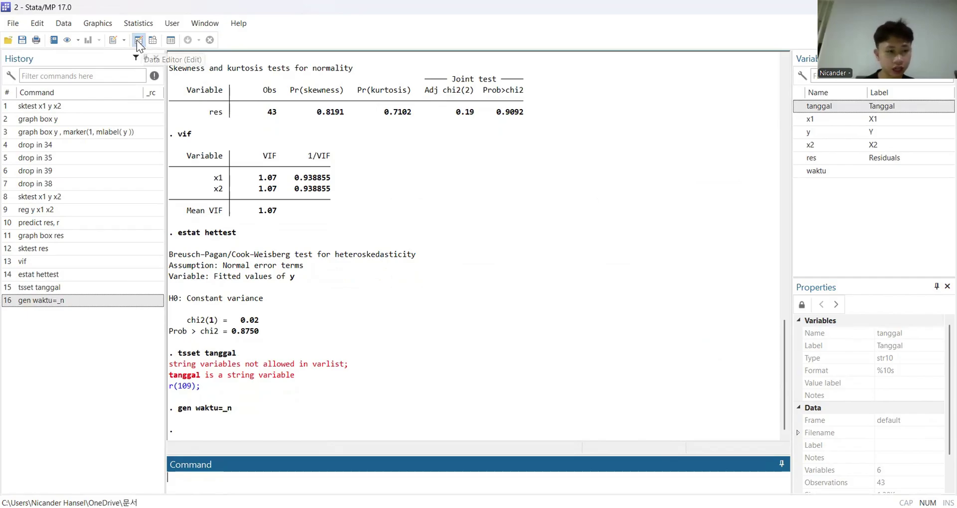
Open the dataset, examine the numbering in the new waktu column, and return to the main window
{"action": "key", "text": "ctrl+8"}
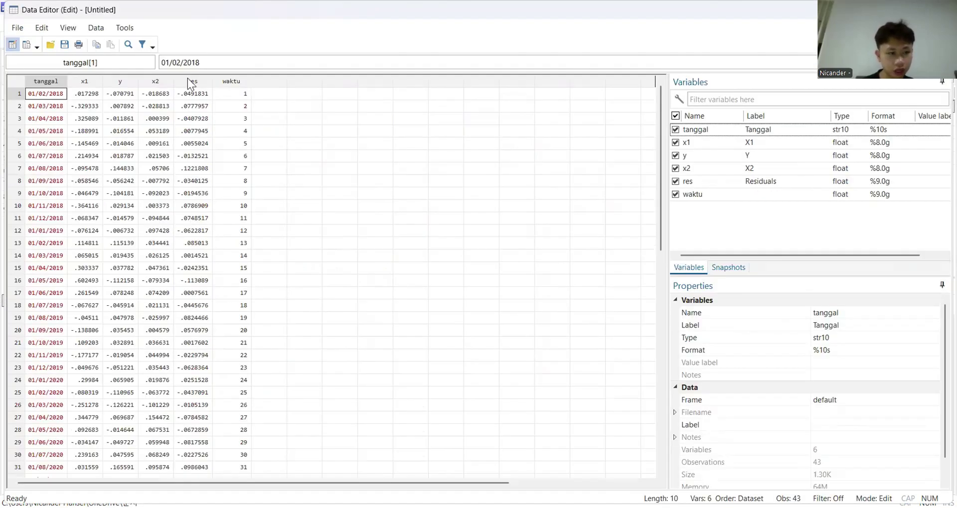
{"action": "left_click", "coordinate": [244, 105]}
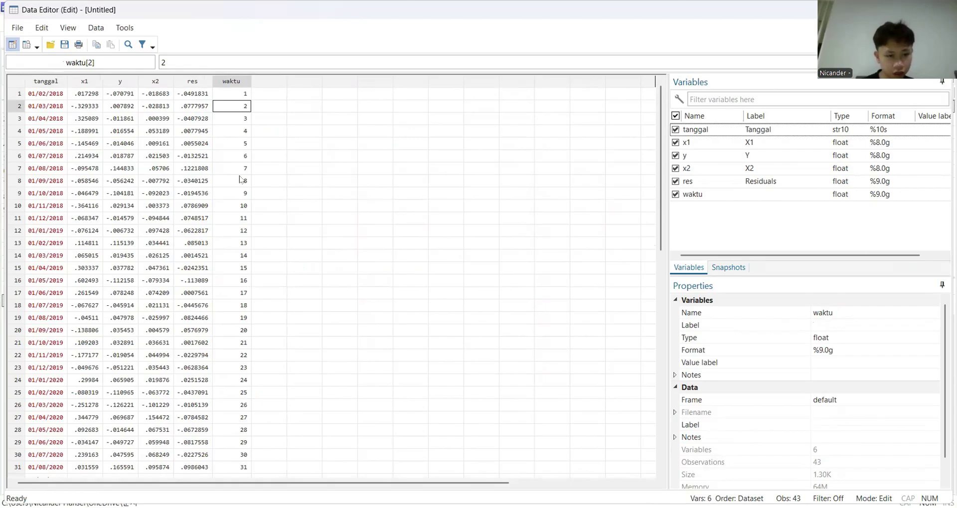
{"action": "scroll", "coordinate": [241, 180], "scroll_direction": "down", "scroll_amount": 9}
{"action": "scroll", "coordinate": [240, 179], "scroll_direction": "up", "scroll_amount": 9}
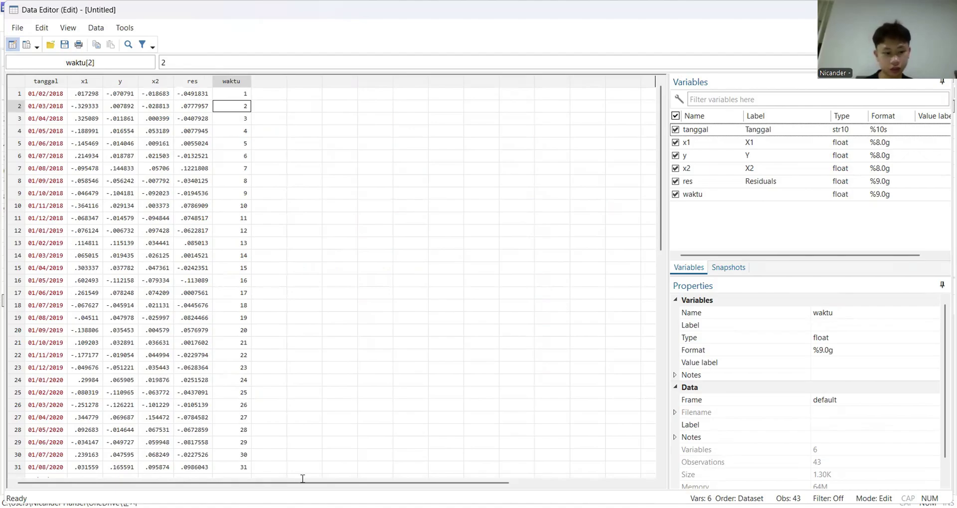
{"action": "key", "text": "alt+Tab"}
Try to run the Breusch-Godfrey autocorrelation test on the regression with estat bgodfrey
{"action": "type", "text": "estat"}
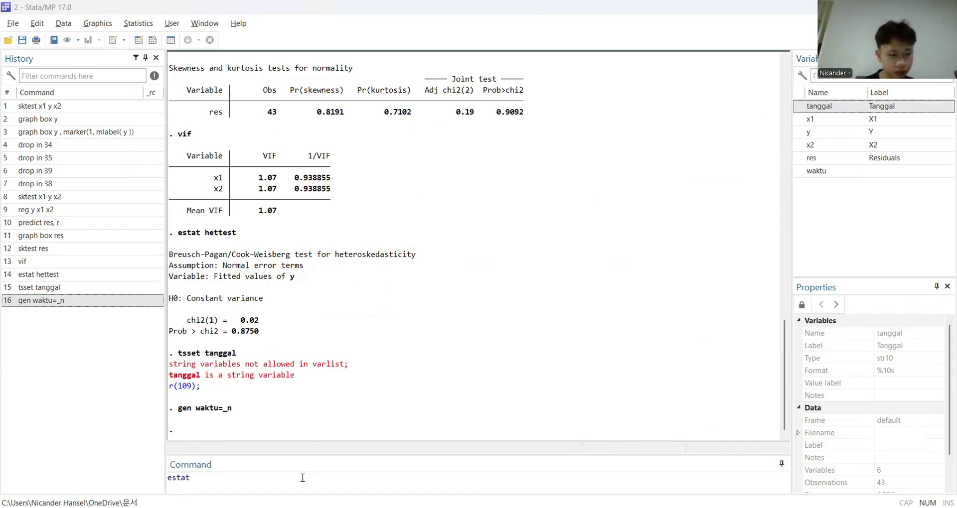
{"action": "left_click", "coordinate": [303, 477]}
{"action": "type", "text": "bgp"}
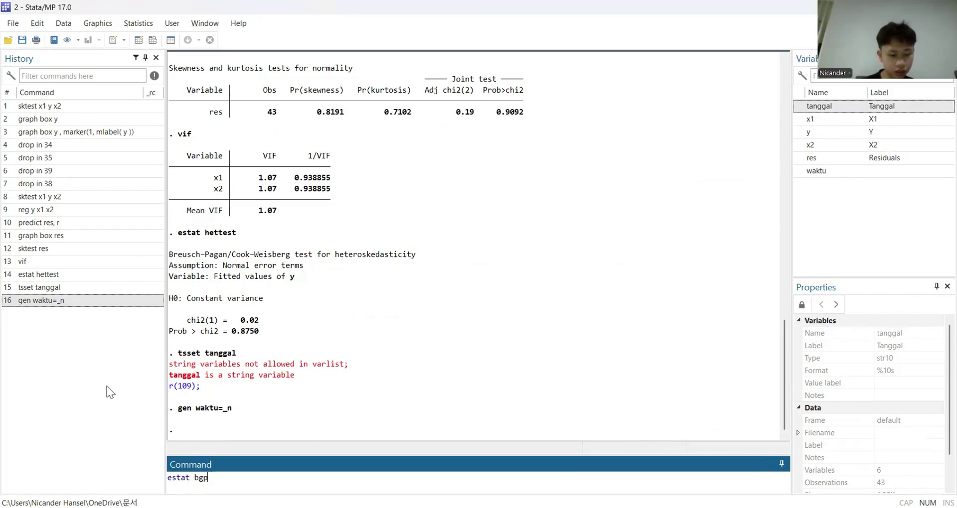
{"action": "type", "text": "odre"}
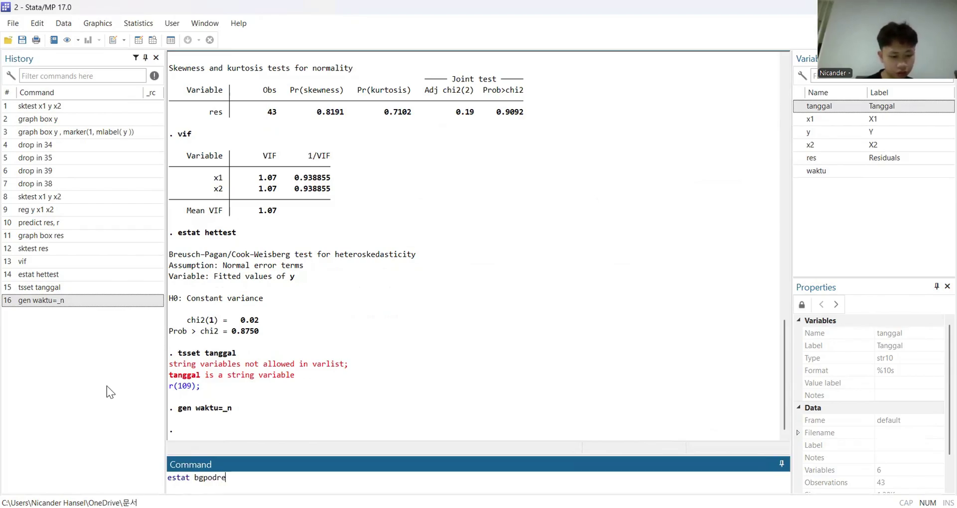
{"action": "key", "text": "BackSpace"}
{"action": "key", "text": "BackSpace"}
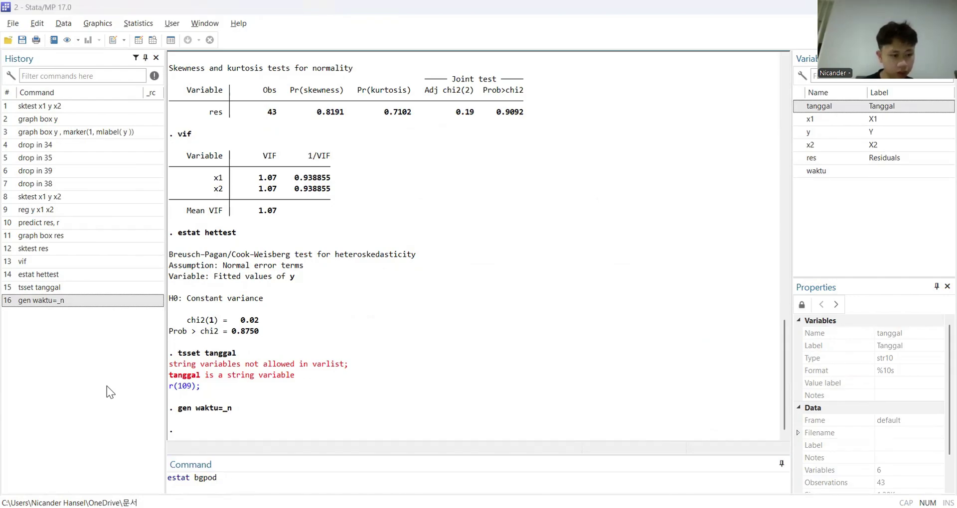
{"action": "key", "text": "alt+Tab"}
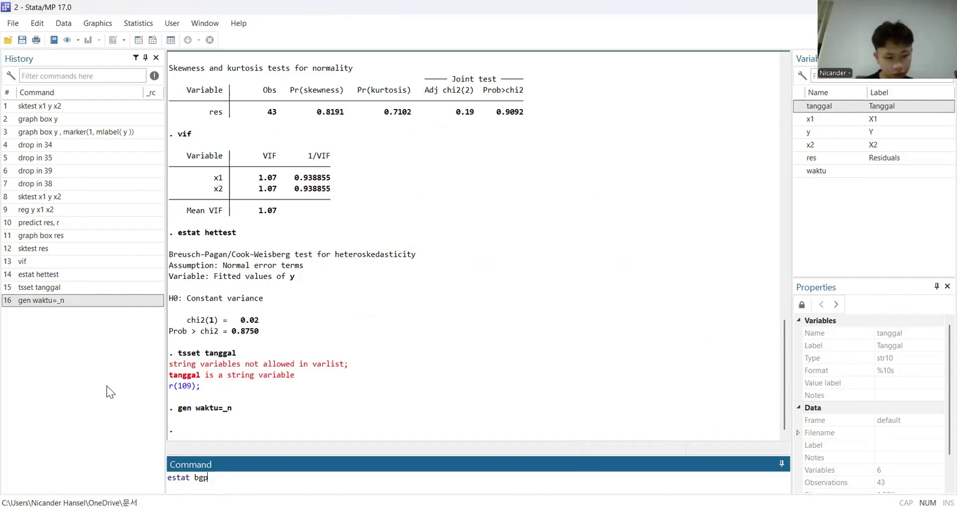
{"action": "key", "text": "BackSpace"}
{"action": "key", "text": "BackSpace"}
{"action": "key", "text": "BackSpace"}
{"action": "type", "text": "odfrey"}
{"action": "key", "text": "Return"}
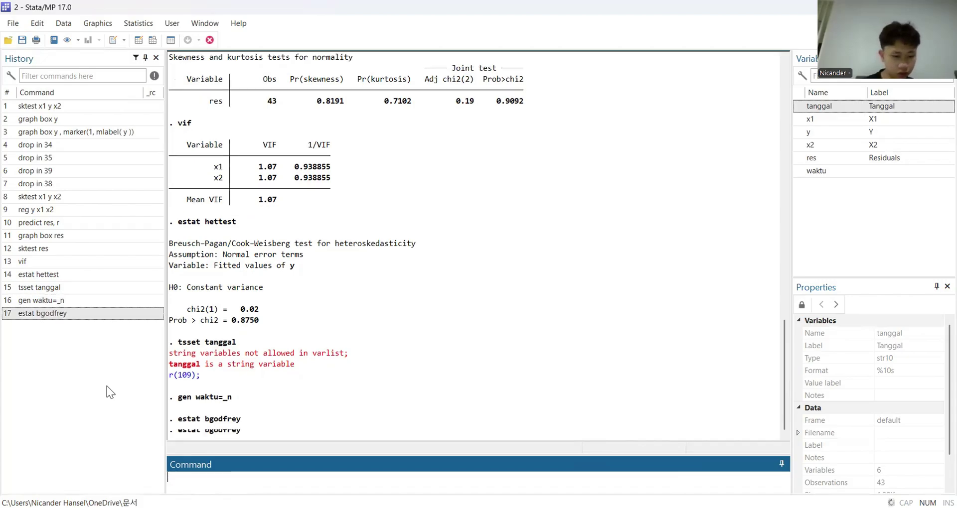
Try the Breusch-Godfrey test with the time variable named in the command, using estat bgodfrey waktu
{"action": "type", "text": "bgedfro"}
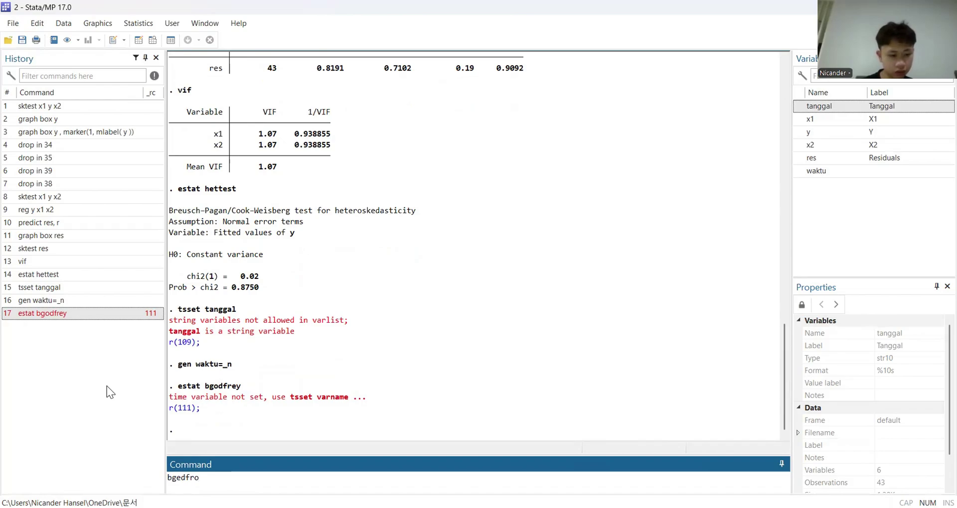
{"action": "key", "text": "BackSpace"}
{"action": "key", "text": "BackSpace"}
{"action": "key", "text": "BackSpace"}
{"action": "key", "text": "BackSpace"}
{"action": "key", "text": "BackSpace"}
{"action": "key", "text": "BackSpace"}
{"action": "key", "text": "BackSpace"}
{"action": "type", "text": "estat b"}
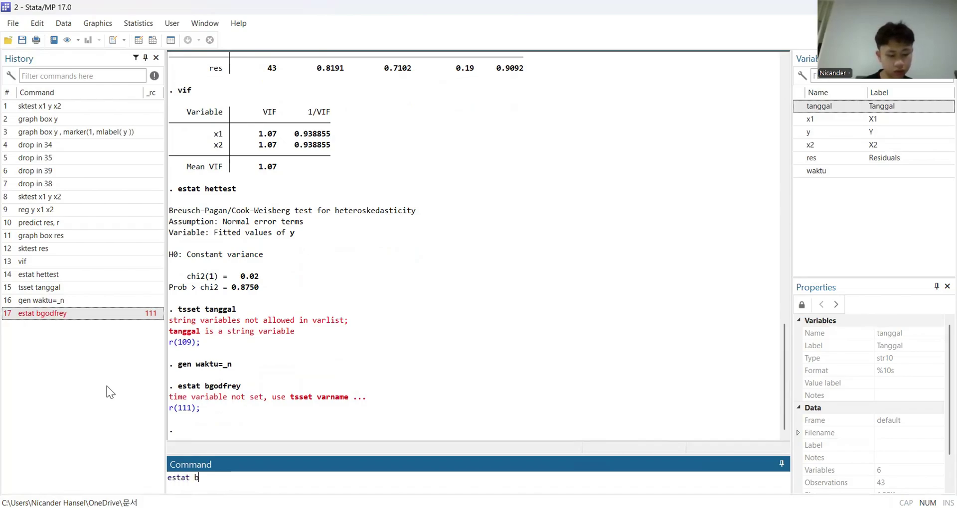
{"action": "type", "text": "godfrey"}
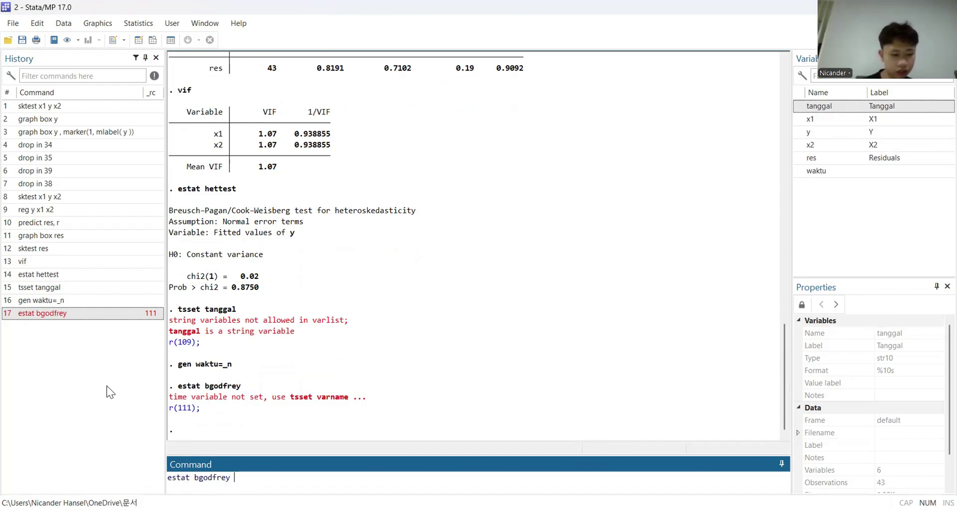
{"action": "double_click", "coordinate": [813, 172]}
{"action": "key", "text": "Return"}
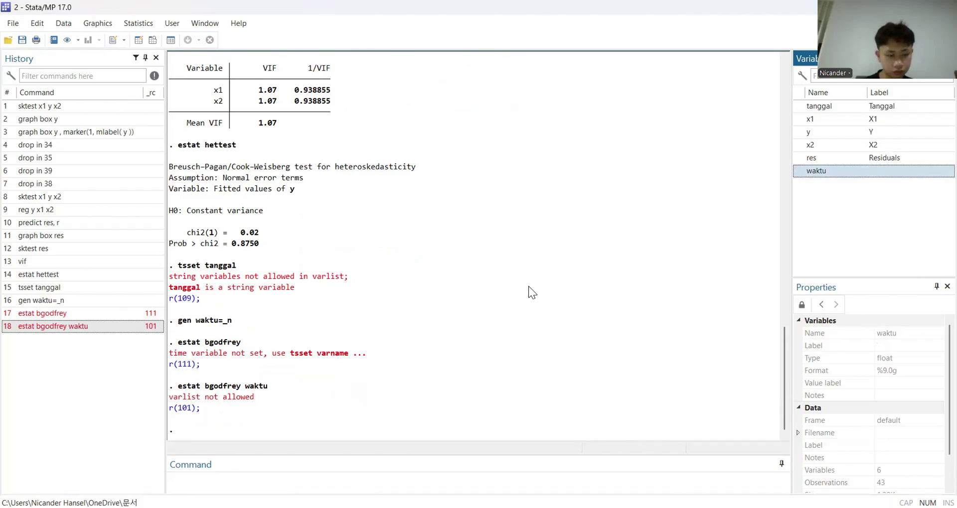
Declare waktu as the time variable of the dataset with tsset waktu
{"action": "left_click", "coordinate": [289, 474]}
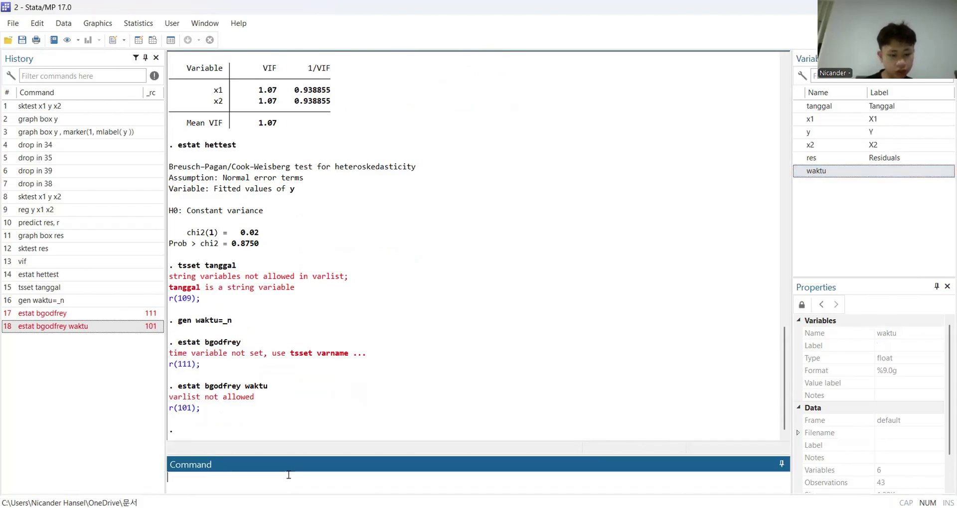
{"action": "type", "text": "tsset"}
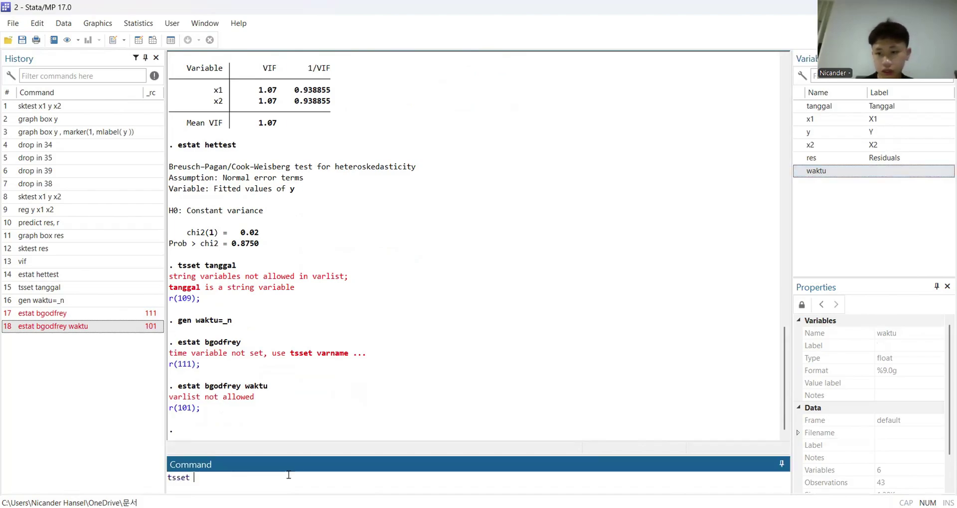
{"action": "double_click", "coordinate": [822, 171]}
{"action": "key", "text": "Return"}
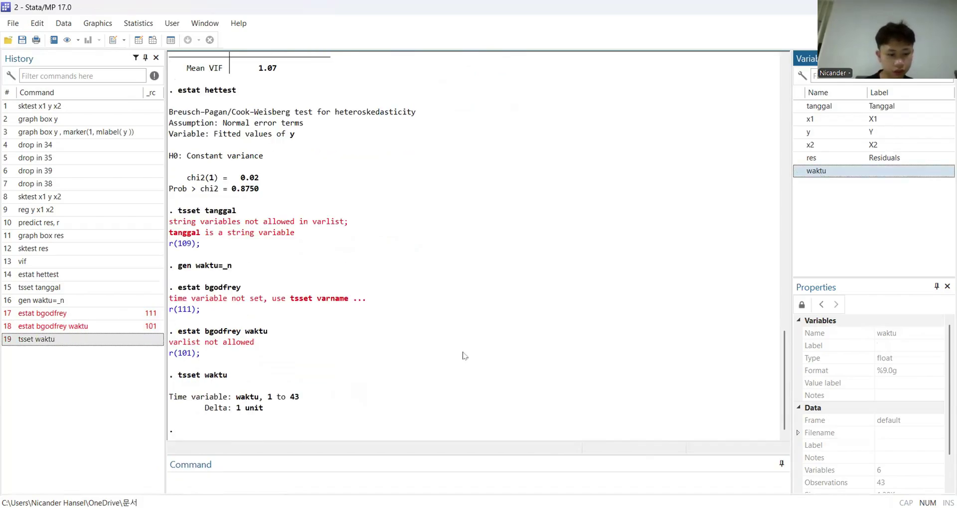
Try estat bgodfrey waktu again on the dataset with its time variable declared
{"action": "left_click", "coordinate": [233, 475]}
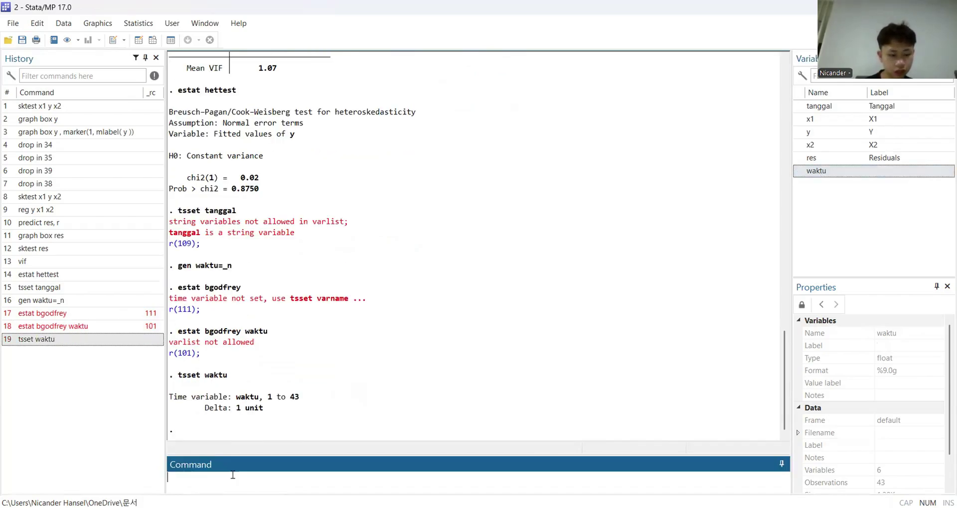
{"action": "type", "text": "estat bgo"}
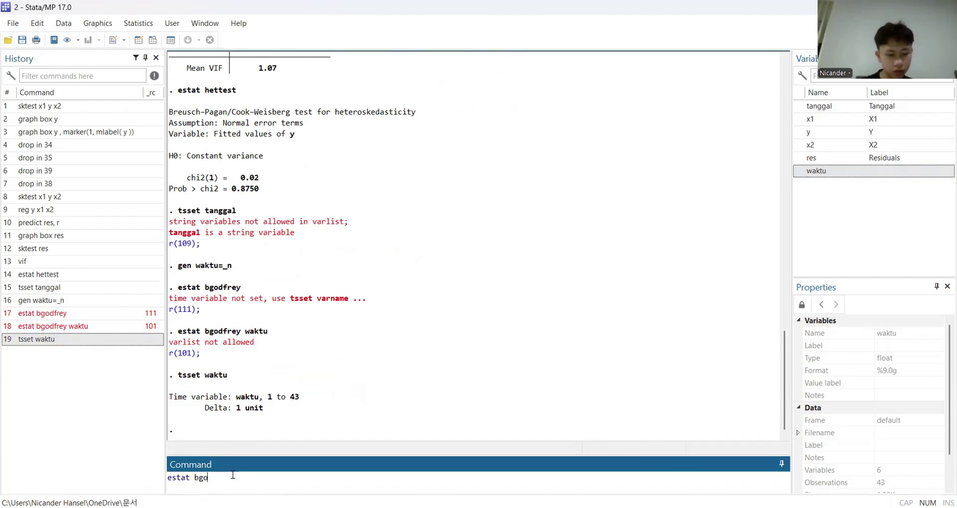
{"action": "type", "text": "dfrey"}
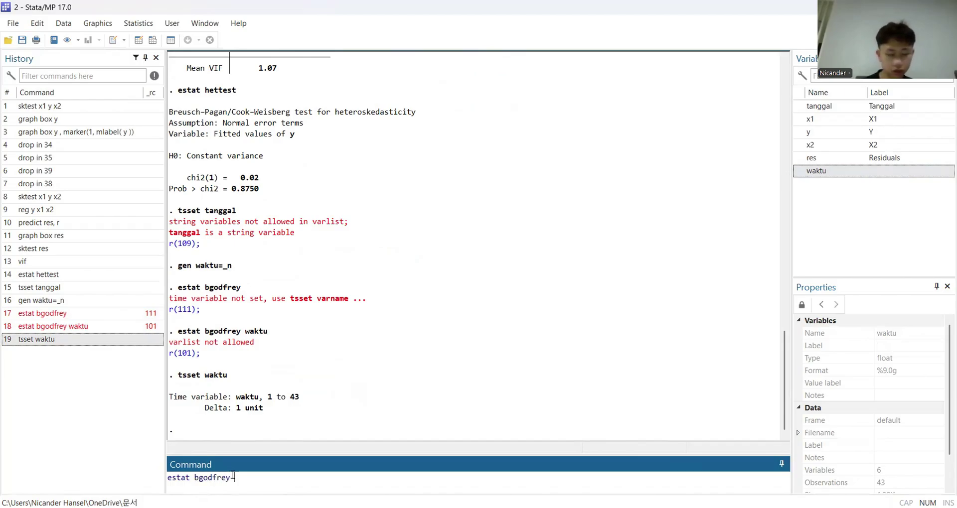
{"action": "double_click", "coordinate": [817, 171]}
{"action": "key", "text": "Return"}
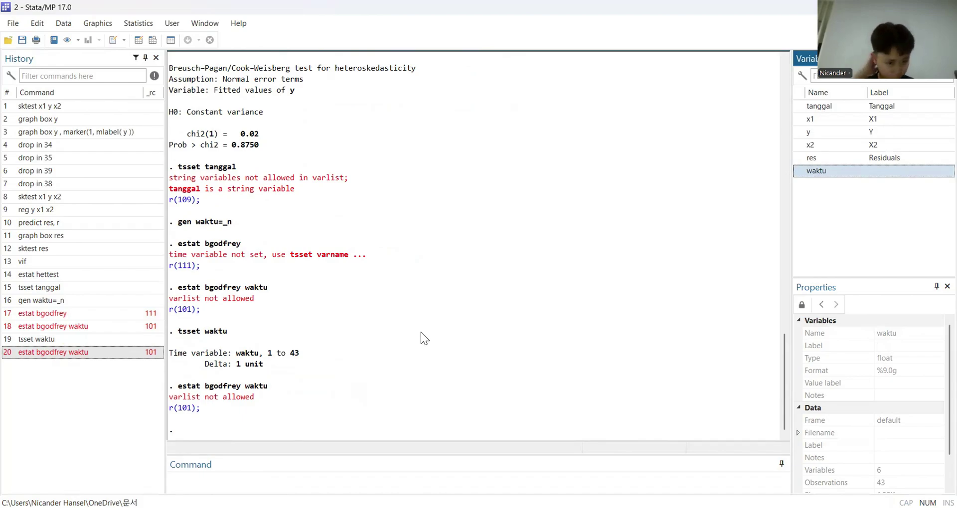
Run the Breusch-Godfrey LM test for autocorrelation with estat bgodfrey, without naming a variable
{"action": "type", "text": "es"}
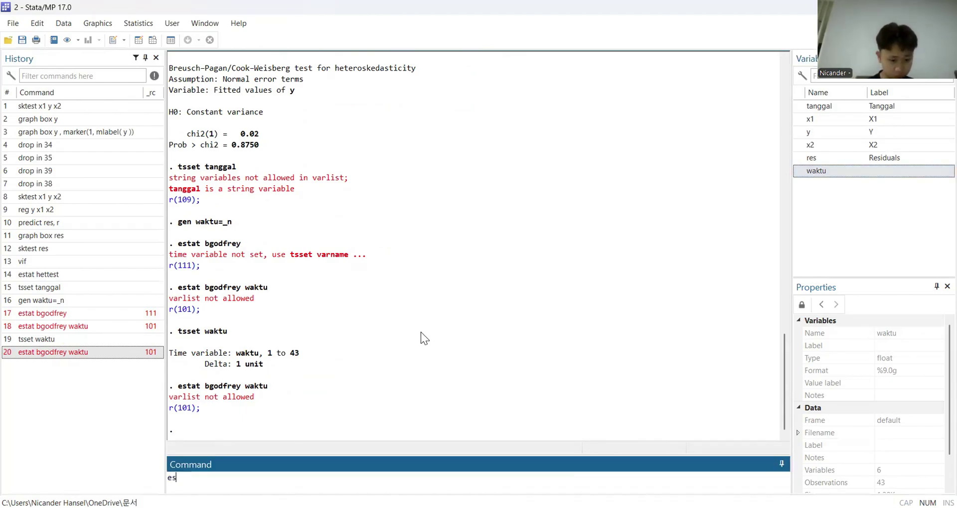
{"action": "type", "text": "tat bgodrey"}
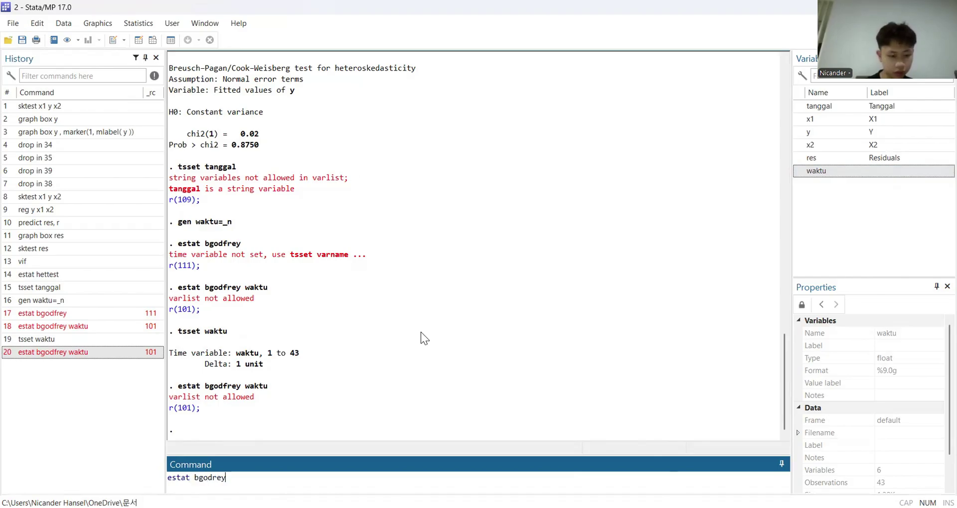
{"action": "key", "text": "Return"}
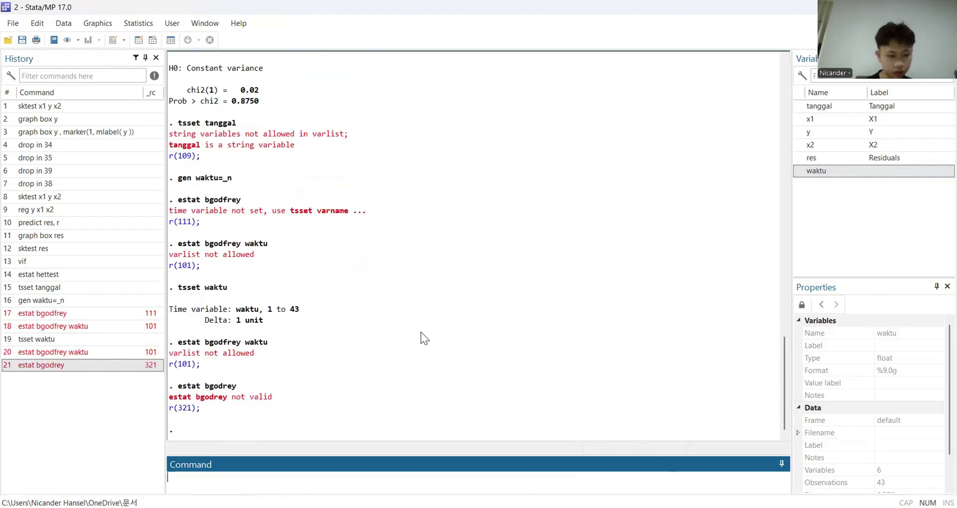
{"action": "type", "text": "estat bgodrey"}
{"action": "key", "text": "BackSpace"}
{"action": "key", "text": "BackSpace"}
{"action": "key", "text": "BackSpace"}
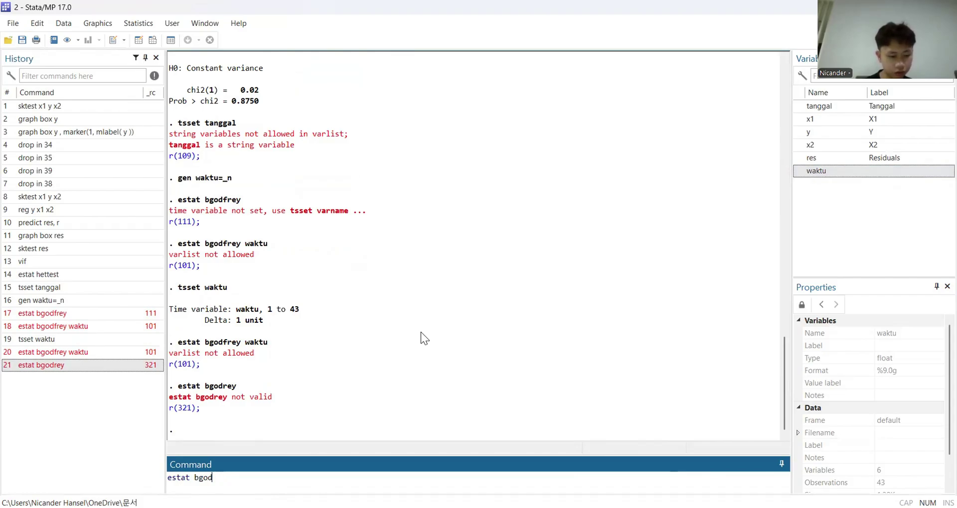
{"action": "type", "text": "frey"}
{"action": "key", "text": "Return"}
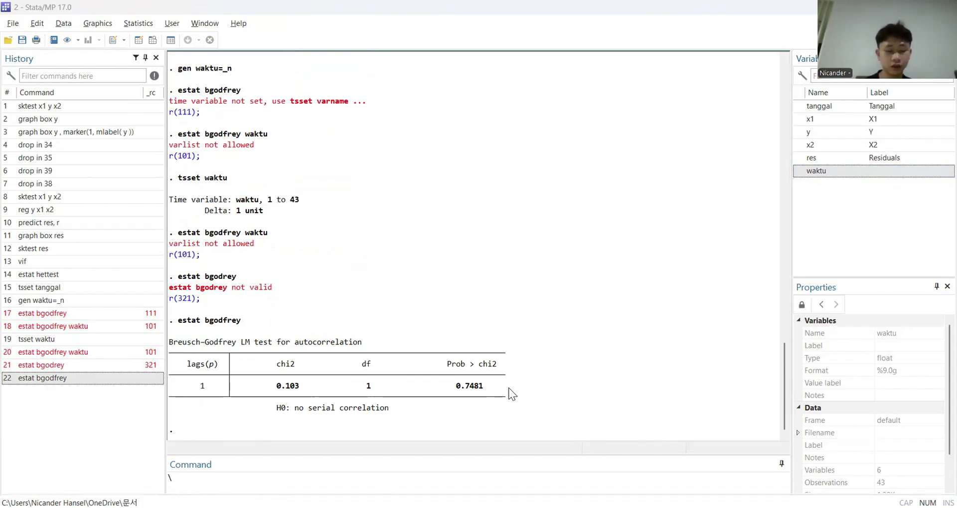
Review the first sktest normality results for x1, y and x2 and the box plot command that labels the outliers of y
{"action": "left_click", "coordinate": [414, 404]}
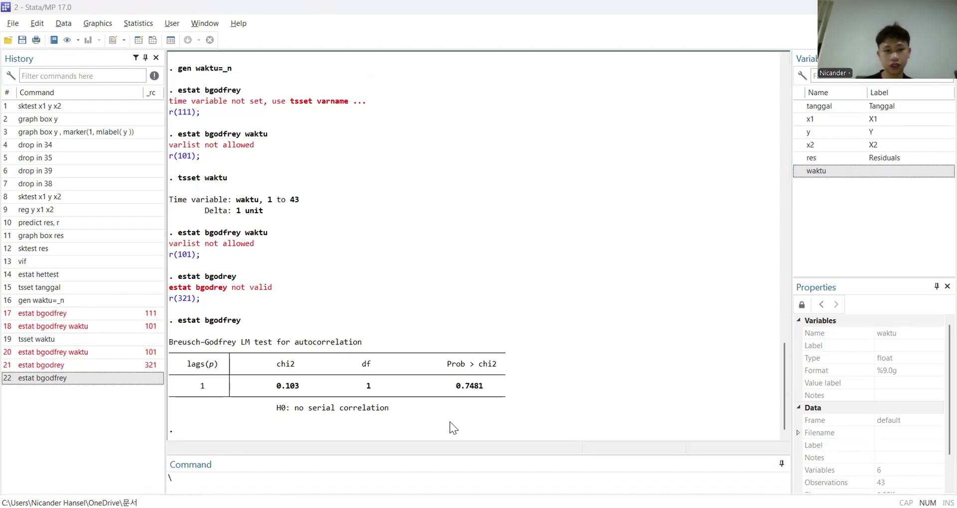
{"action": "scroll", "coordinate": [533, 261], "scroll_direction": "up", "scroll_amount": 20}
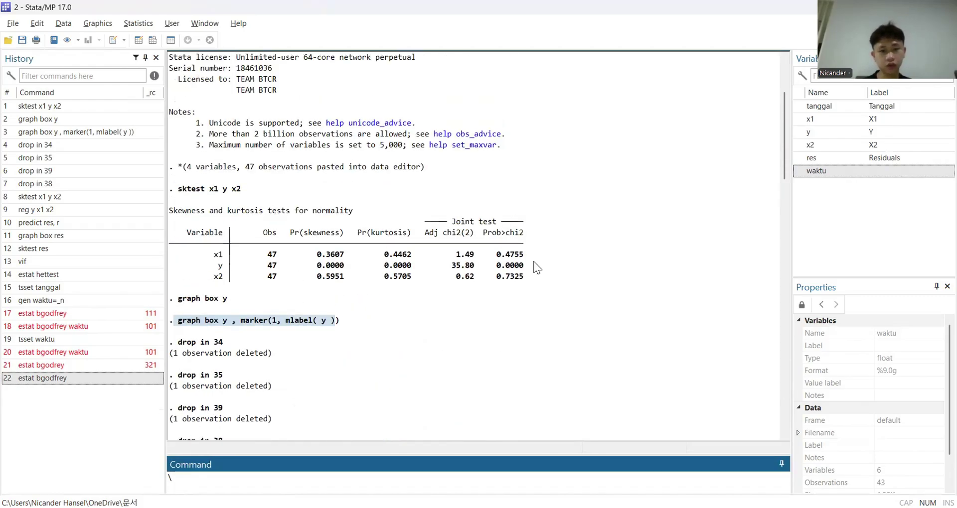
{"action": "scroll", "coordinate": [533, 261], "scroll_direction": "up", "scroll_amount": 4}
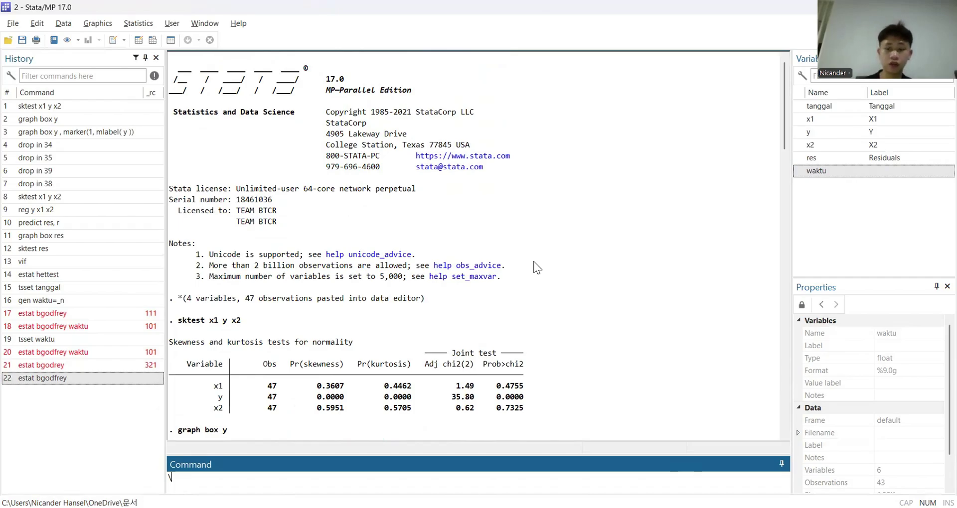
{"action": "scroll", "coordinate": [533, 261], "scroll_direction": "down", "scroll_amount": 2}
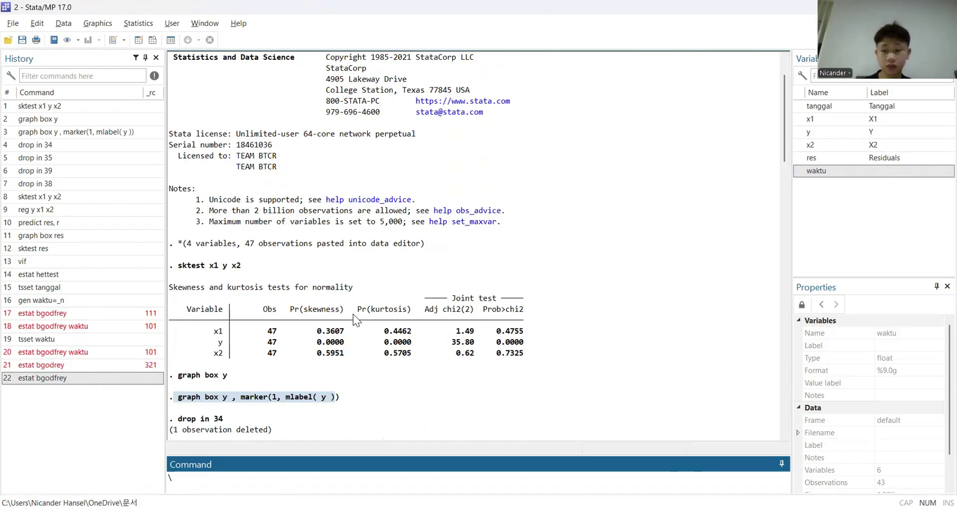
{"action": "scroll", "coordinate": [353, 314], "scroll_direction": "down", "scroll_amount": 1}
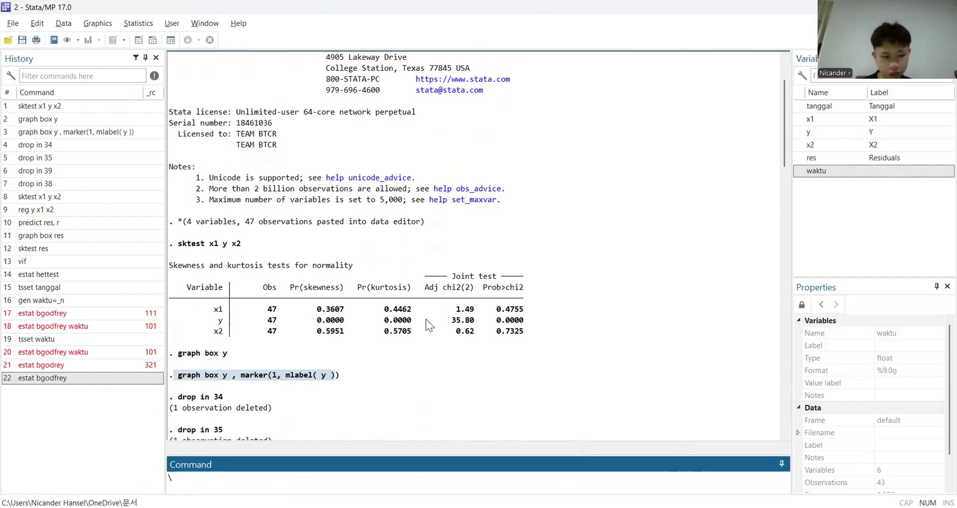
{"action": "left_click", "coordinate": [353, 303]}
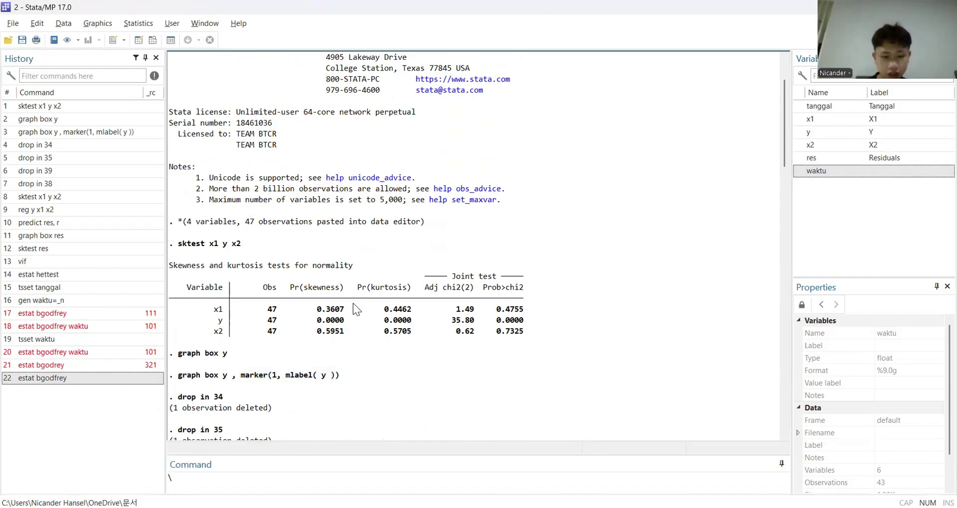
{"action": "scroll", "coordinate": [471, 313], "scroll_direction": "down", "scroll_amount": 1}
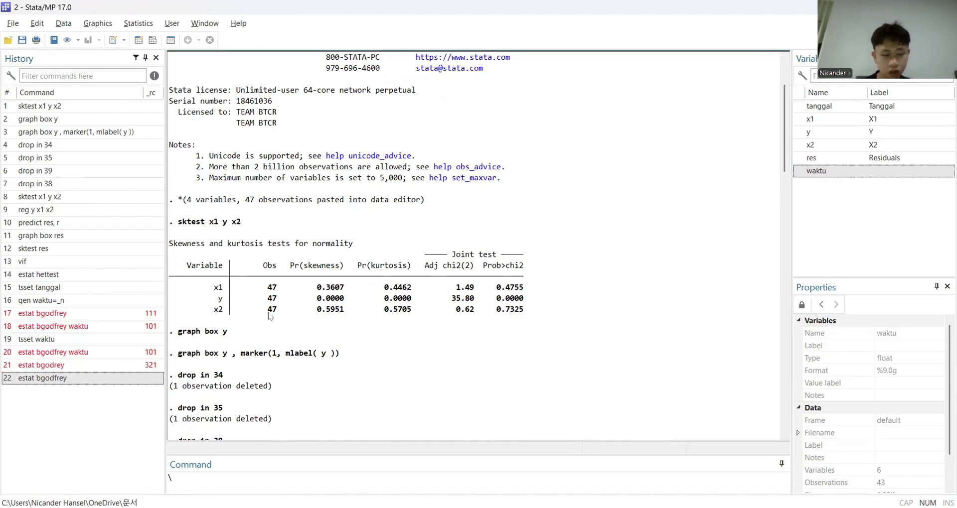
{"action": "scroll", "coordinate": [272, 316], "scroll_direction": "down", "scroll_amount": 2}
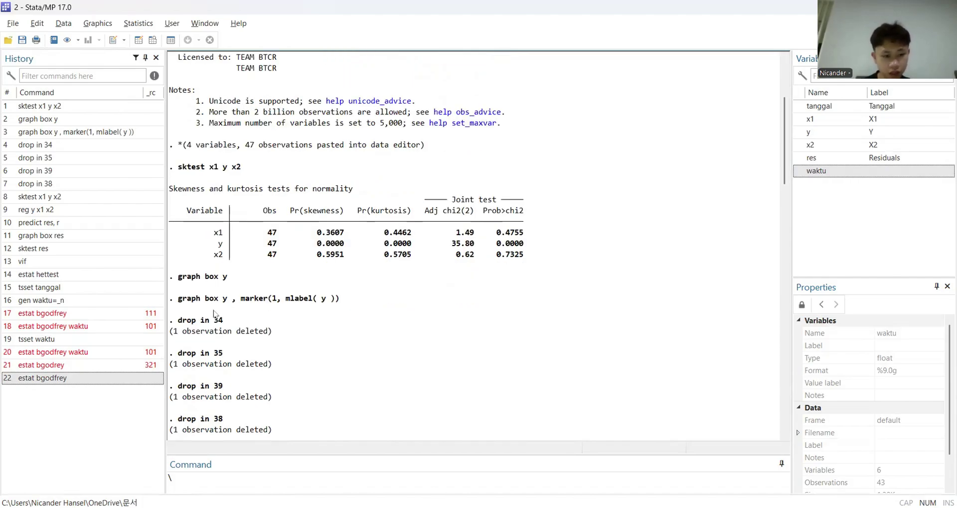
{"action": "scroll", "coordinate": [180, 293], "scroll_direction": "down", "scroll_amount": 1}
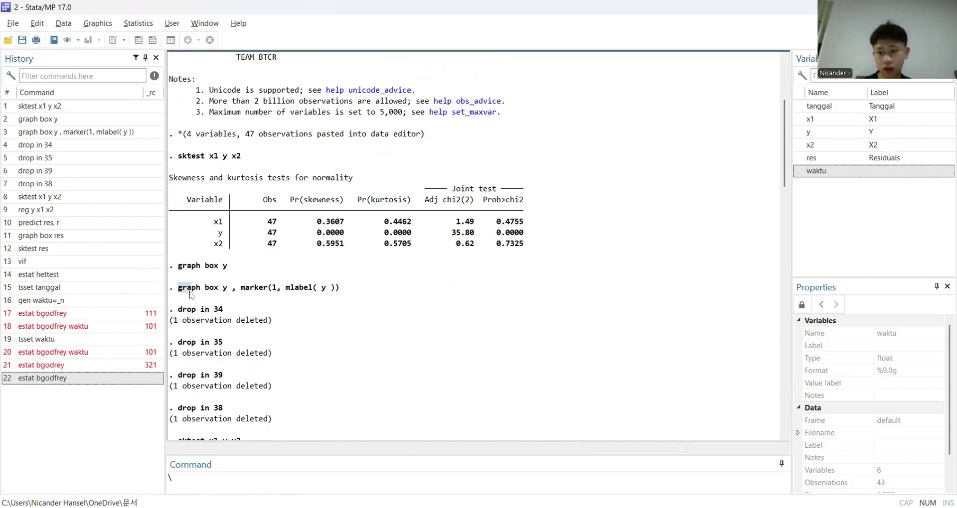
{"action": "double_click", "coordinate": [192, 296]}
{"action": "left_click_drag", "start_coordinate": [192, 297], "coordinate": [239, 293]}
{"action": "left_click_drag", "start_coordinate": [323, 292], "coordinate": [326, 292]}
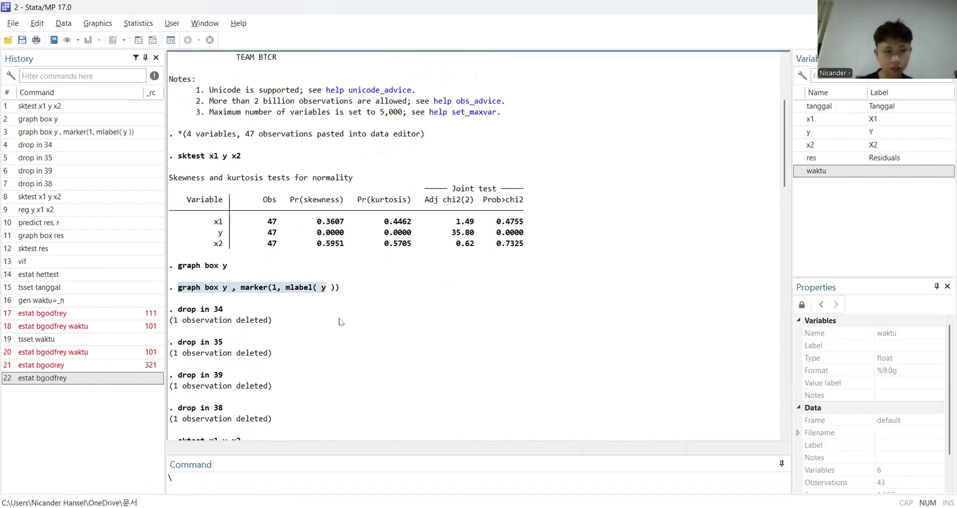
{"action": "left_click", "coordinate": [341, 322]}
Review the dropped observations, the repeated normality test and the regression output of y on x1 and x2
{"action": "scroll", "coordinate": [341, 322], "scroll_direction": "down", "scroll_amount": 5}
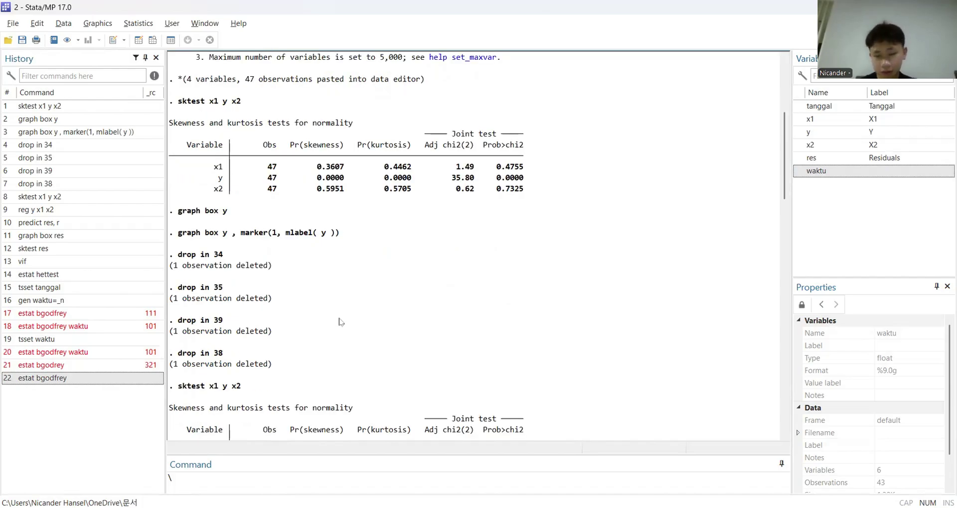
{"action": "scroll", "coordinate": [340, 322], "scroll_direction": "down", "scroll_amount": 3}
{"action": "scroll", "coordinate": [341, 322], "scroll_direction": "down", "scroll_amount": 3}
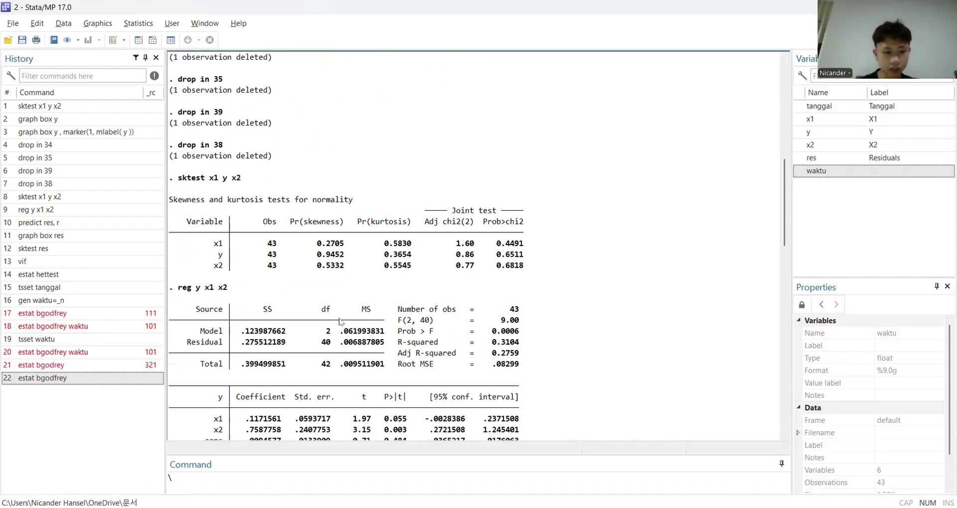
{"action": "scroll", "coordinate": [341, 322], "scroll_direction": "down", "scroll_amount": 1}
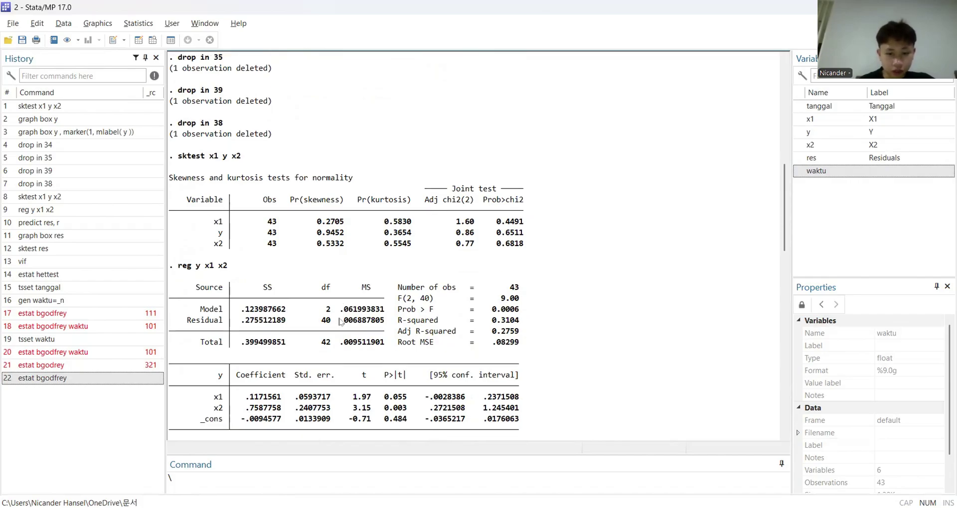
Review the regression output of y on x1 and x2, the sktest normality test of the residuals and the VIF table
{"action": "scroll", "coordinate": [500, 273], "scroll_direction": "down", "scroll_amount": 2}
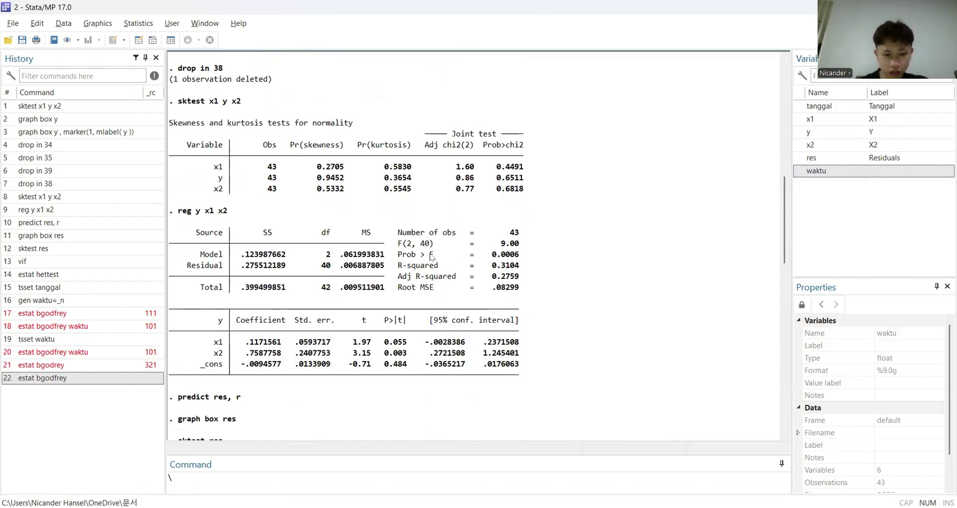
{"action": "scroll", "coordinate": [405, 339], "scroll_direction": "down", "scroll_amount": 1}
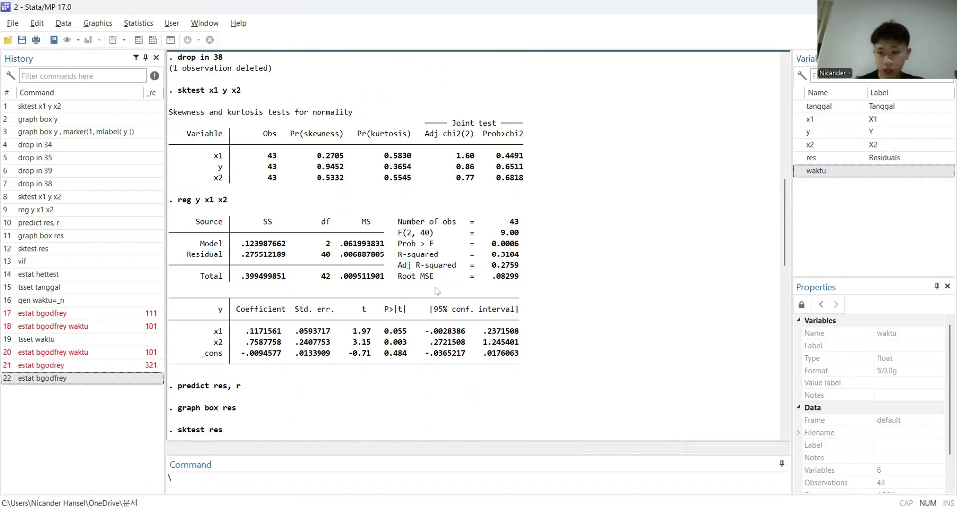
{"action": "scroll", "coordinate": [435, 291], "scroll_direction": "down", "scroll_amount": 6}
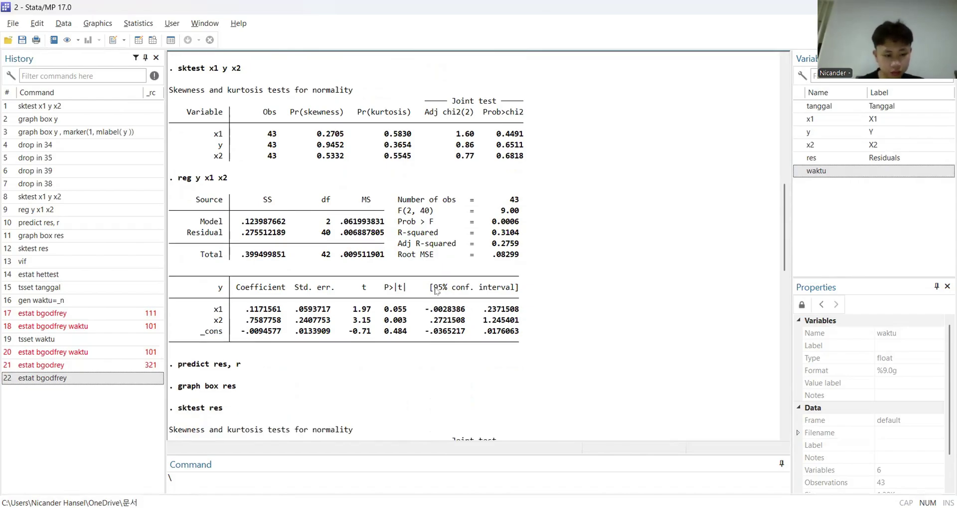
{"action": "scroll", "coordinate": [435, 291], "scroll_direction": "down", "scroll_amount": 1}
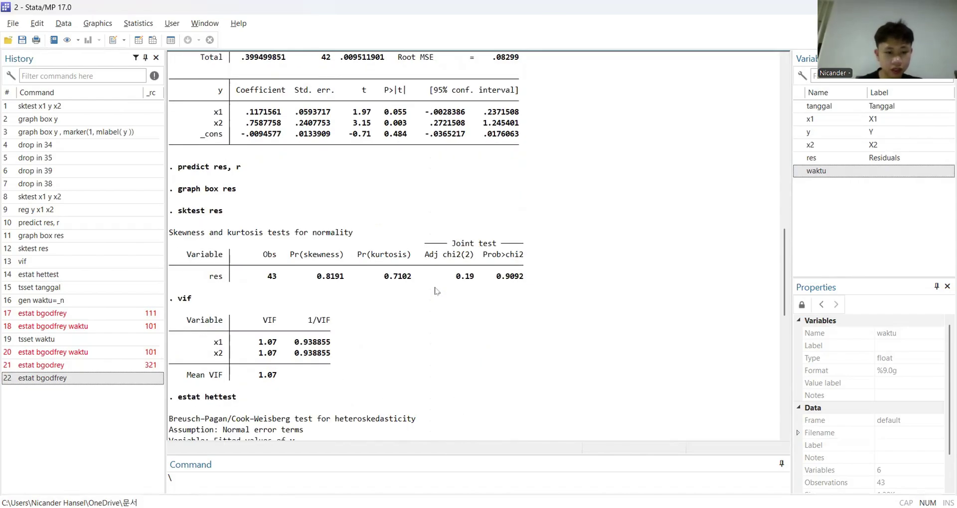
{"action": "scroll", "coordinate": [435, 291], "scroll_direction": "down", "scroll_amount": 2}
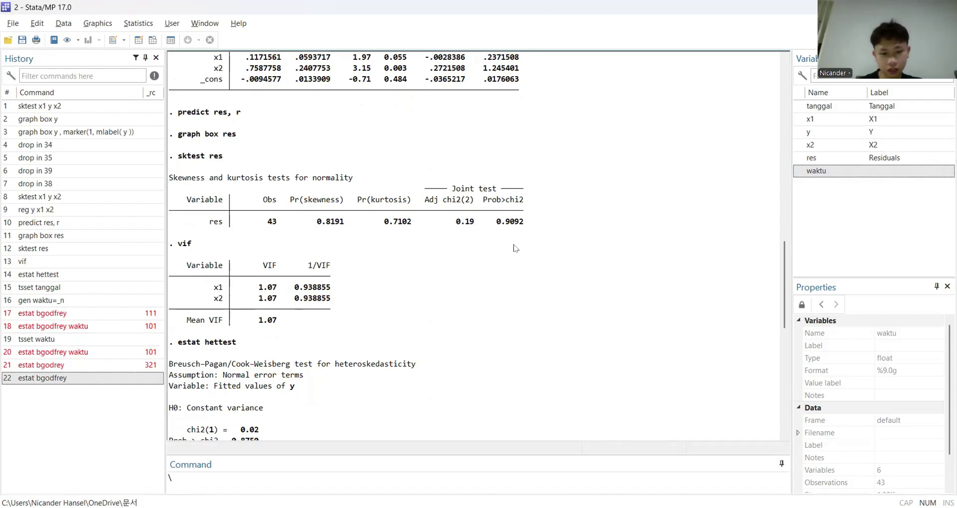
{"action": "scroll", "coordinate": [515, 249], "scroll_direction": "down", "scroll_amount": 1}
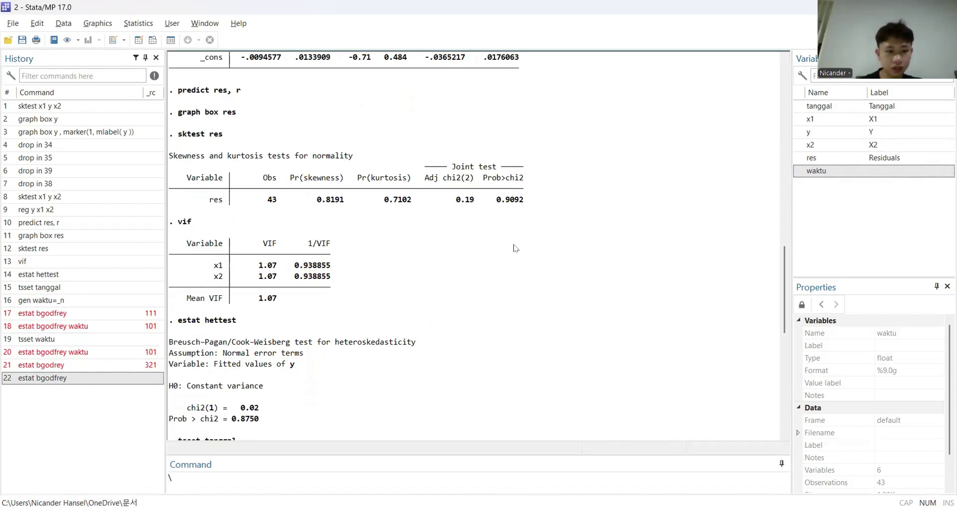
{"action": "scroll", "coordinate": [516, 248], "scroll_direction": "down", "scroll_amount": 2}
{"action": "scroll", "coordinate": [515, 248], "scroll_direction": "up", "scroll_amount": 2}
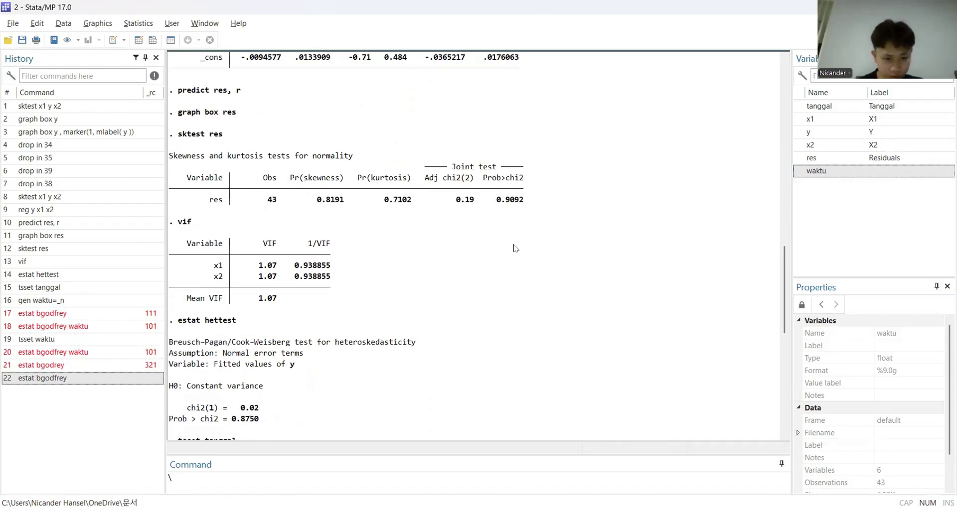
Review the Breusch-Pagan heteroskedasticity test and the commands that generate waktu=_n and declare waktu as the time variable
{"action": "scroll", "coordinate": [515, 248], "scroll_direction": "down", "scroll_amount": 2}
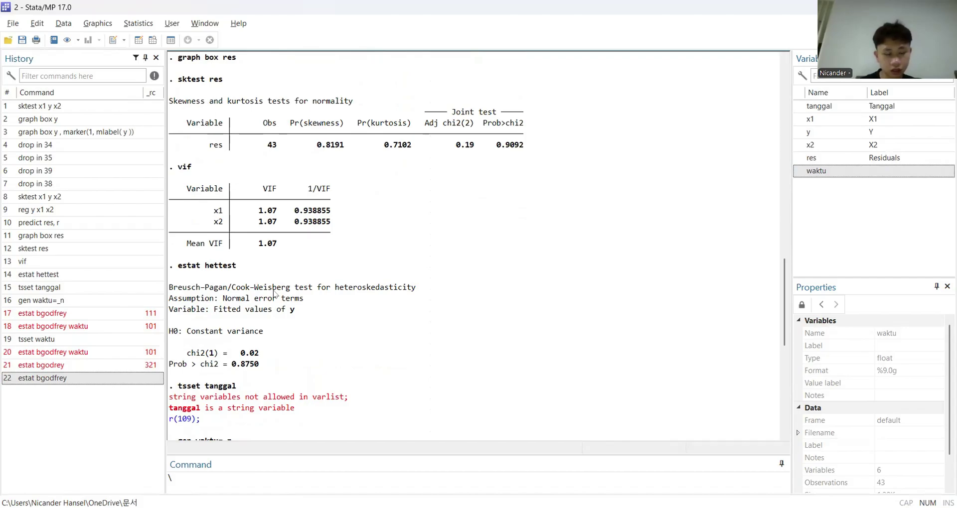
{"action": "scroll", "coordinate": [274, 294], "scroll_direction": "down", "scroll_amount": 1}
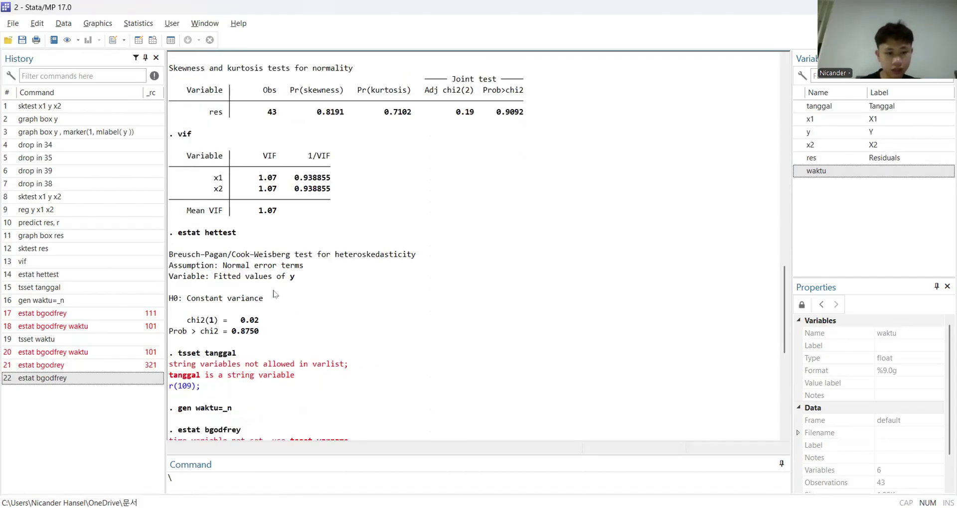
{"action": "scroll", "coordinate": [301, 333], "scroll_direction": "down", "scroll_amount": 1}
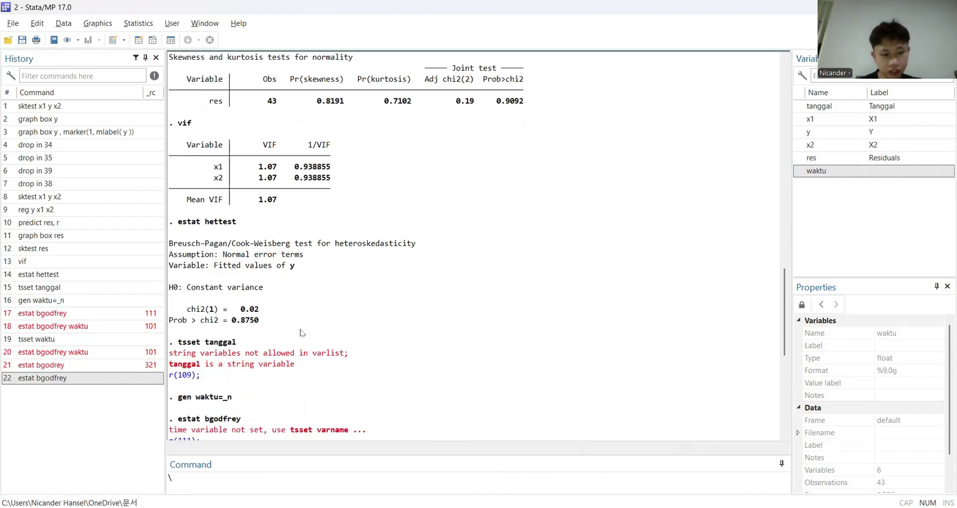
{"action": "scroll", "coordinate": [282, 297], "scroll_direction": "down", "scroll_amount": 1}
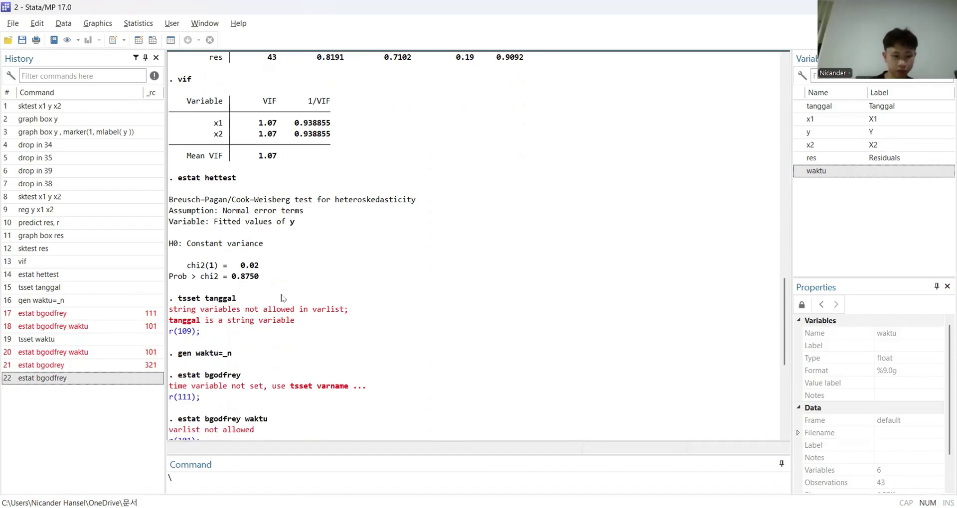
{"action": "scroll", "coordinate": [281, 297], "scroll_direction": "down", "scroll_amount": 1}
{"action": "scroll", "coordinate": [263, 298], "scroll_direction": "down", "scroll_amount": 2}
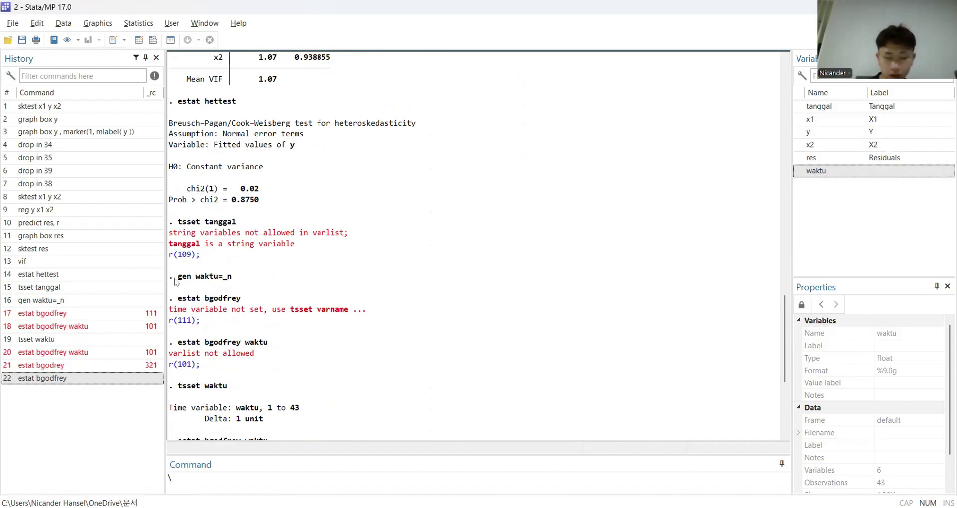
{"action": "left_click_drag", "start_coordinate": [174, 282], "coordinate": [234, 279]}
{"action": "left_click", "coordinate": [233, 279]}
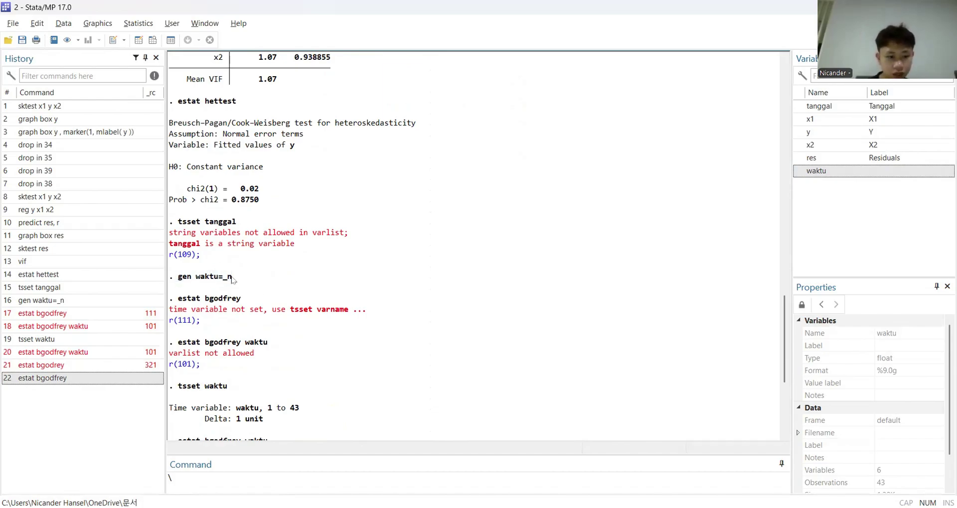
{"action": "scroll", "coordinate": [219, 322], "scroll_direction": "down", "scroll_amount": 1}
{"action": "scroll", "coordinate": [219, 322], "scroll_direction": "down", "scroll_amount": 5}
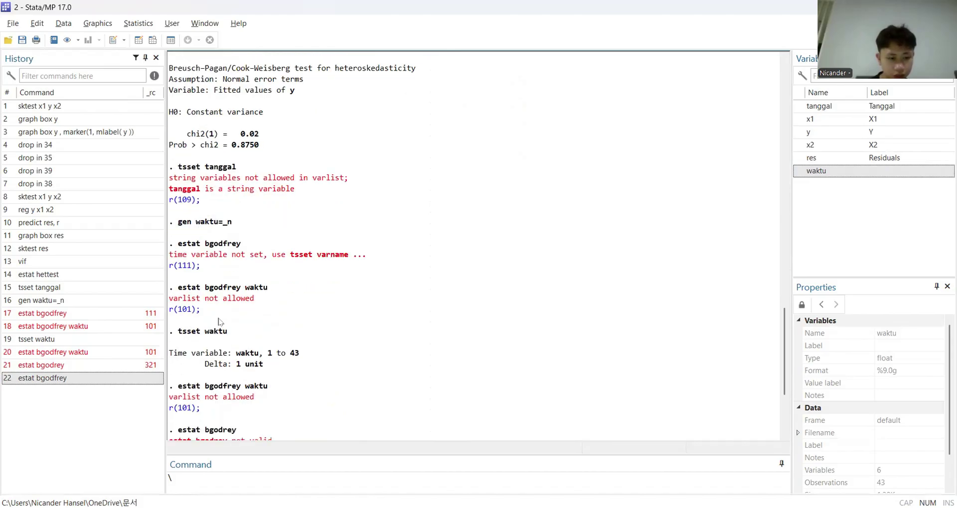